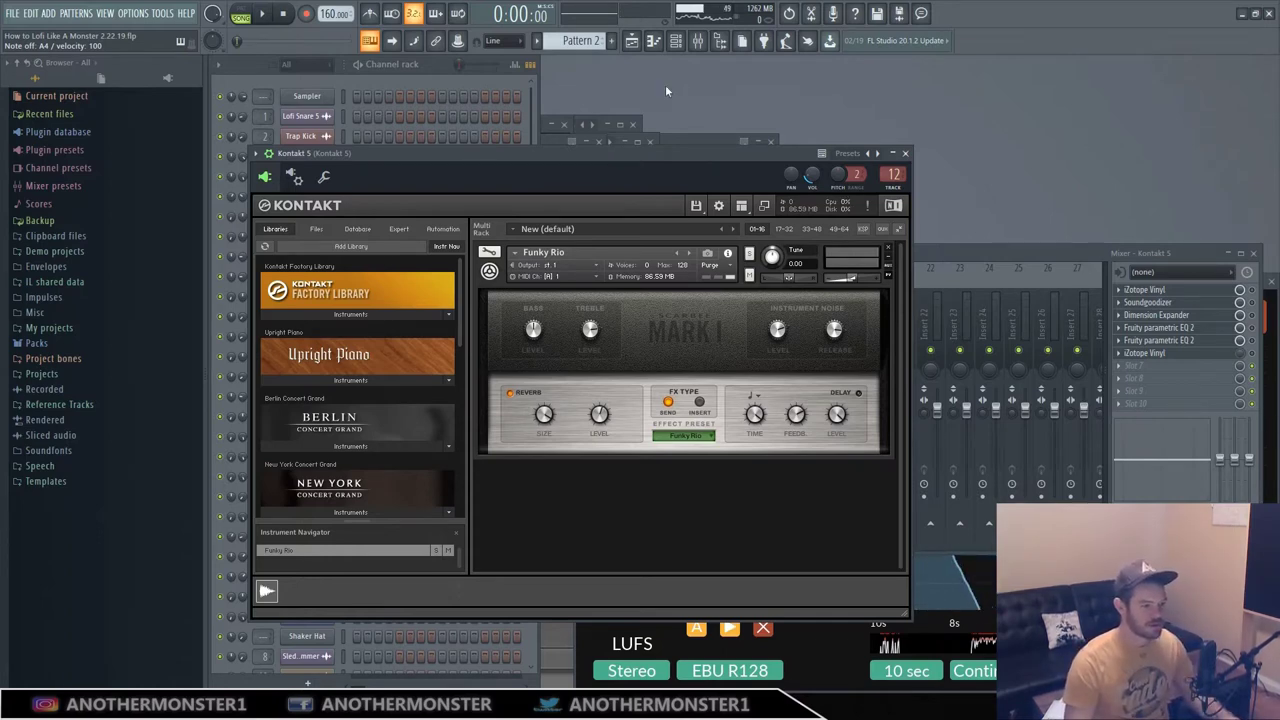
Open the Kontakt 5 channel's notes in the piano roll, play Pattern 2, stop it and close the piano roll
key("F6")
right_click(310, 258)
left_click(368, 259)
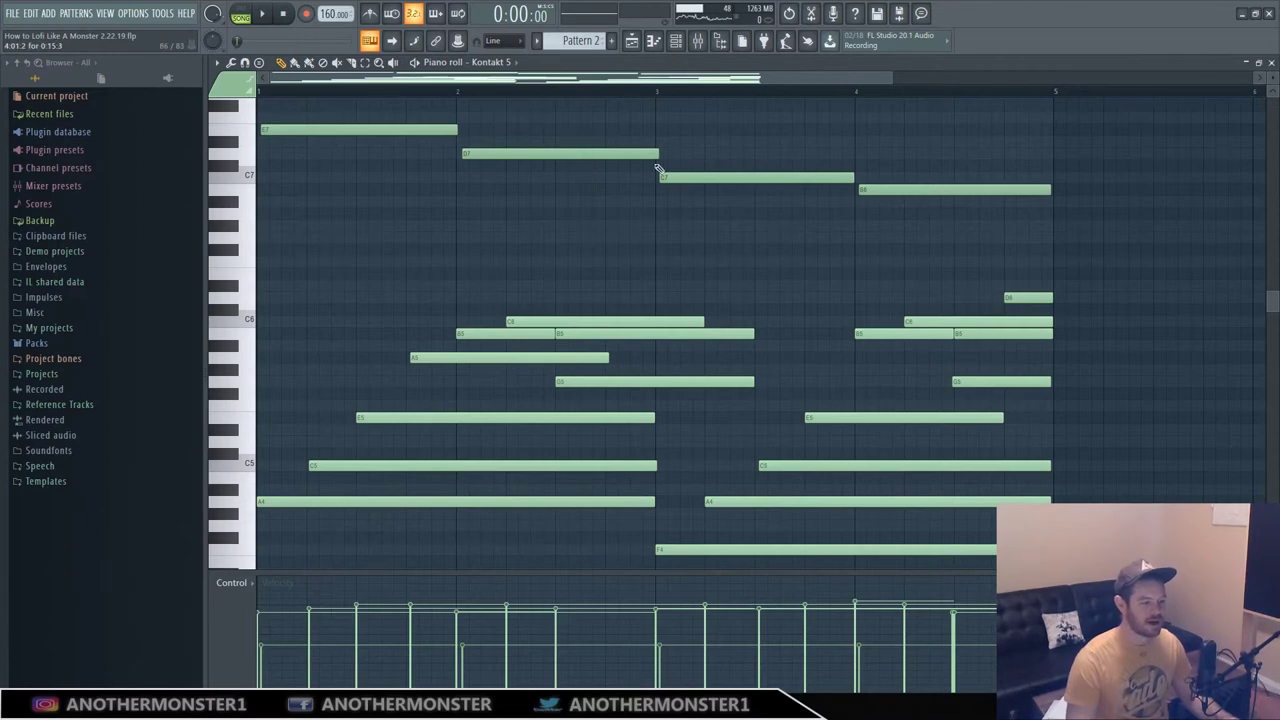
left_click(263, 14)
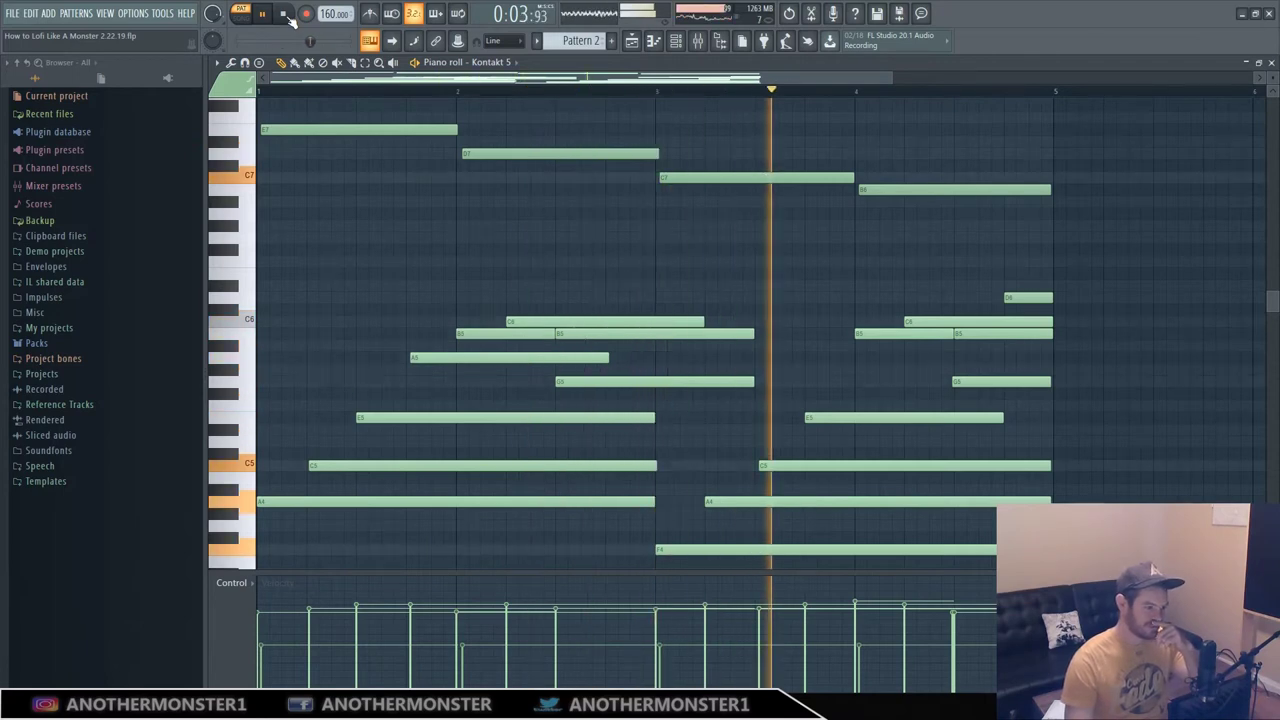
left_click(284, 15)
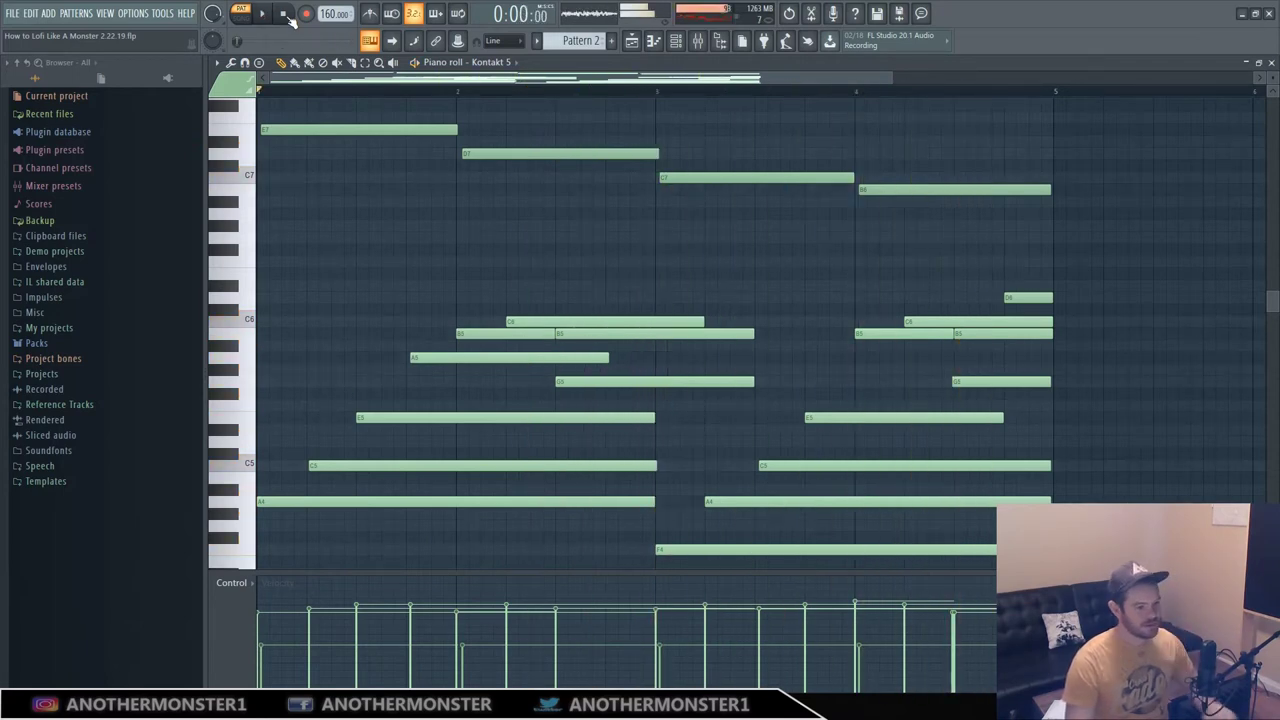
left_click(1272, 63)
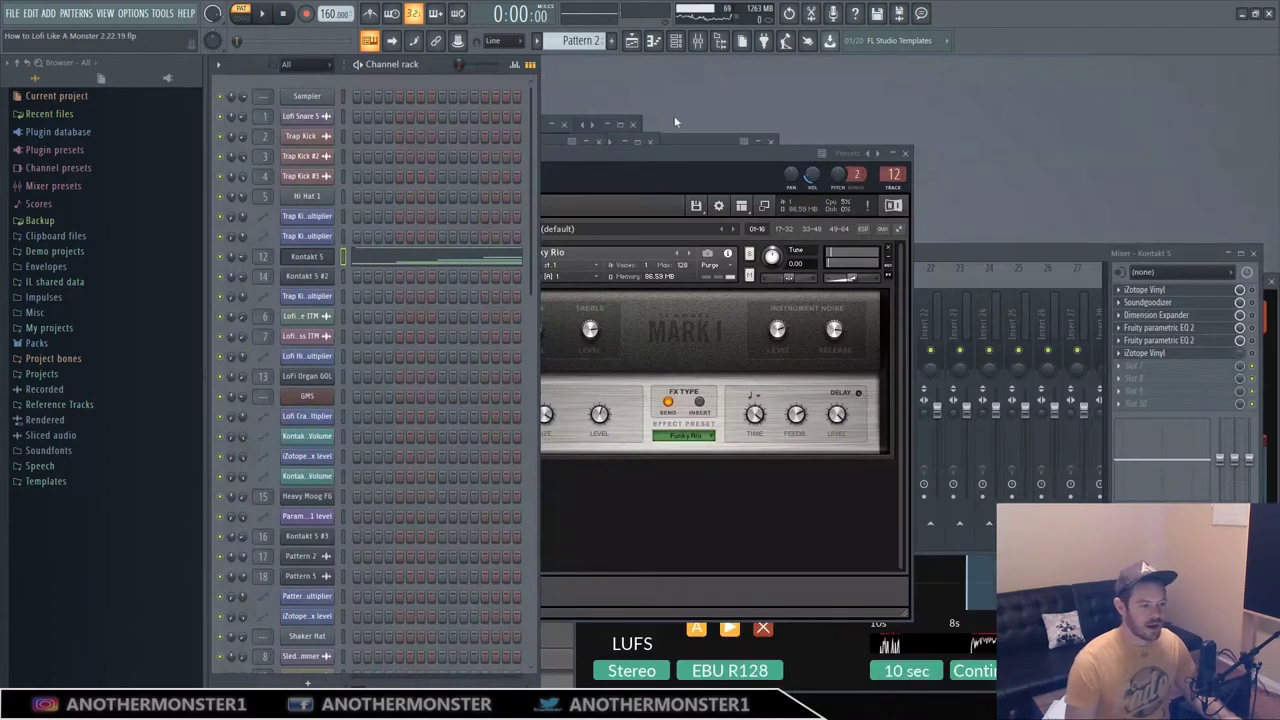
Enable the first iZotope Vinyl effect on the Kontakt 5 mixer track, open its settings and play the pattern through it
left_click(1001, 252)
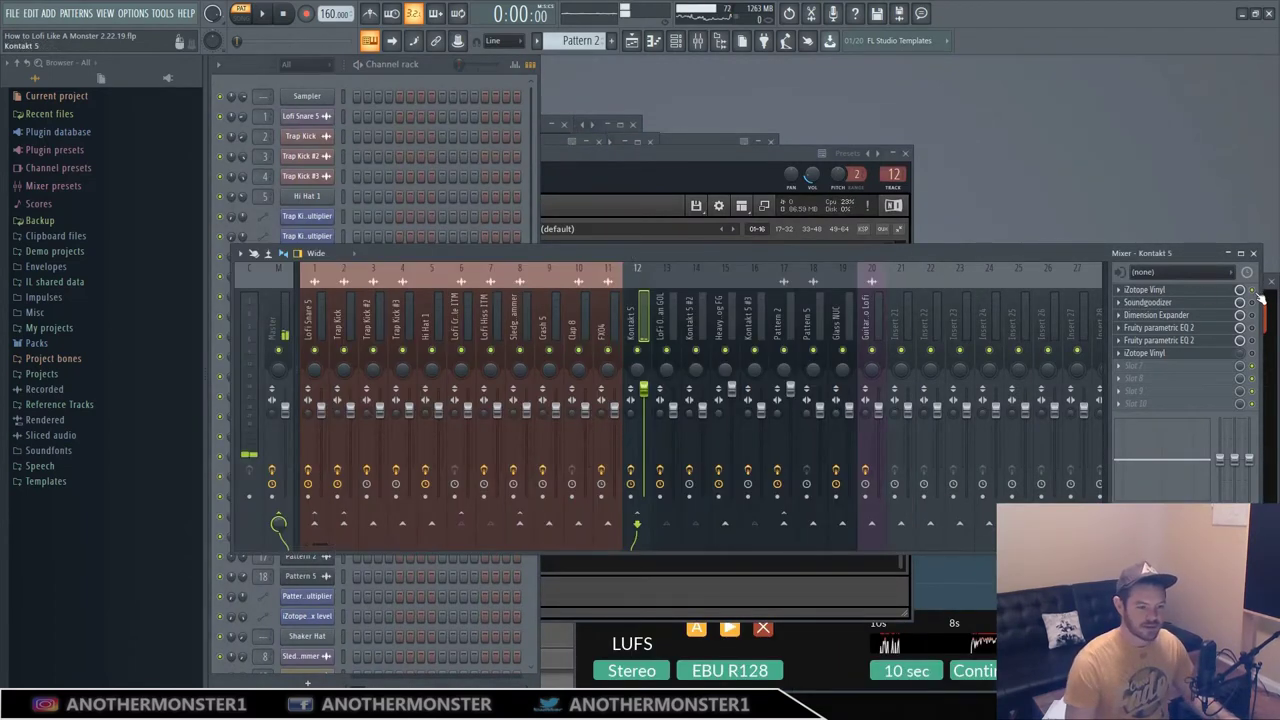
left_click(1177, 300)
left_click(1177, 291)
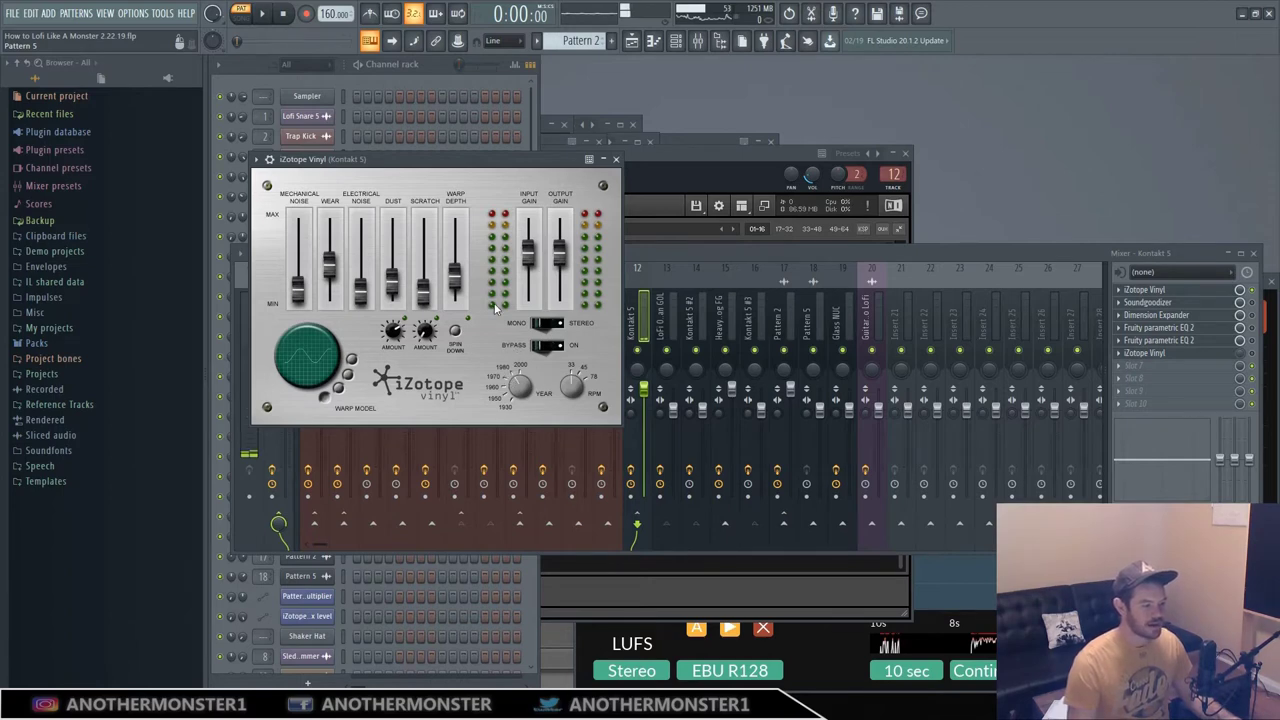
left_click(264, 15)
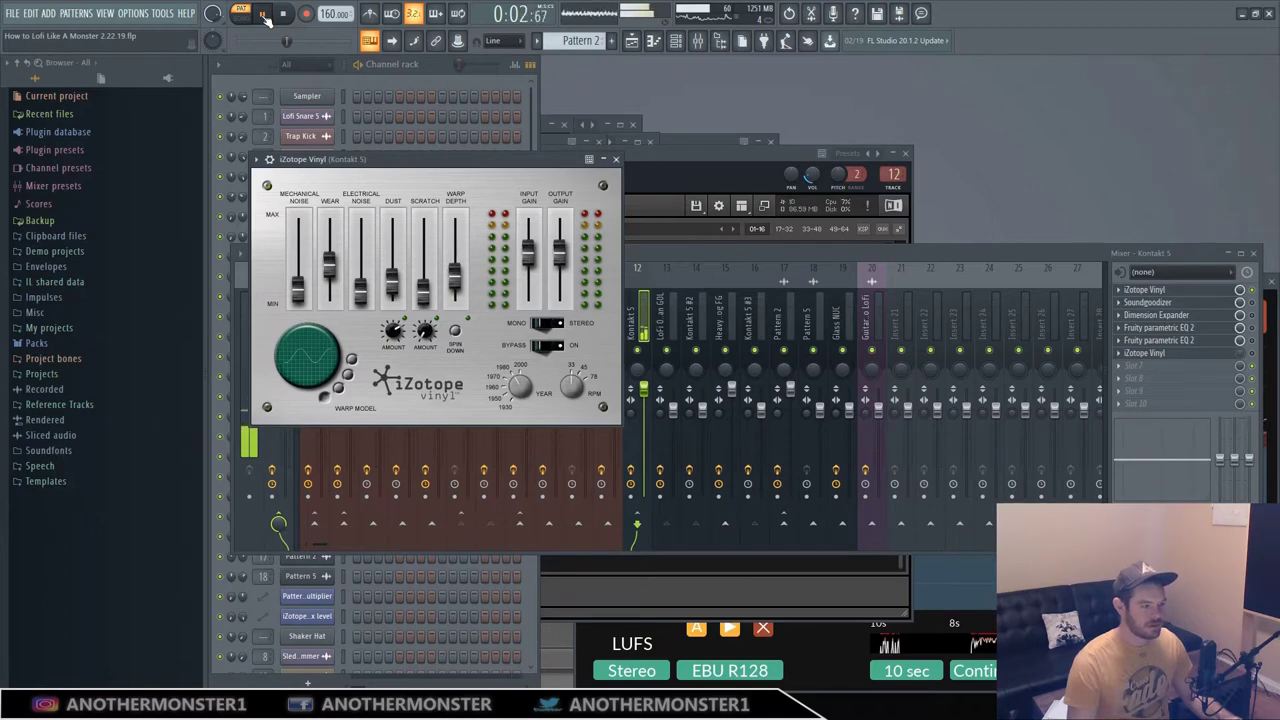
left_click(285, 16)
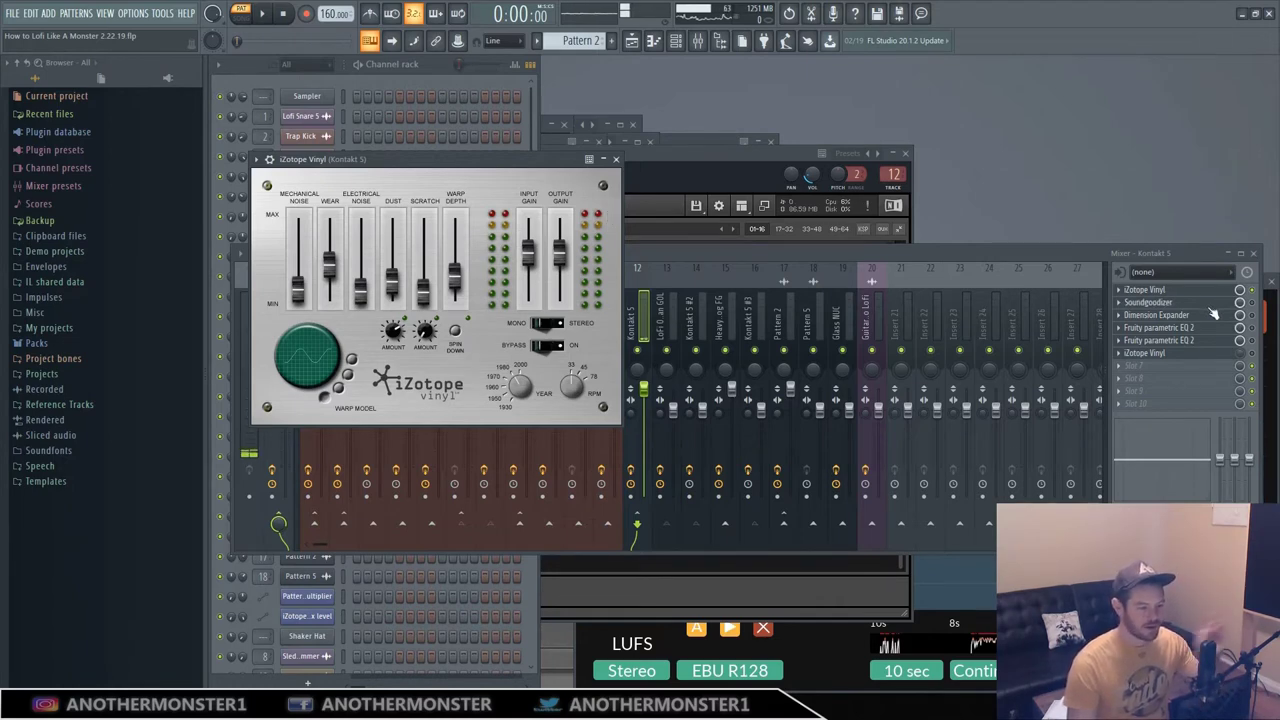
Enable Soundgoodizer on the Kontakt 5 mixer track, open its settings and play the pattern
left_click(1258, 309)
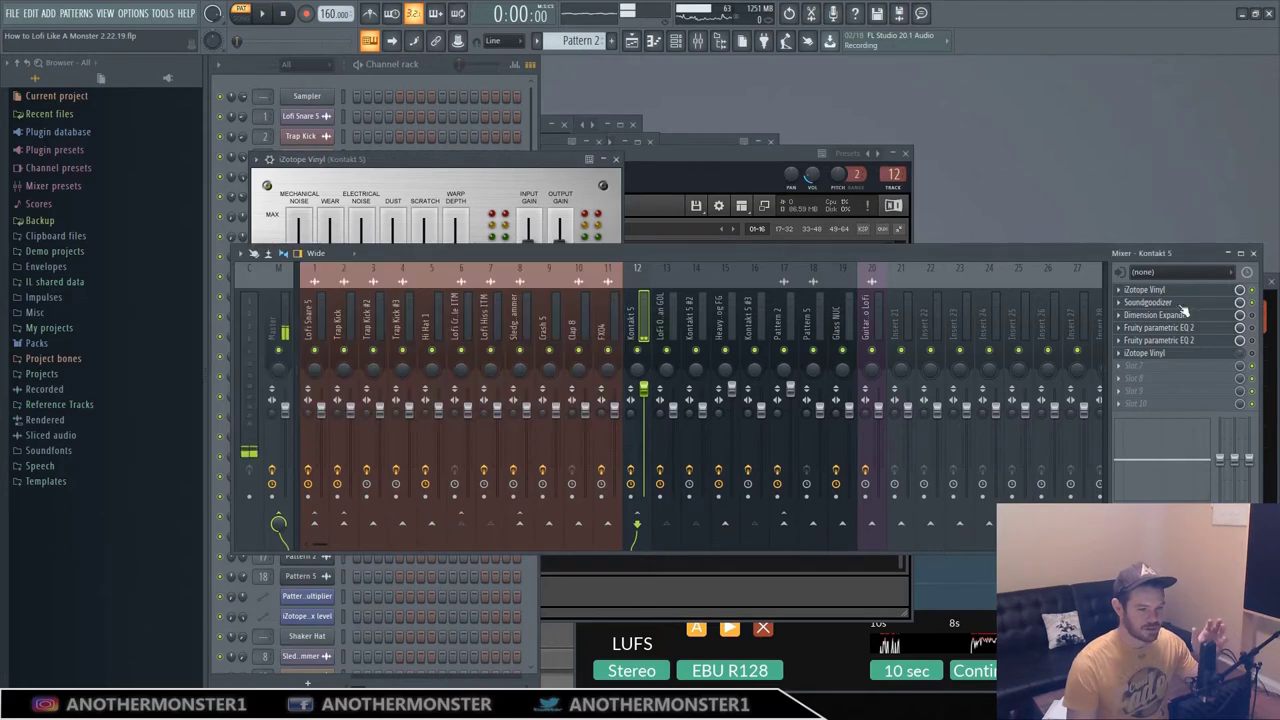
left_click(1165, 314)
left_click(1148, 302)
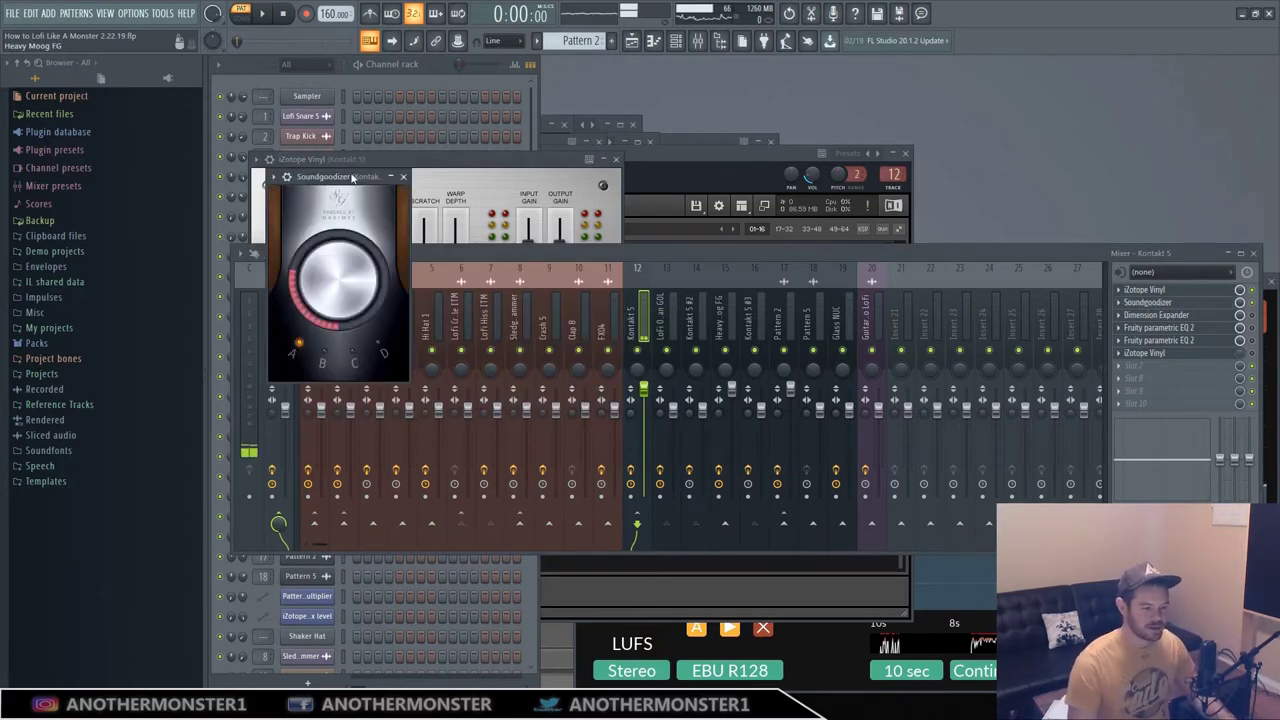
left_click(265, 16)
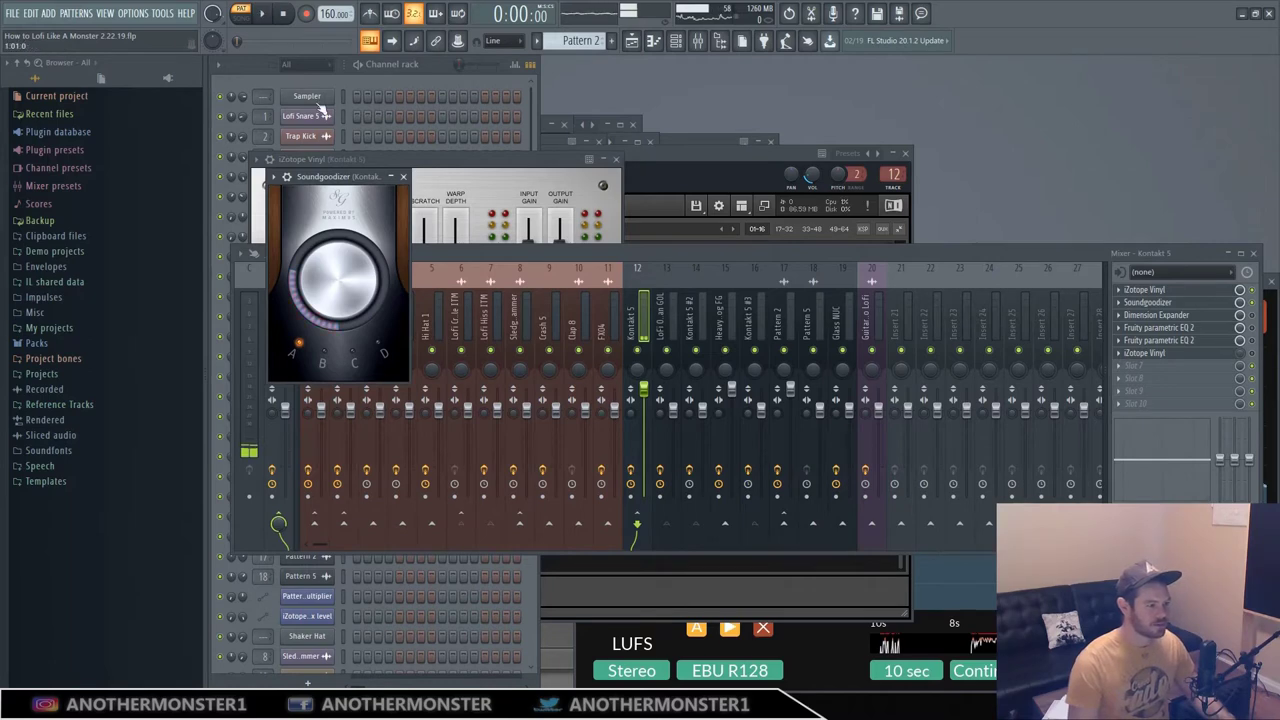
left_click(265, 16)
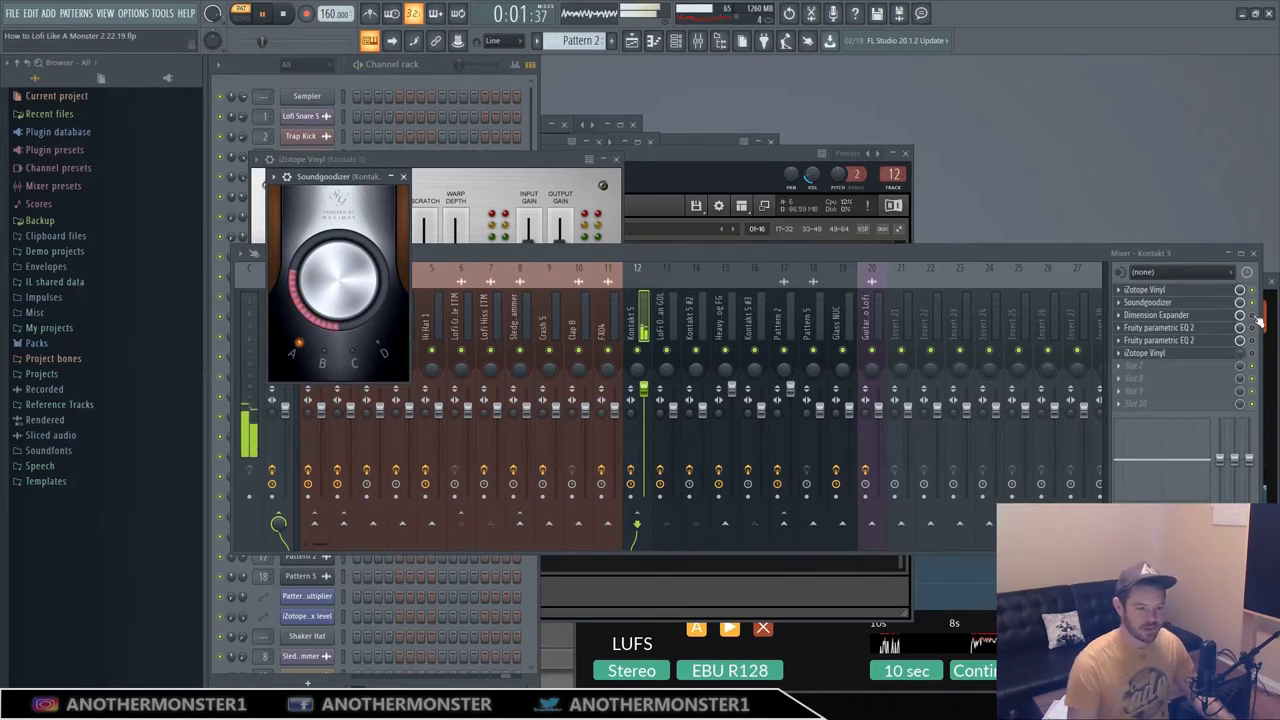
Enable Dimension Expander on the Kontakt 5 mixer track, show its settings and restart playback to hear it
left_click(1193, 323)
left_click(1193, 319)
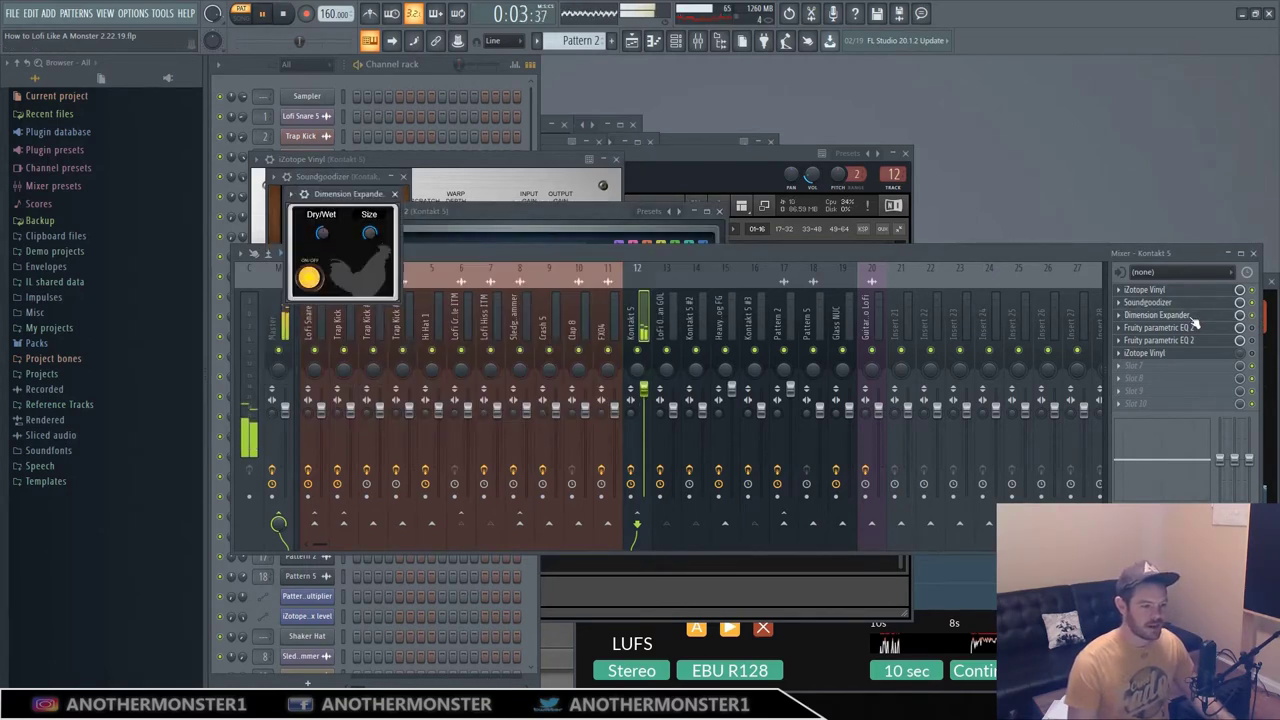
left_click(1200, 326)
left_click(1193, 316)
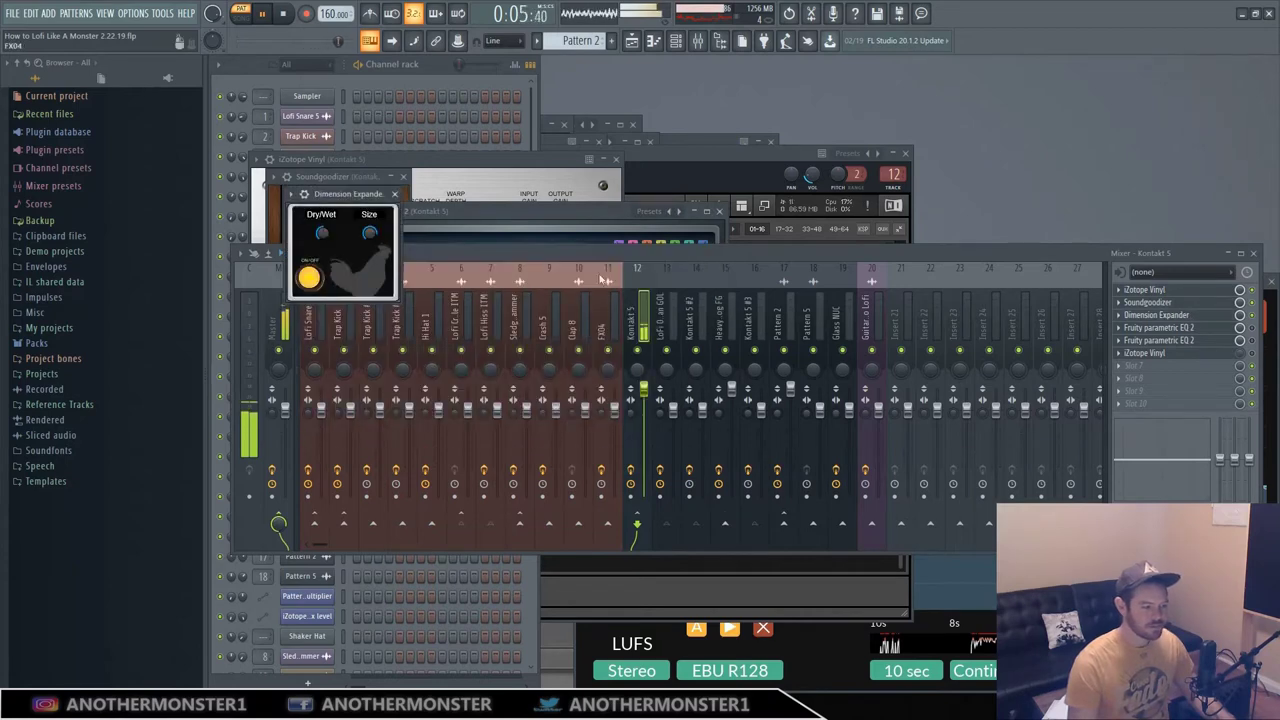
left_click(283, 14)
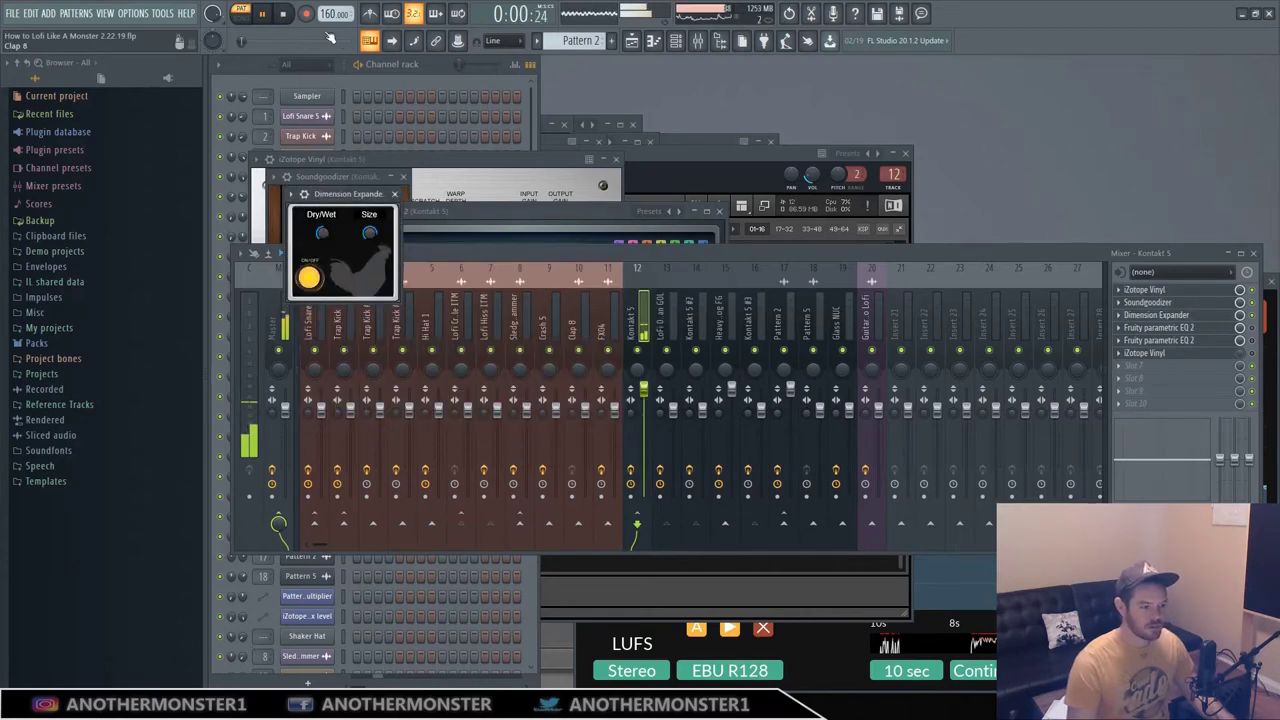
Enable the first Fruity parametric EQ 2 on the Kontakt 5 track, show its low-cut curve and audition the pattern
left_click(1252, 337)
left_click(1234, 328)
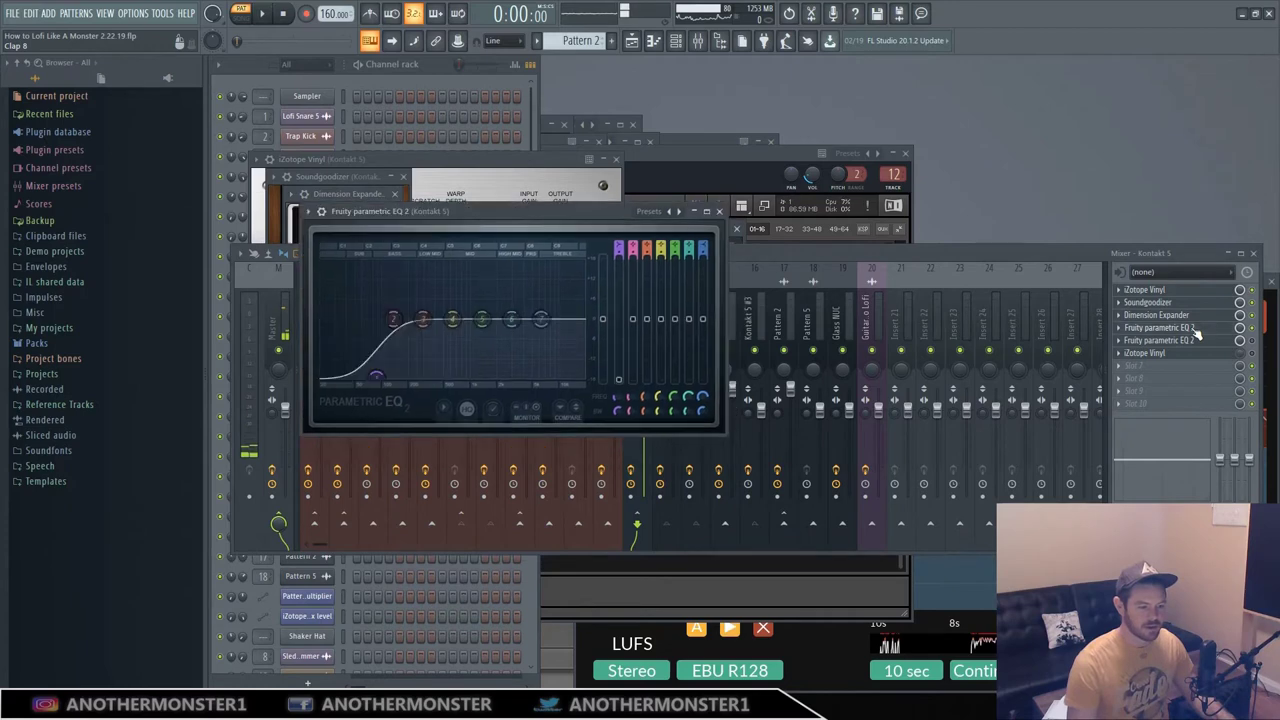
key("space")
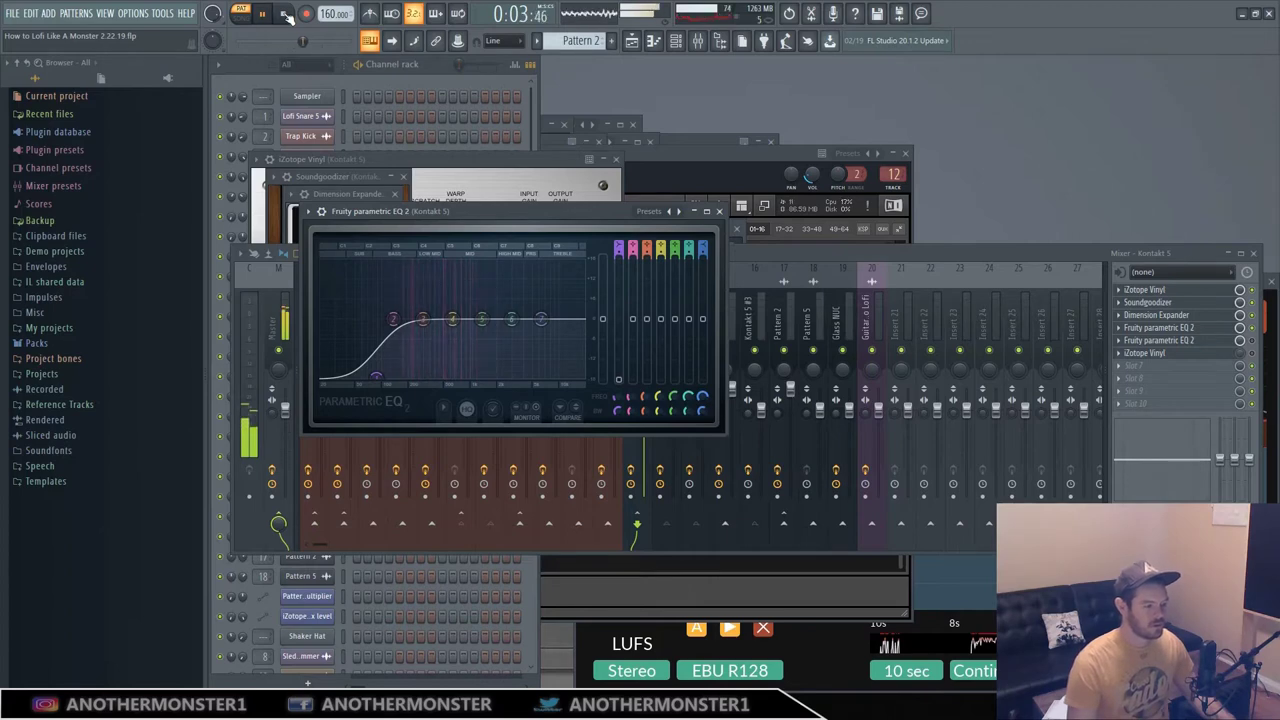
left_click(284, 14)
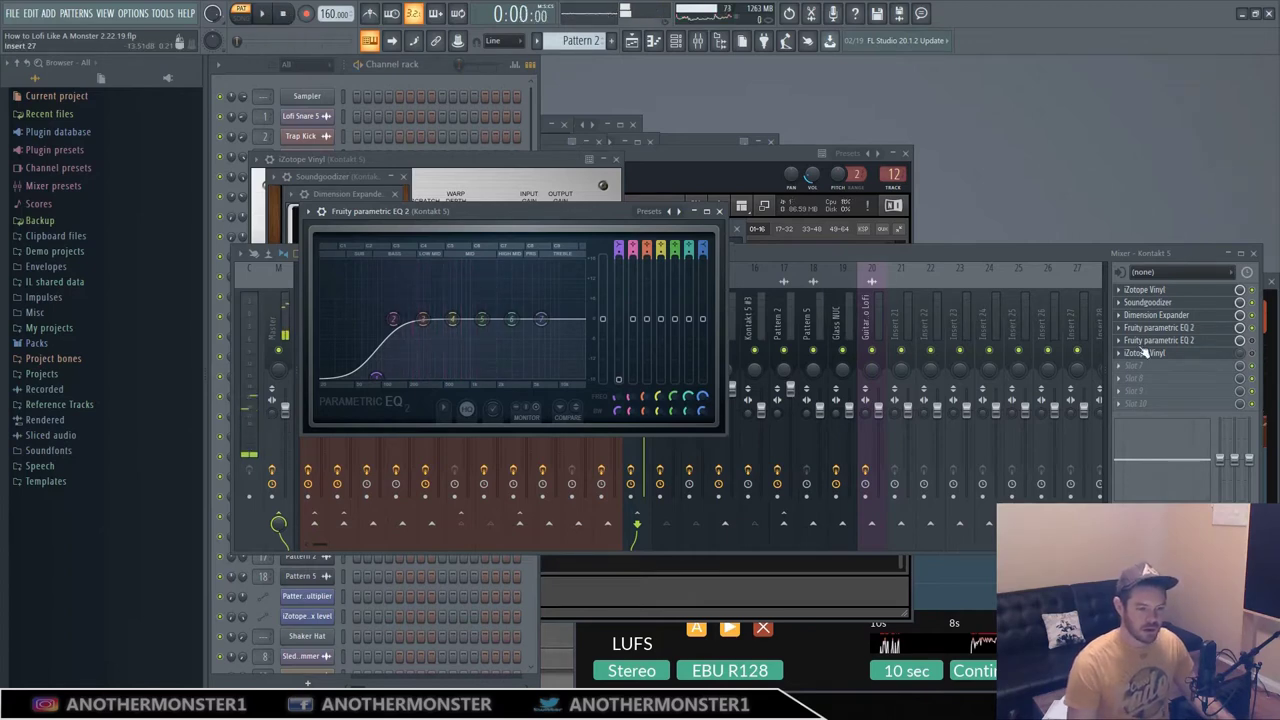
Enable the second Fruity parametric EQ 2 and the last iZotope Vinyl on the Kontakt 5 track, opening each one's settings
left_click(1150, 341)
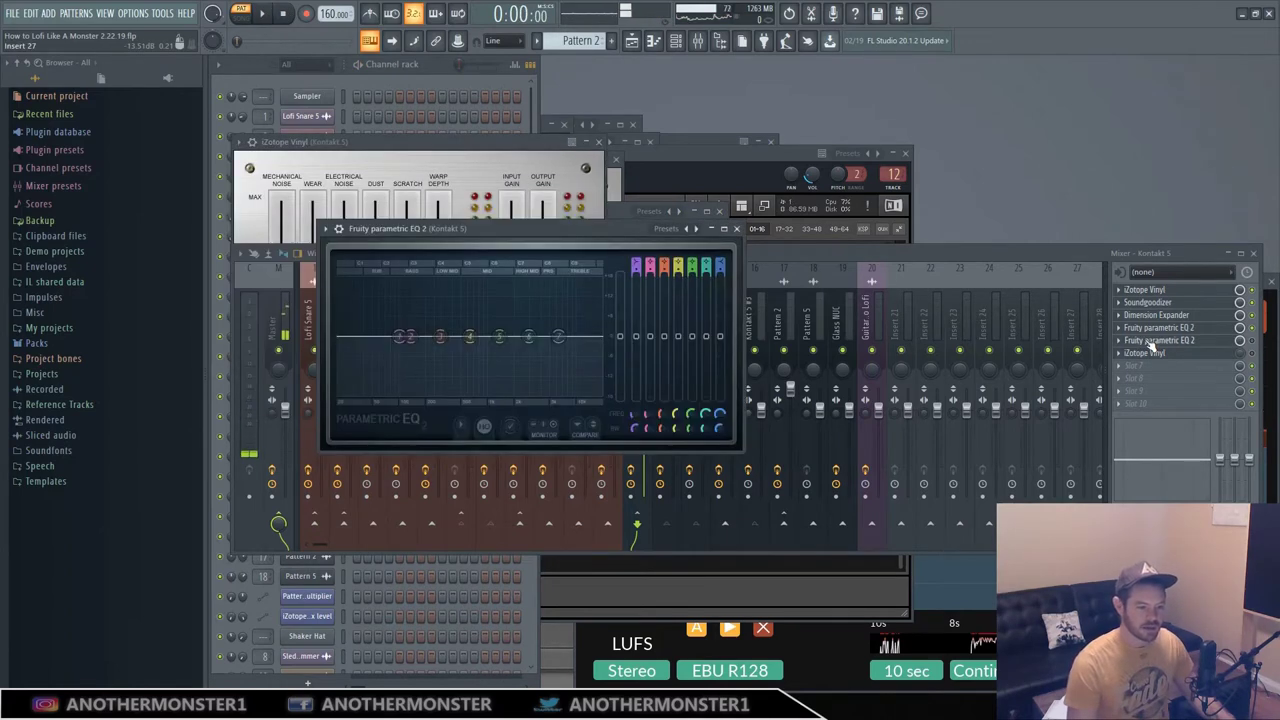
left_click(1150, 341)
left_click(1160, 341)
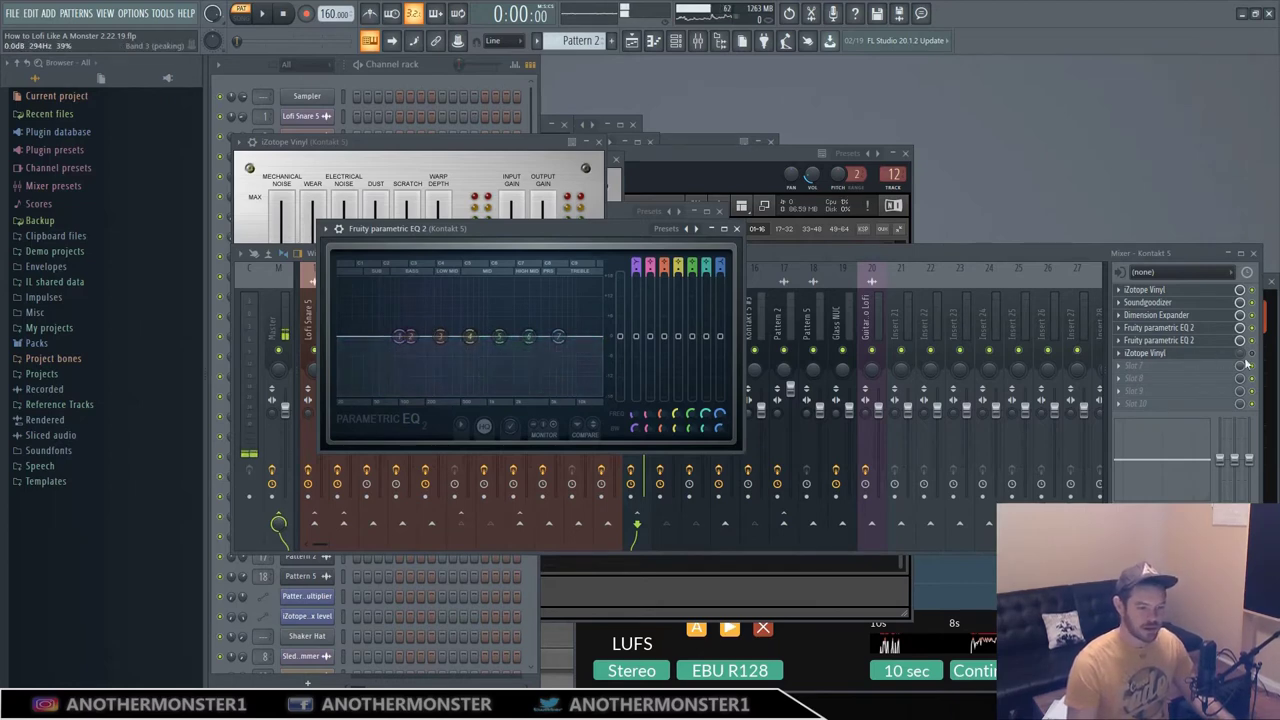
left_click(1176, 356)
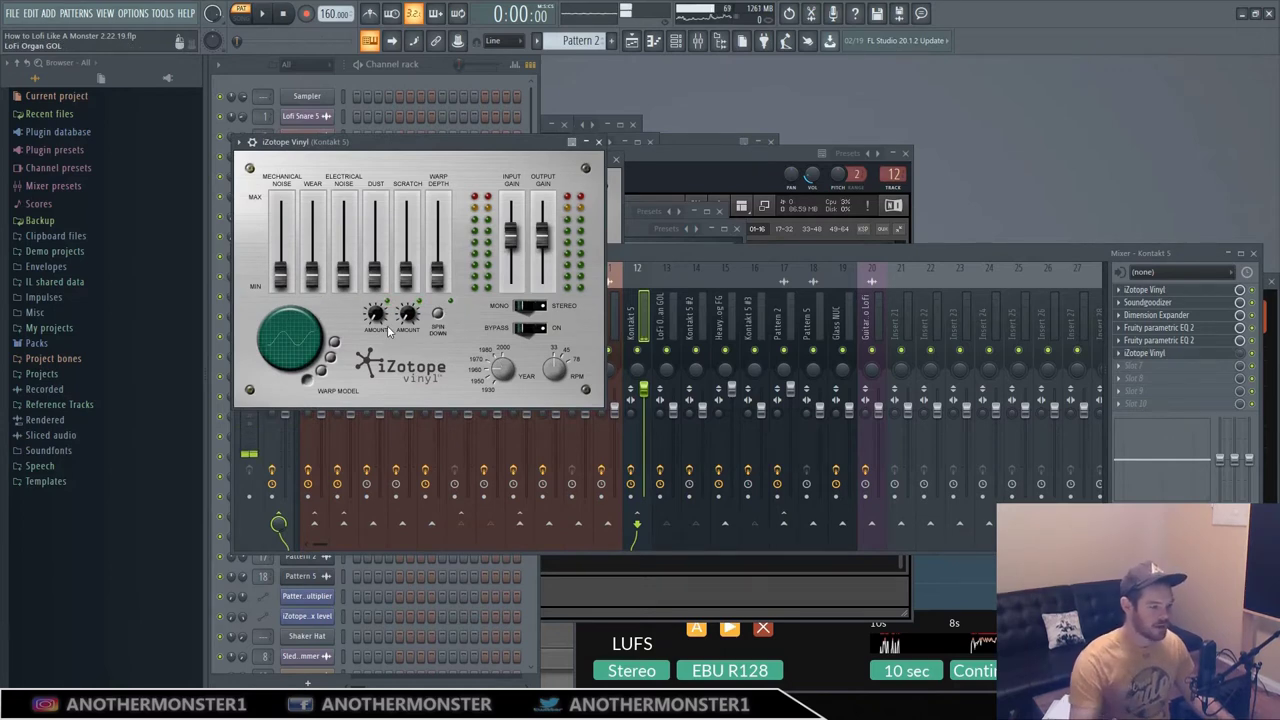
Open the playlist, switch playback to song mode and play the arrangement briefly from its beginning
left_click(676, 41)
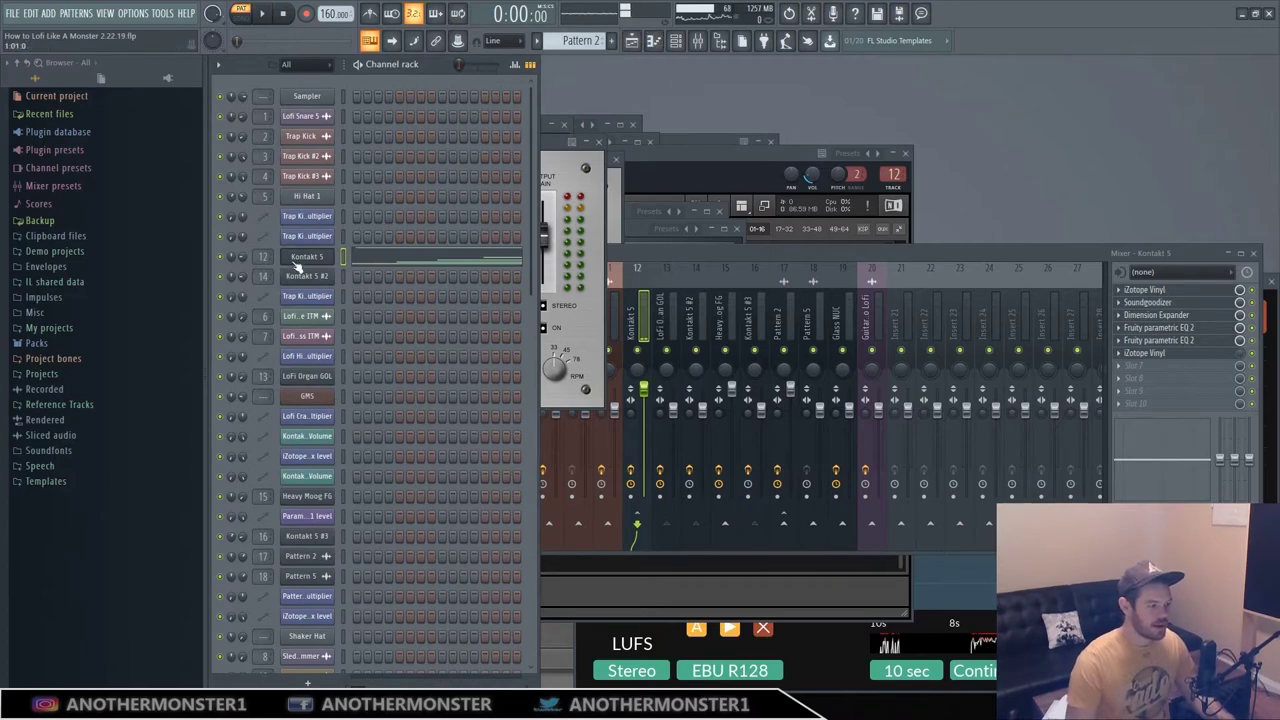
left_click(632, 40)
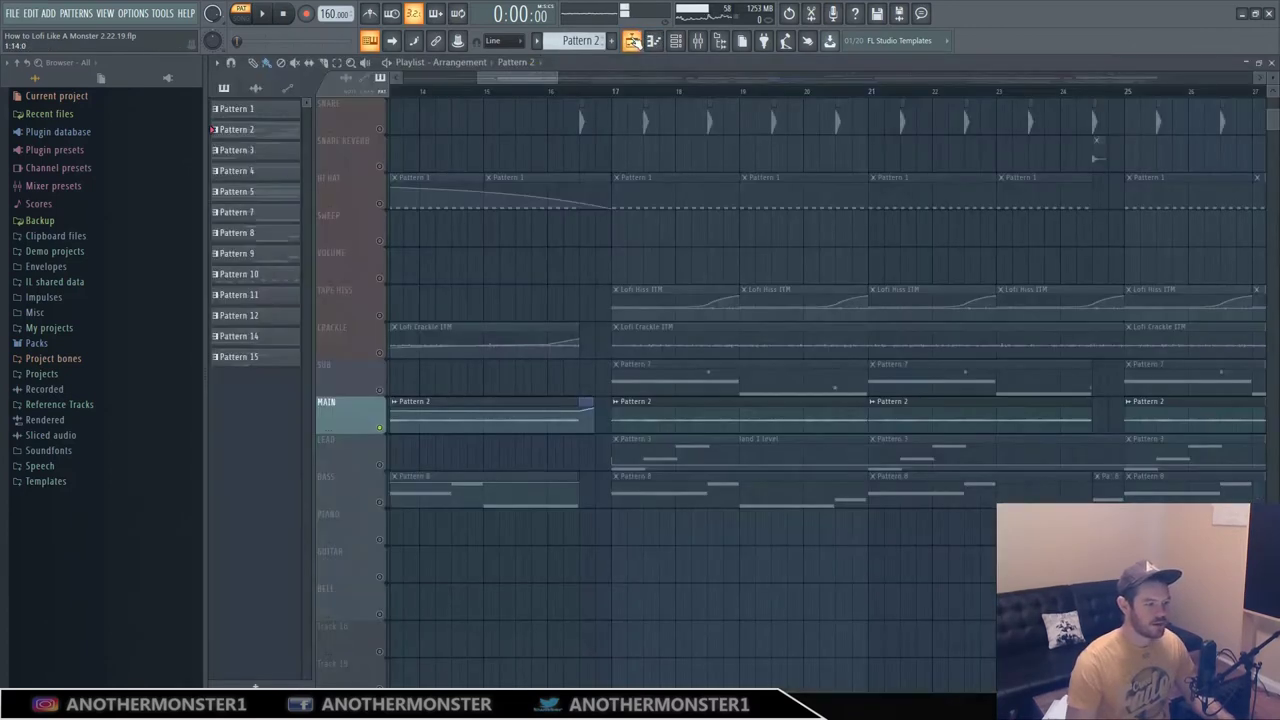
left_click_drag(553, 78, 440, 79)
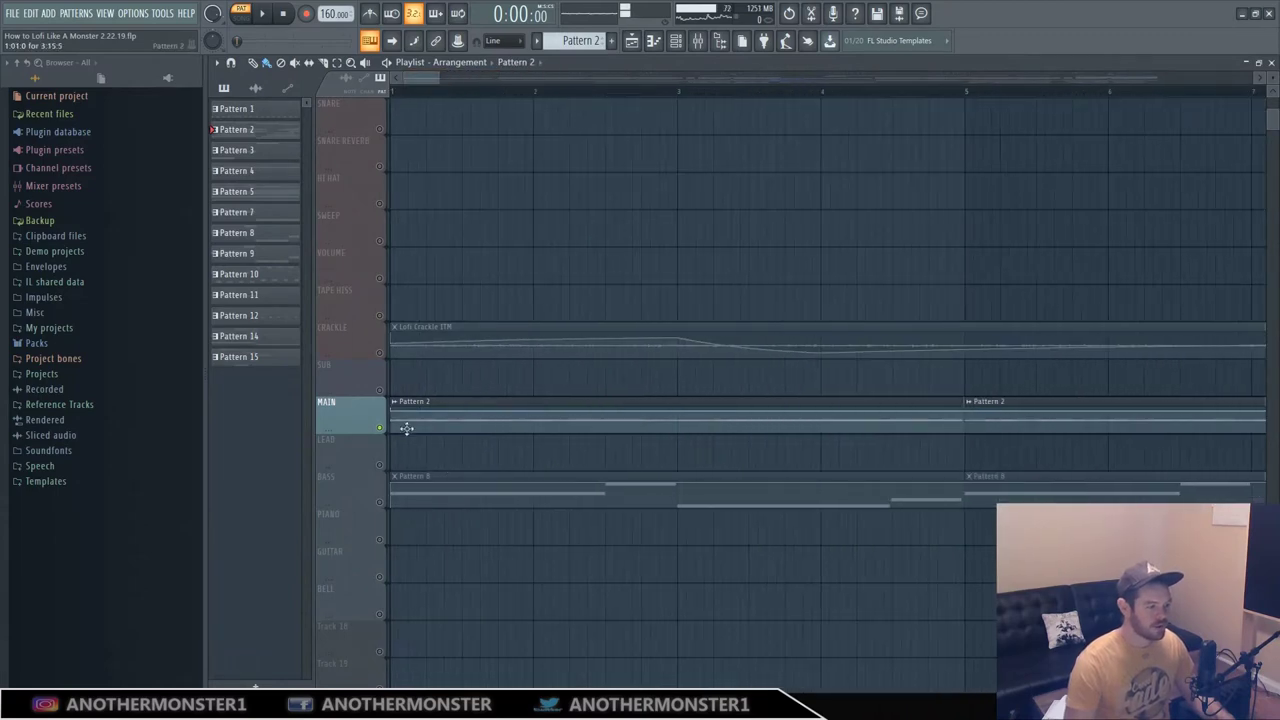
left_click(244, 22)
left_click(262, 15)
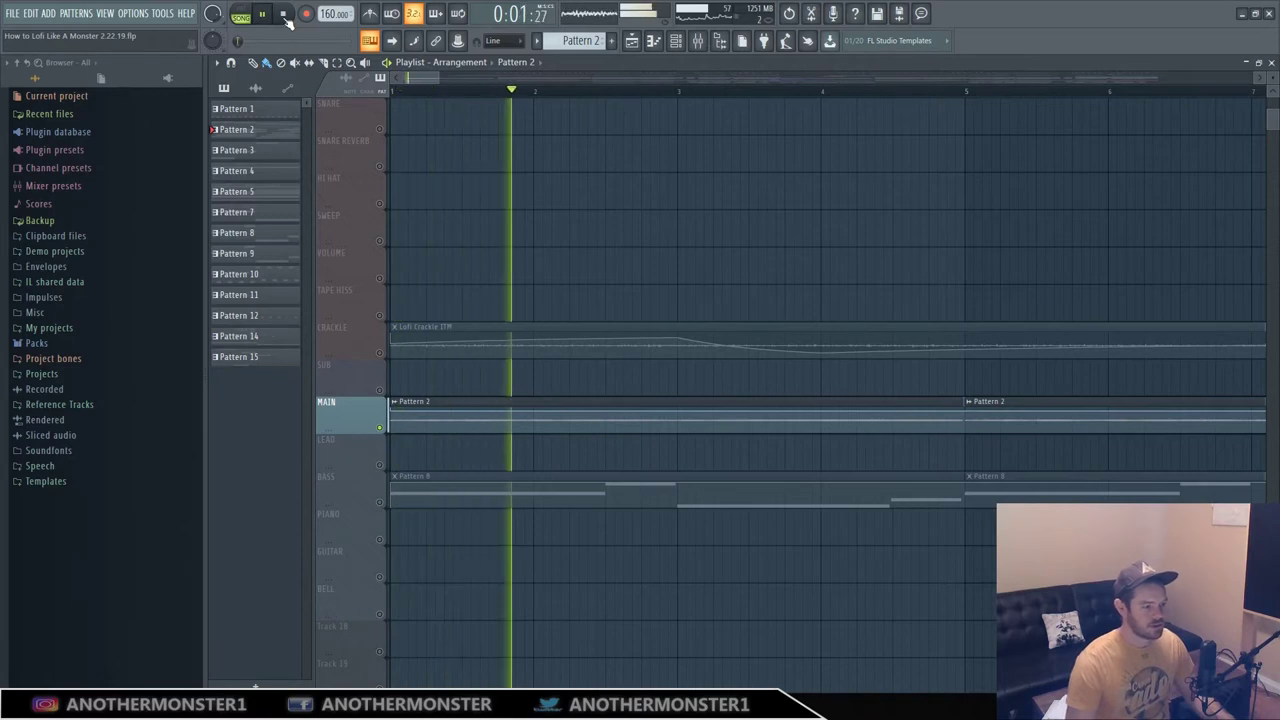
left_click(284, 16)
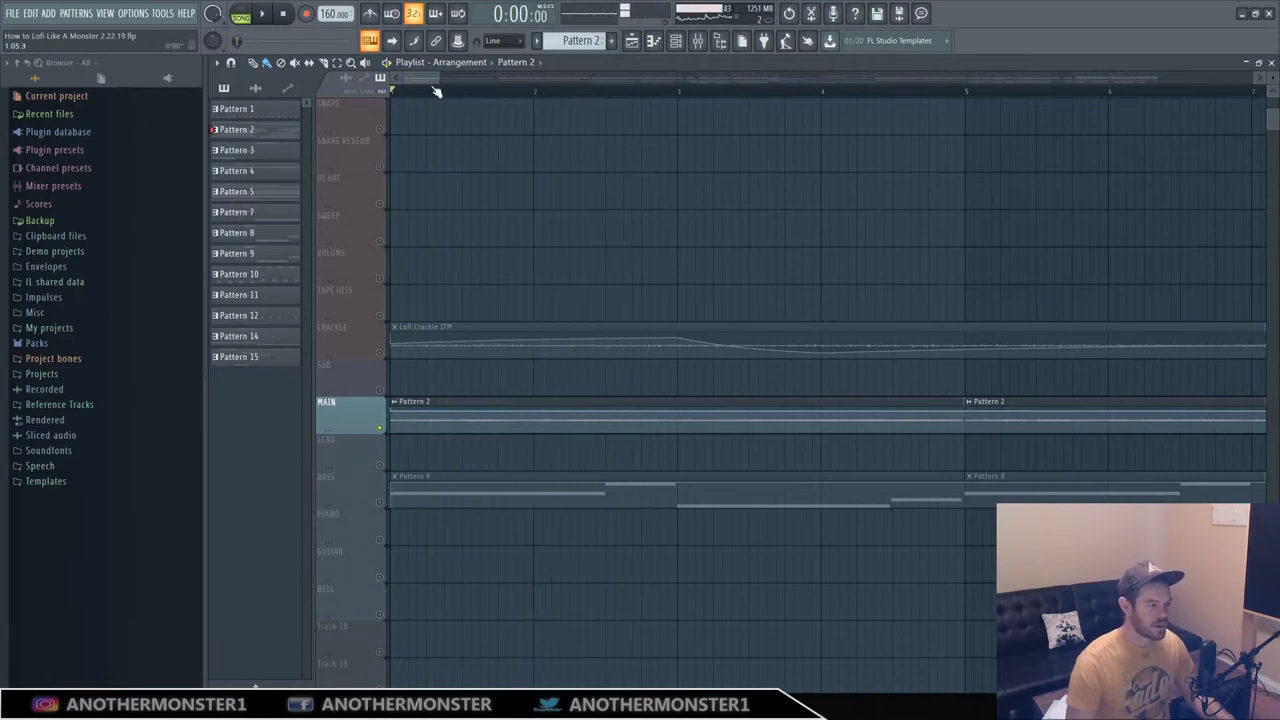
left_click_drag(436, 80, 437, 80)
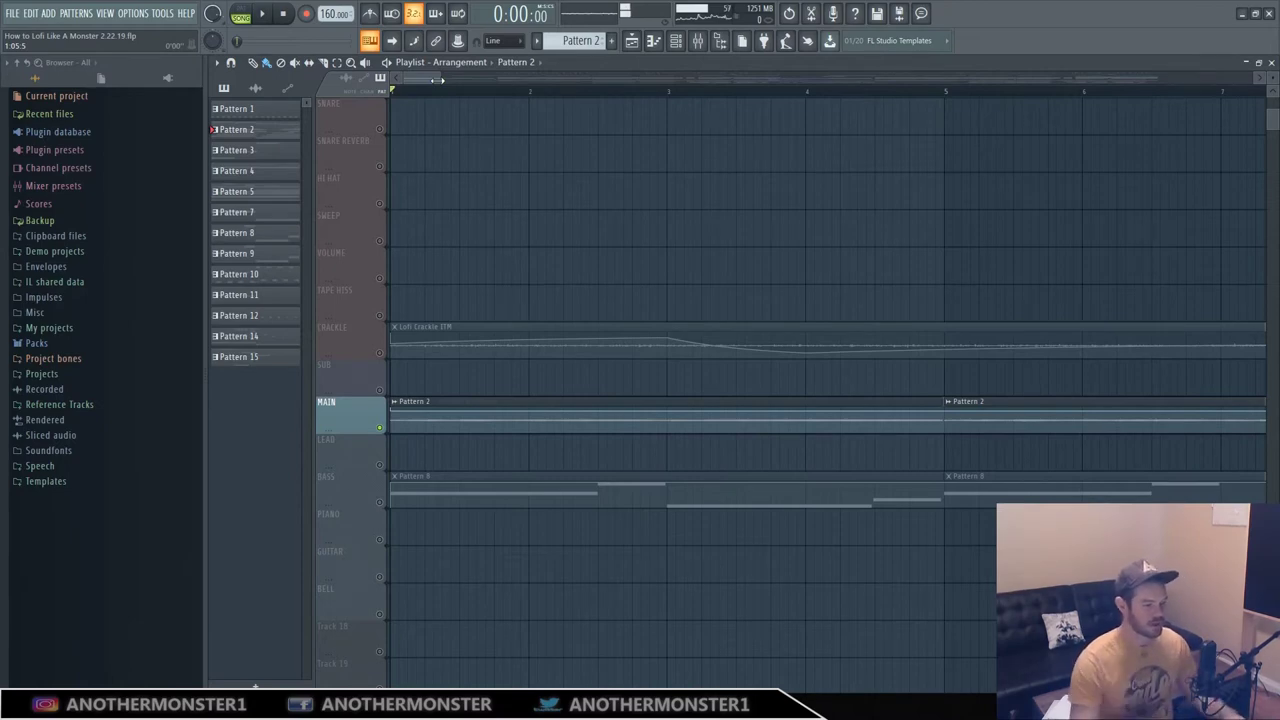
Examine the Trap Kick clips and sidechain tracks from bar 17 in the playlist and play that section
left_click_drag(442, 80, 503, 78)
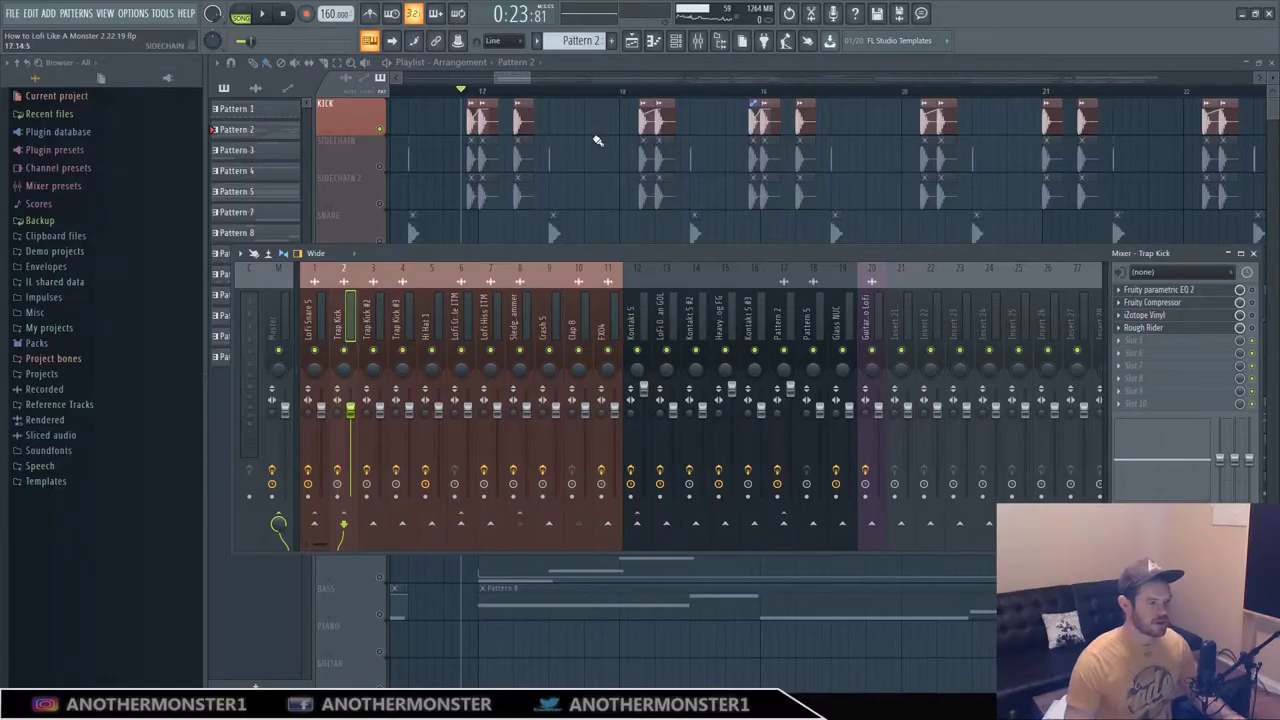
key("F9")
left_click_drag(535, 78, 517, 77)
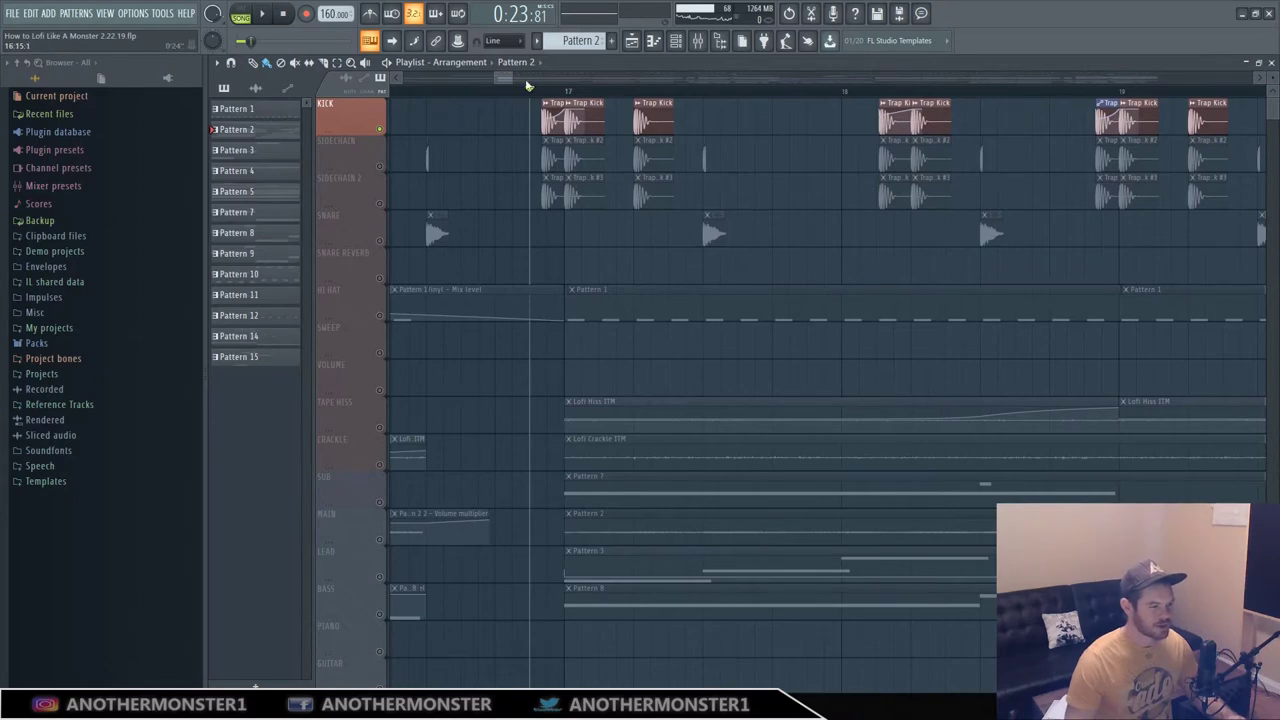
mouse_move(511, 79)
left_mouse_down()
mouse_move(550, 78)
mouse_move(533, 77)
left_mouse_up()
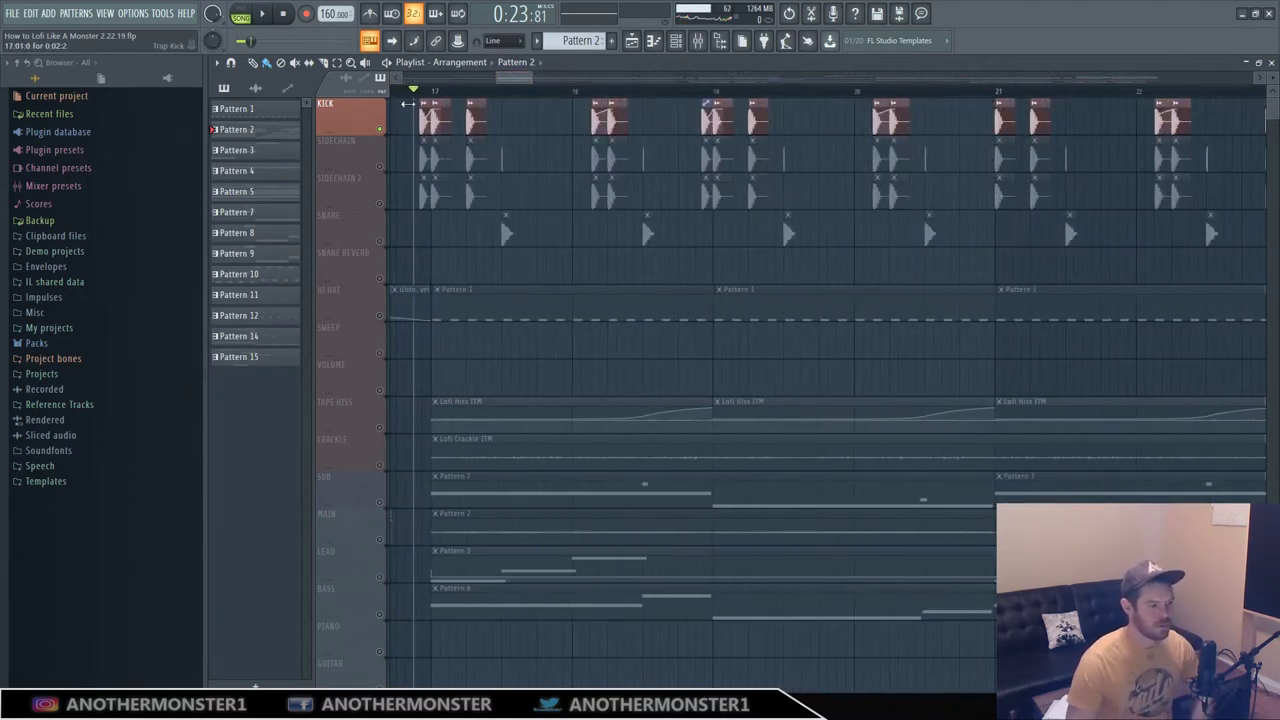
left_click_drag(533, 78, 525, 78)
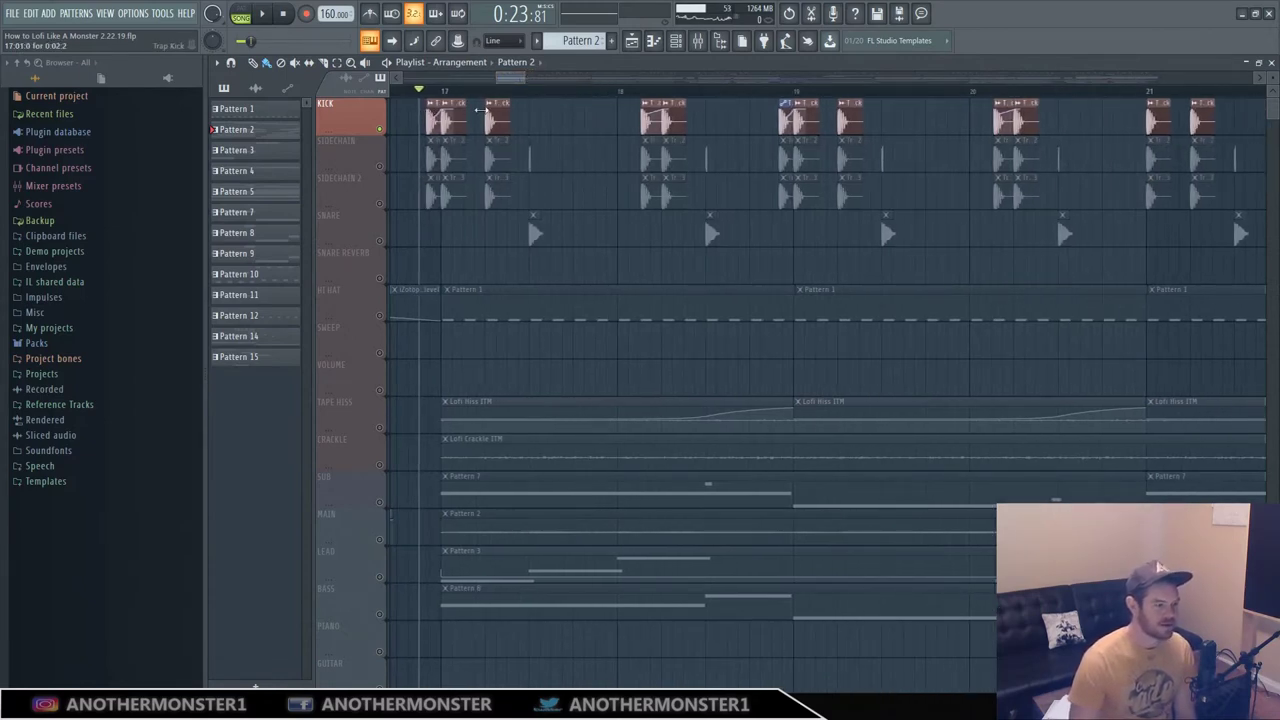
left_click_drag(527, 78, 503, 79)
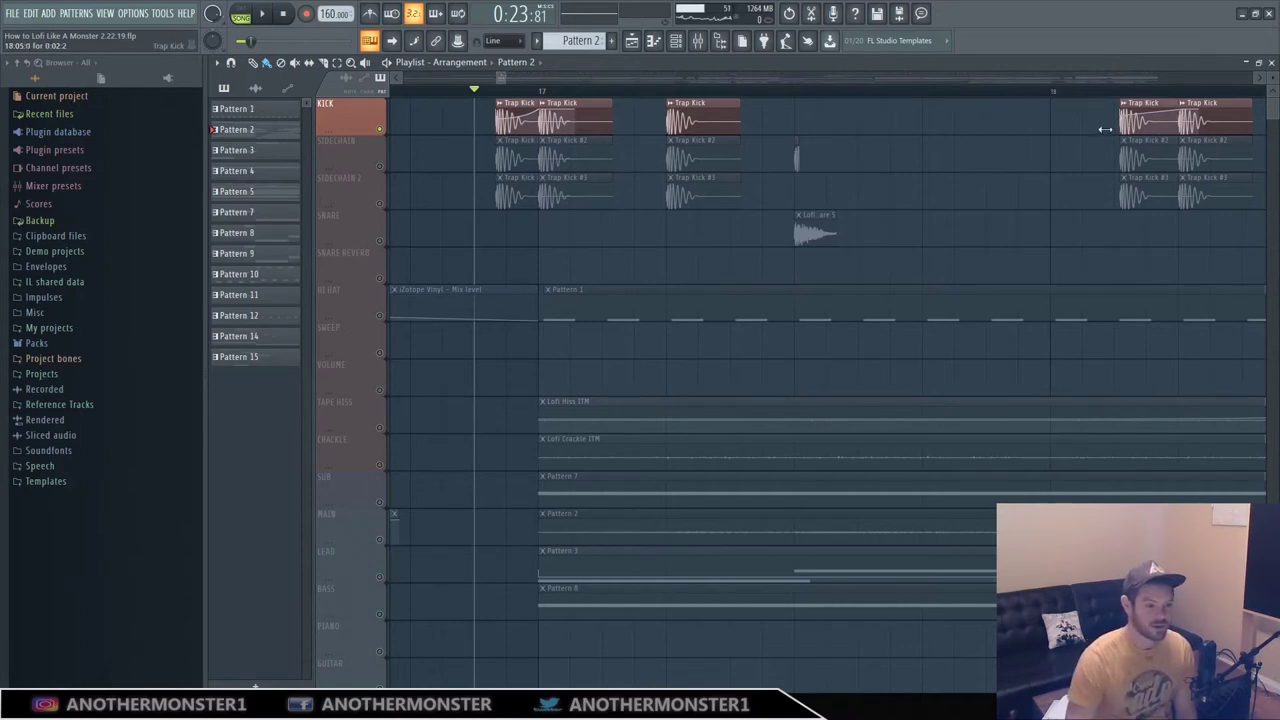
left_click(266, 15)
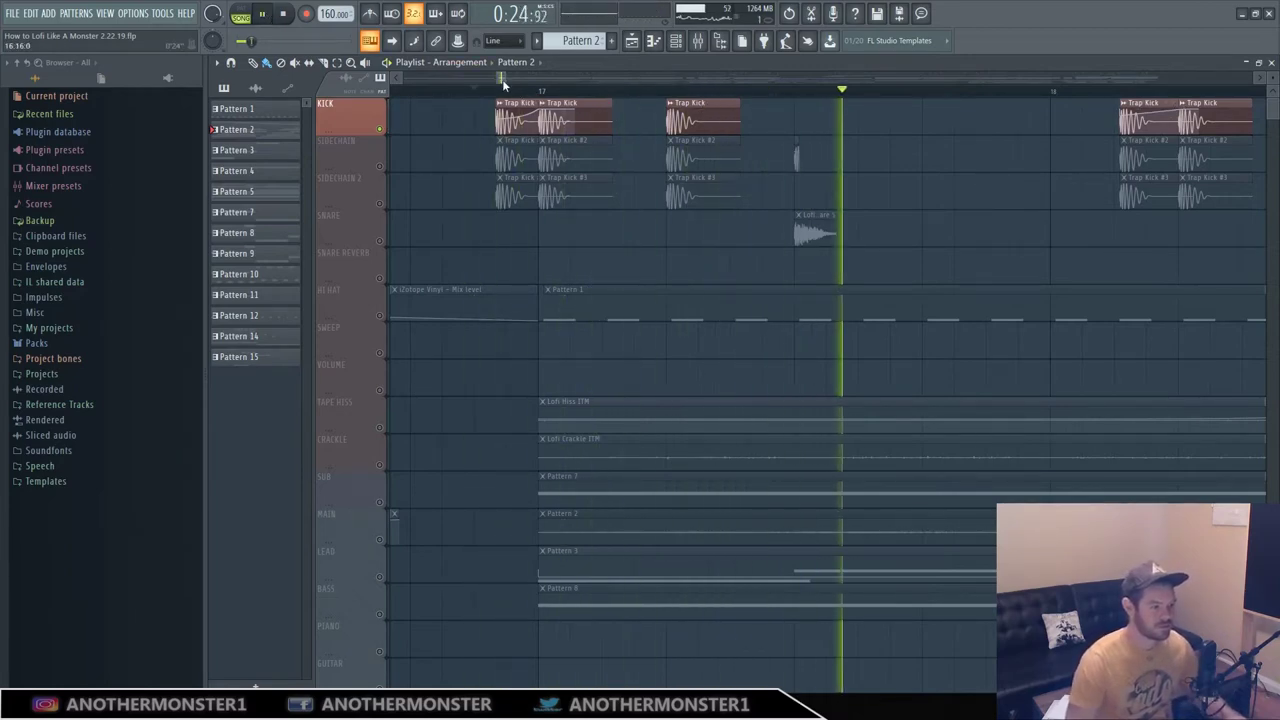
left_click_drag(503, 78, 546, 78)
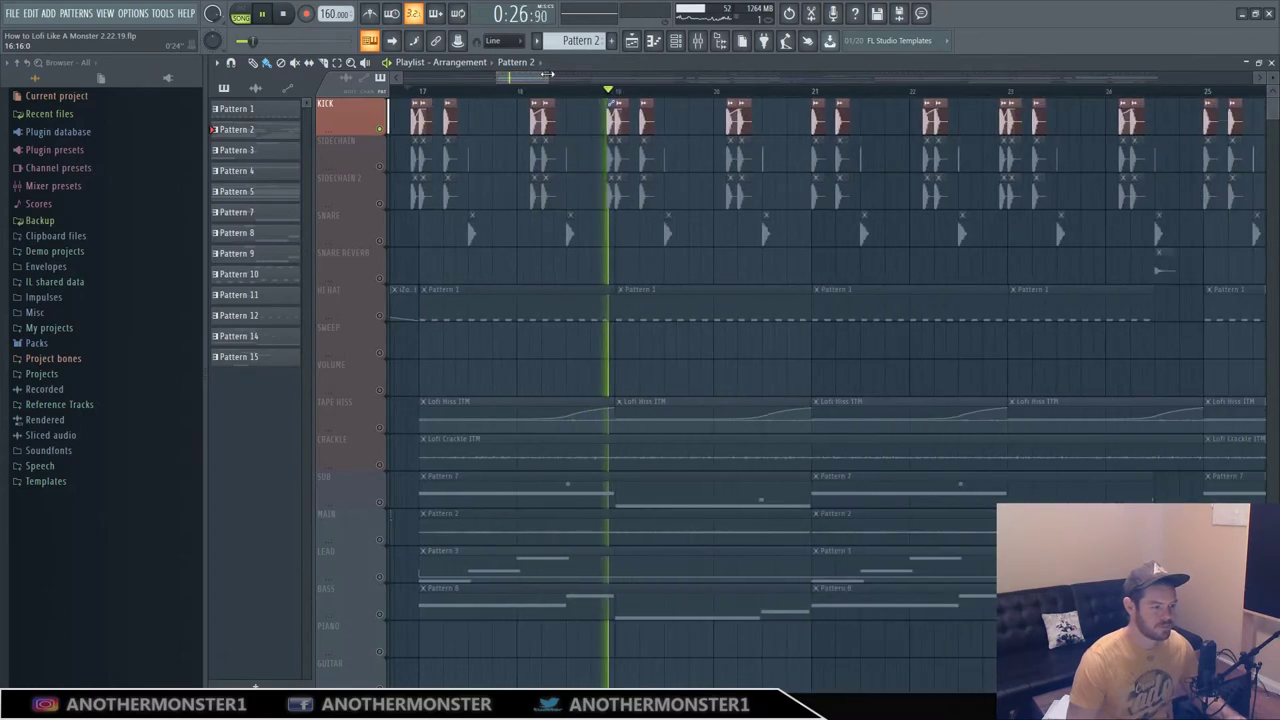
Open the Fruity parametric EQ 2 on the Trap Kick mixer track and audition the kick section
left_click(721, 41)
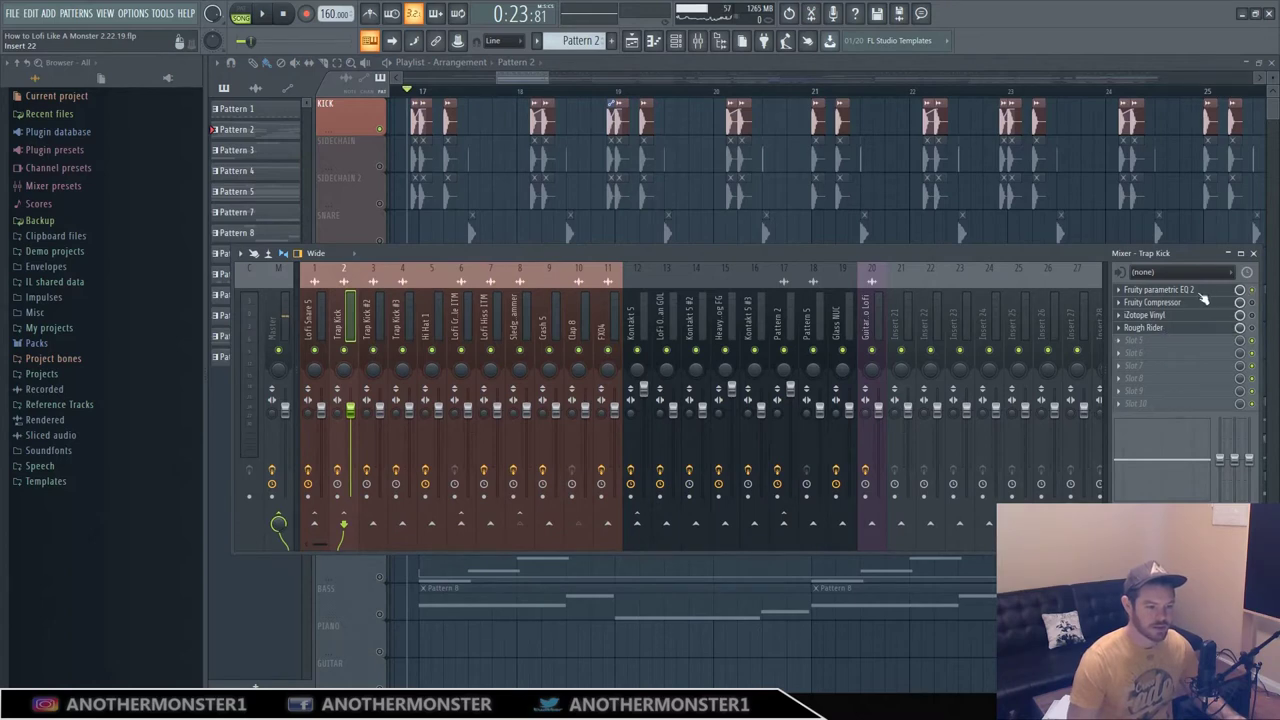
left_click(1192, 300)
left_click(1190, 290)
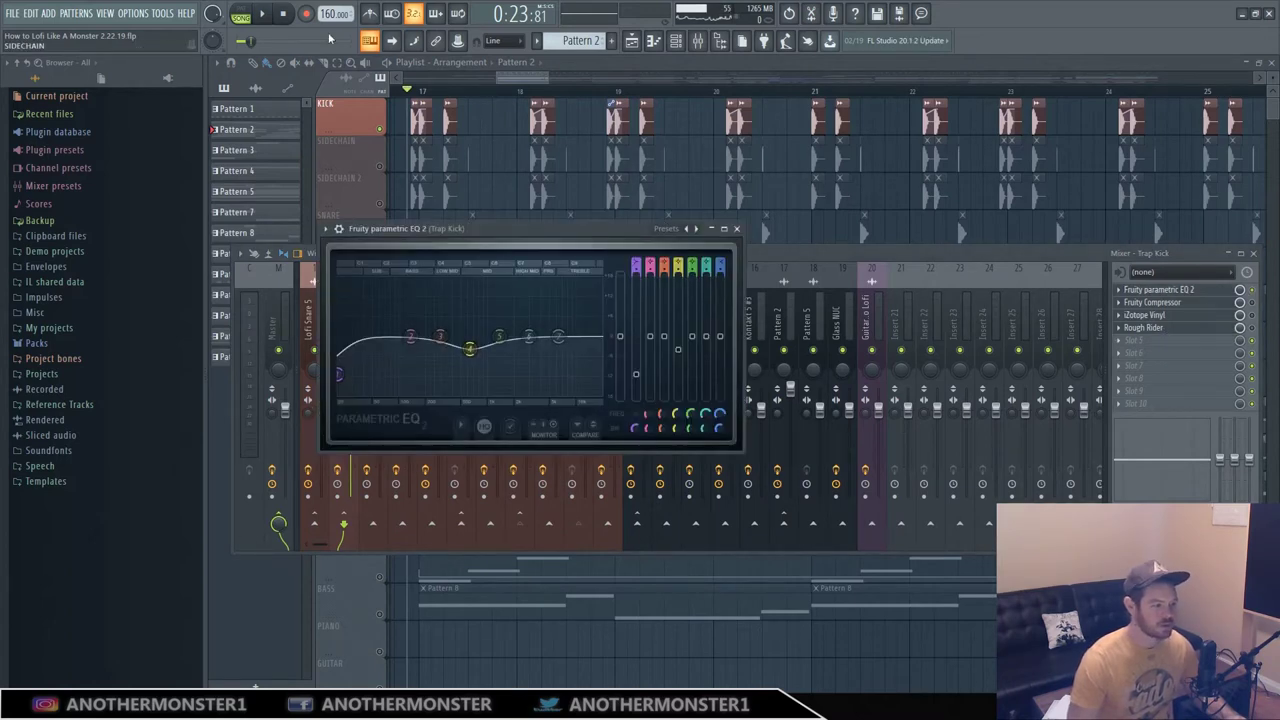
left_click(266, 15)
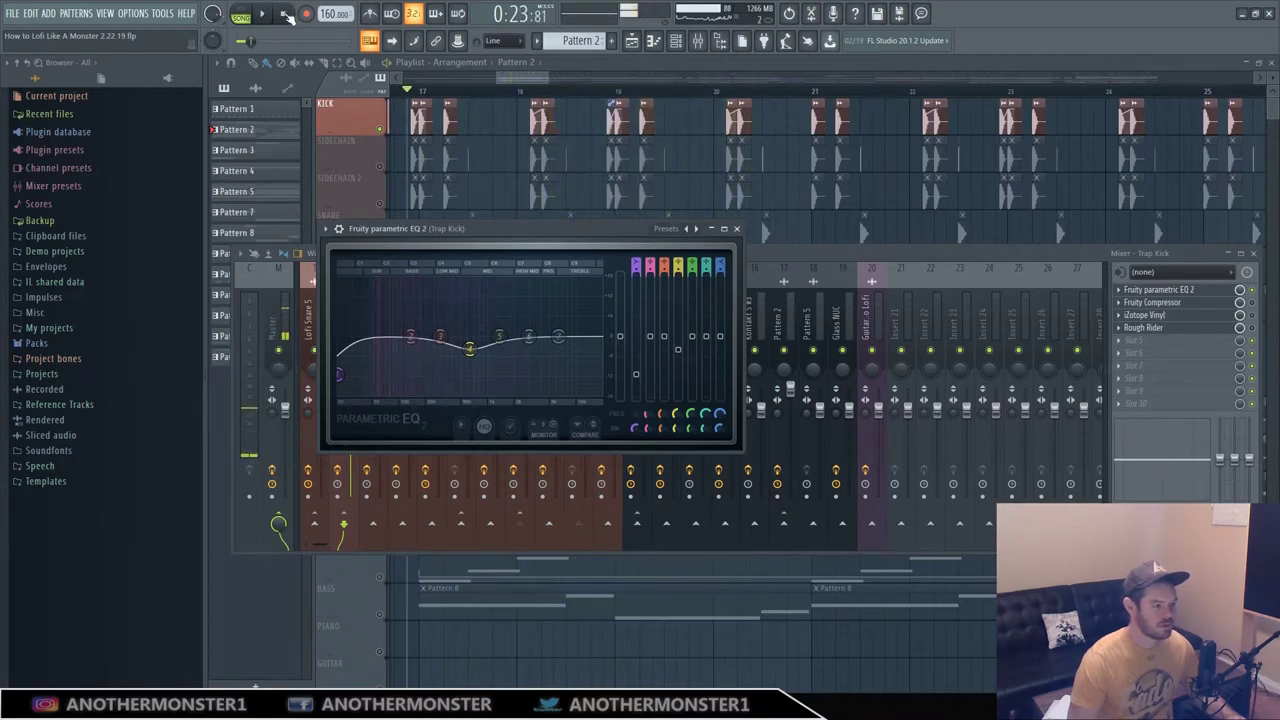
left_click(284, 14)
Open the Trap Kick track's Fruity Compressor settings and play the kick section through it
left_click(1185, 314)
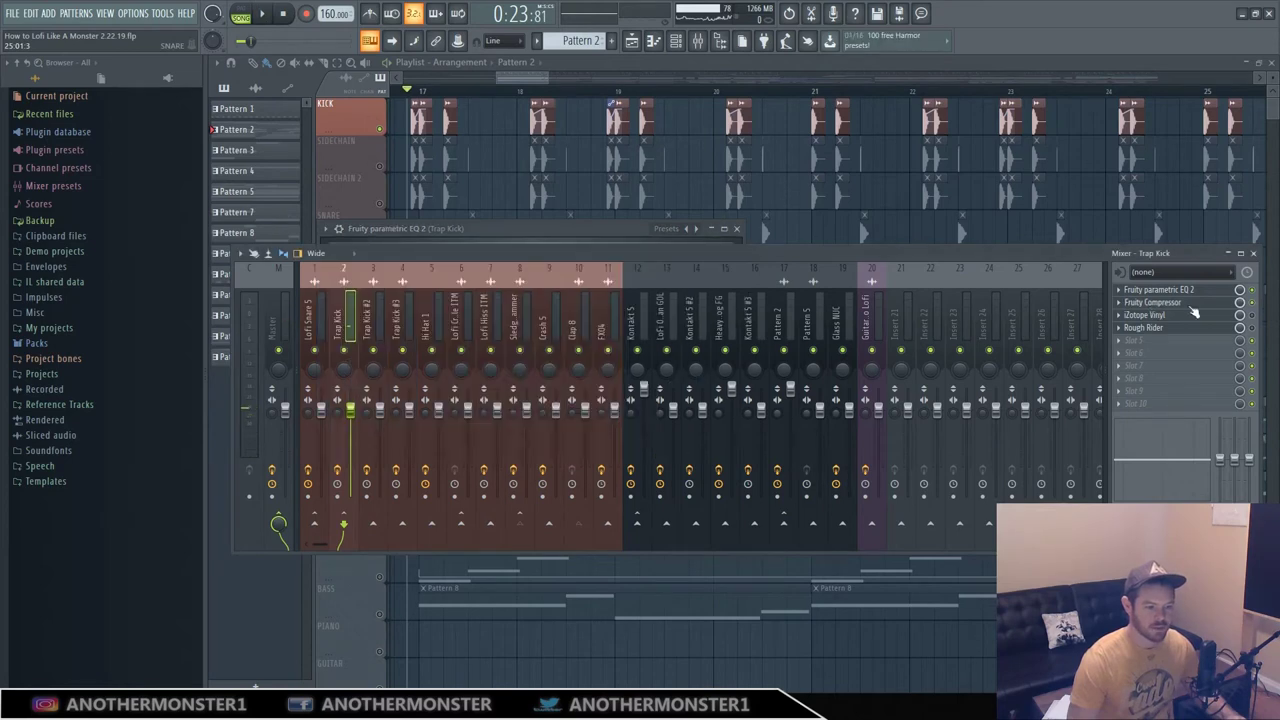
left_click(1160, 302)
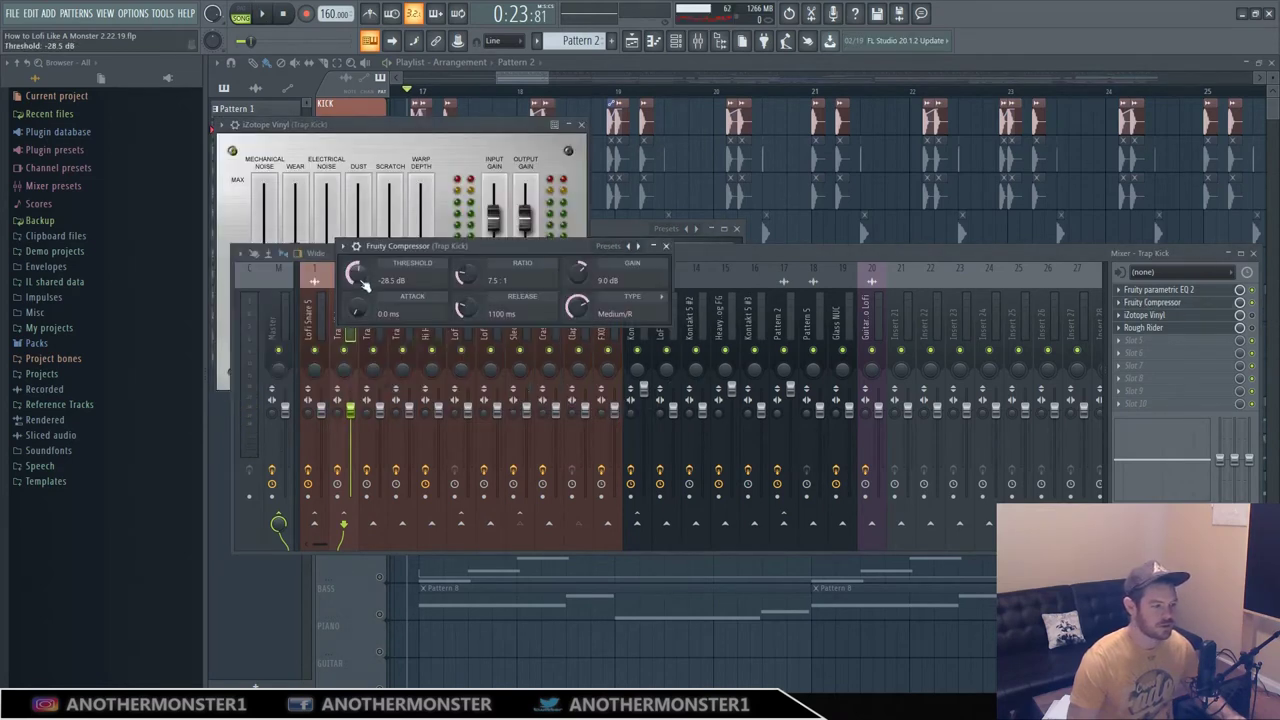
left_click(263, 14)
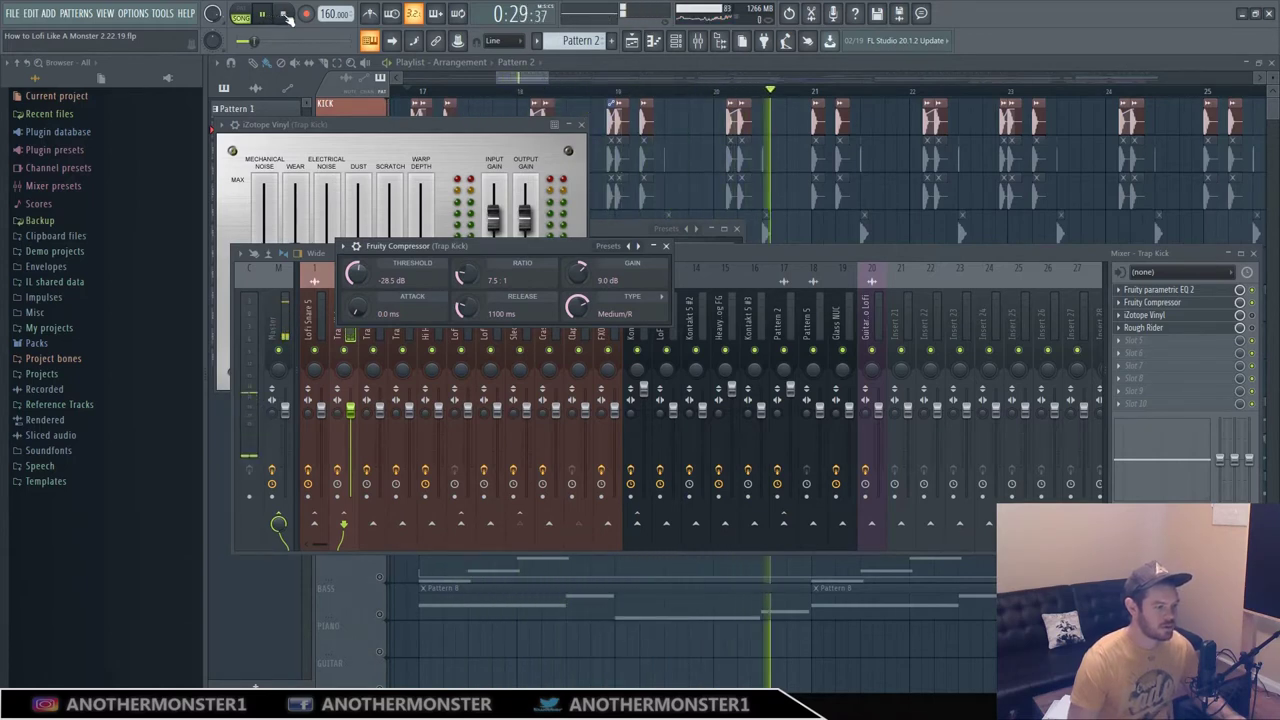
left_click(284, 14)
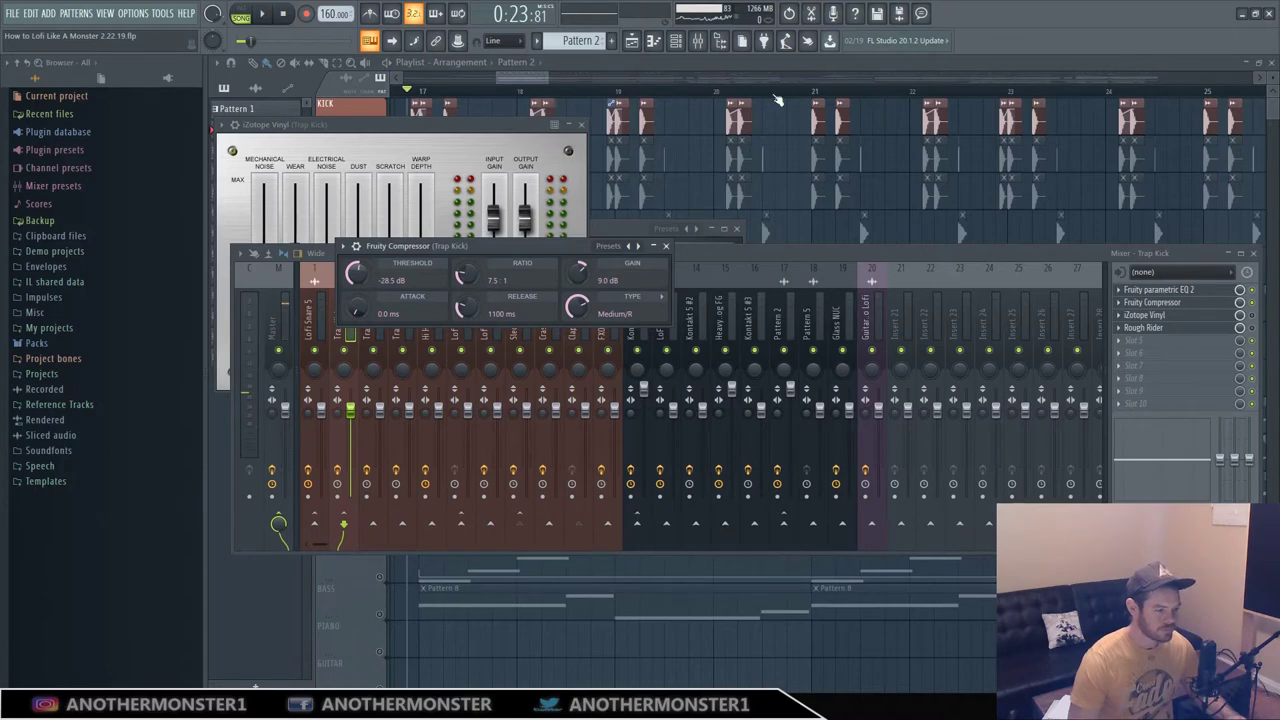
Enable iZotope Vinyl on the Trap Kick track, show its settings and audition the kick
left_click(1253, 316)
left_click(1157, 317)
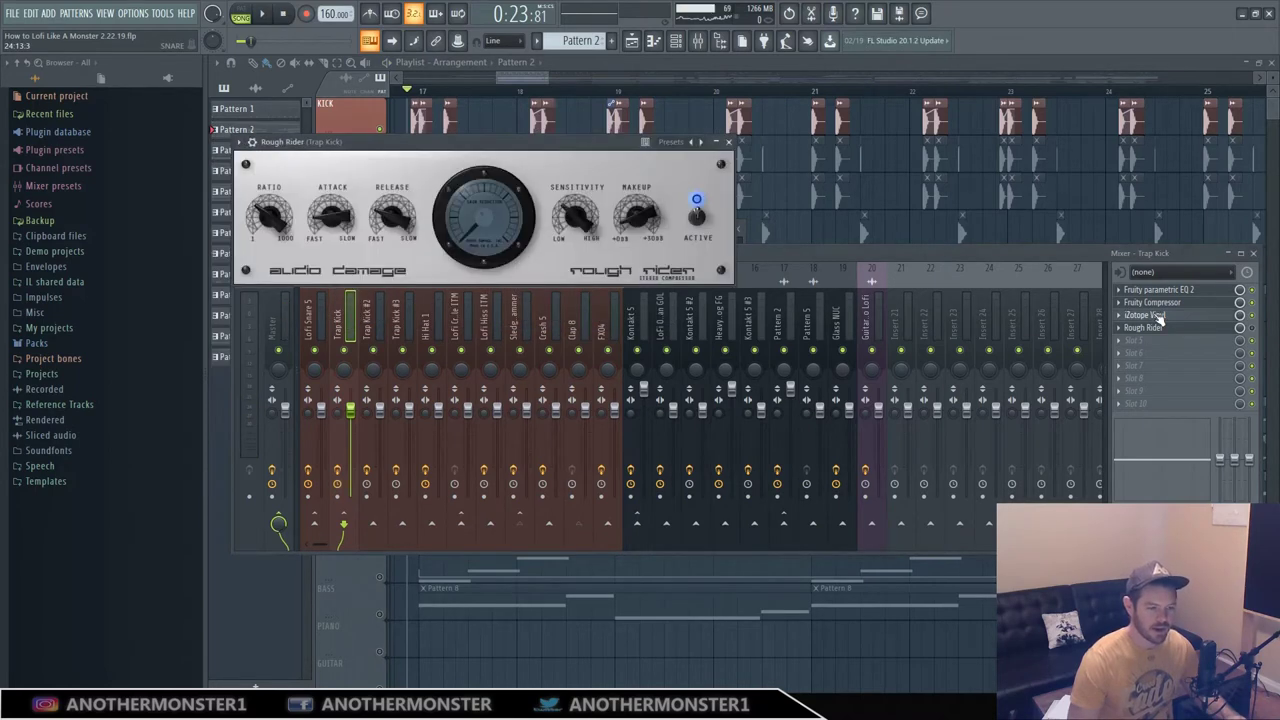
left_click(1160, 316)
key("space")
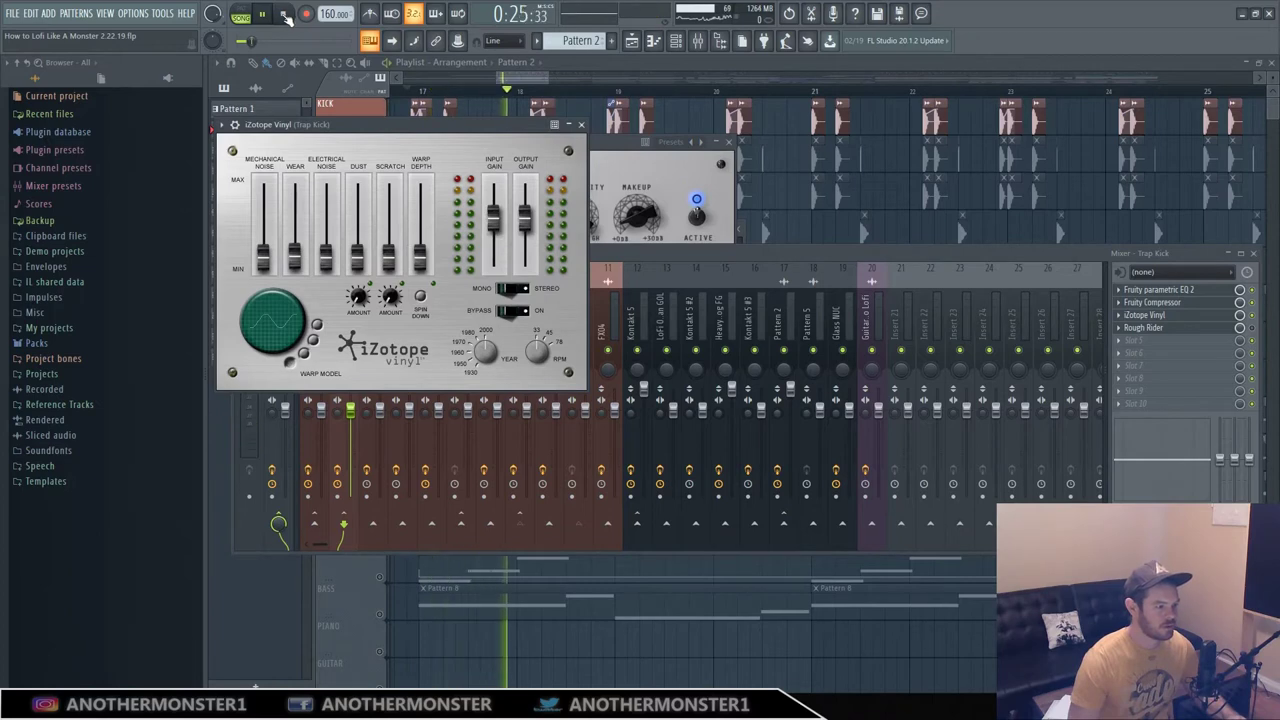
left_click(285, 15)
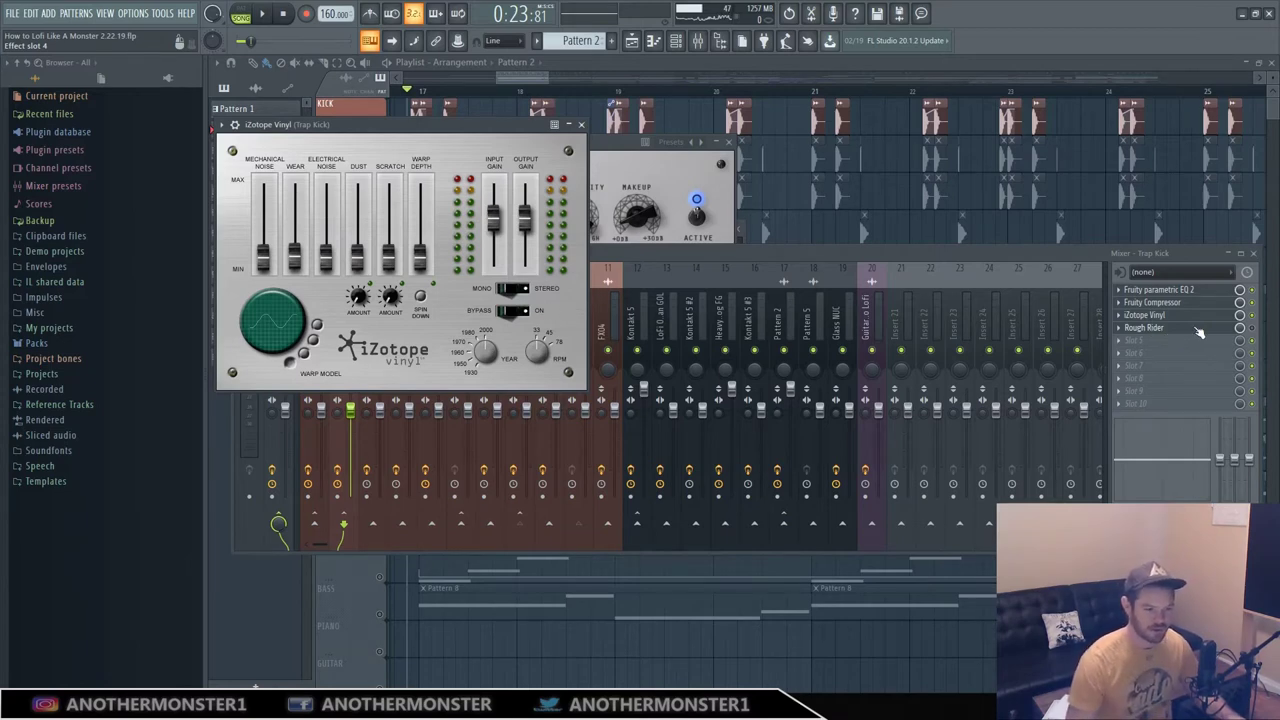
Enable Rough Rider on the Trap Kick track, show its compressor settings and play the kick section
left_click(1252, 329)
left_click(1182, 339)
left_click(1168, 333)
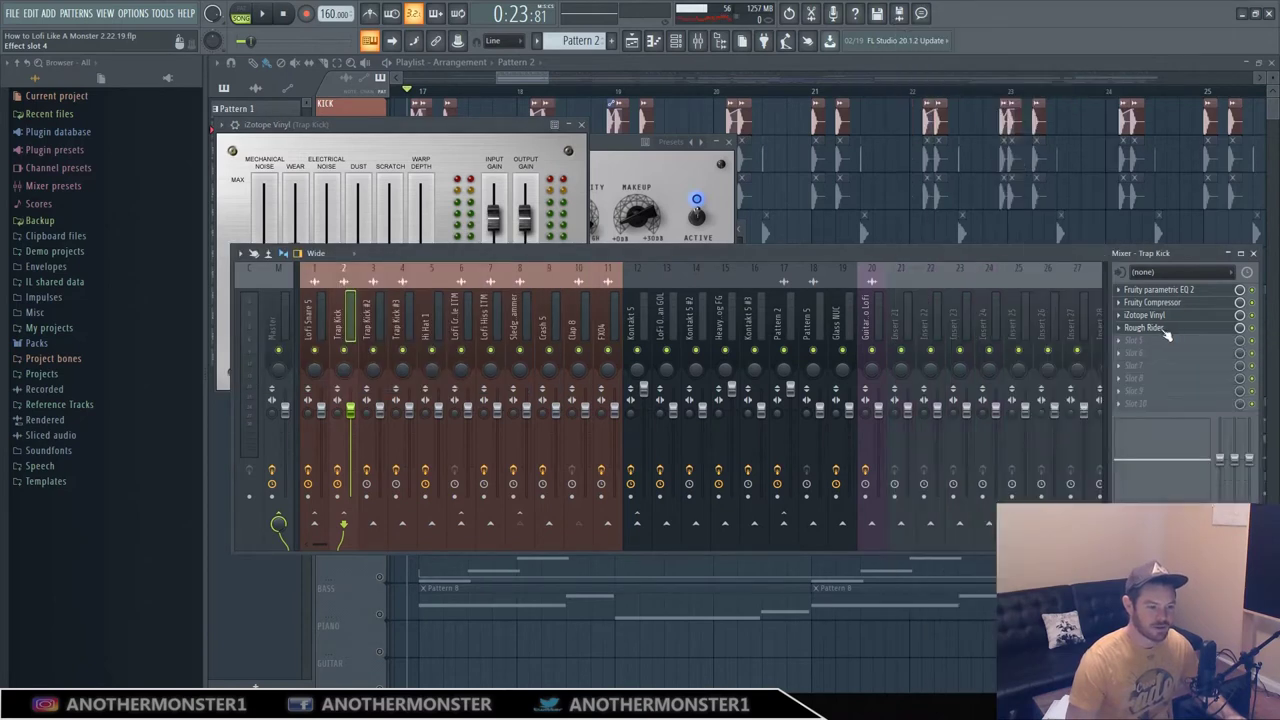
left_click(1161, 330)
left_click(1161, 330)
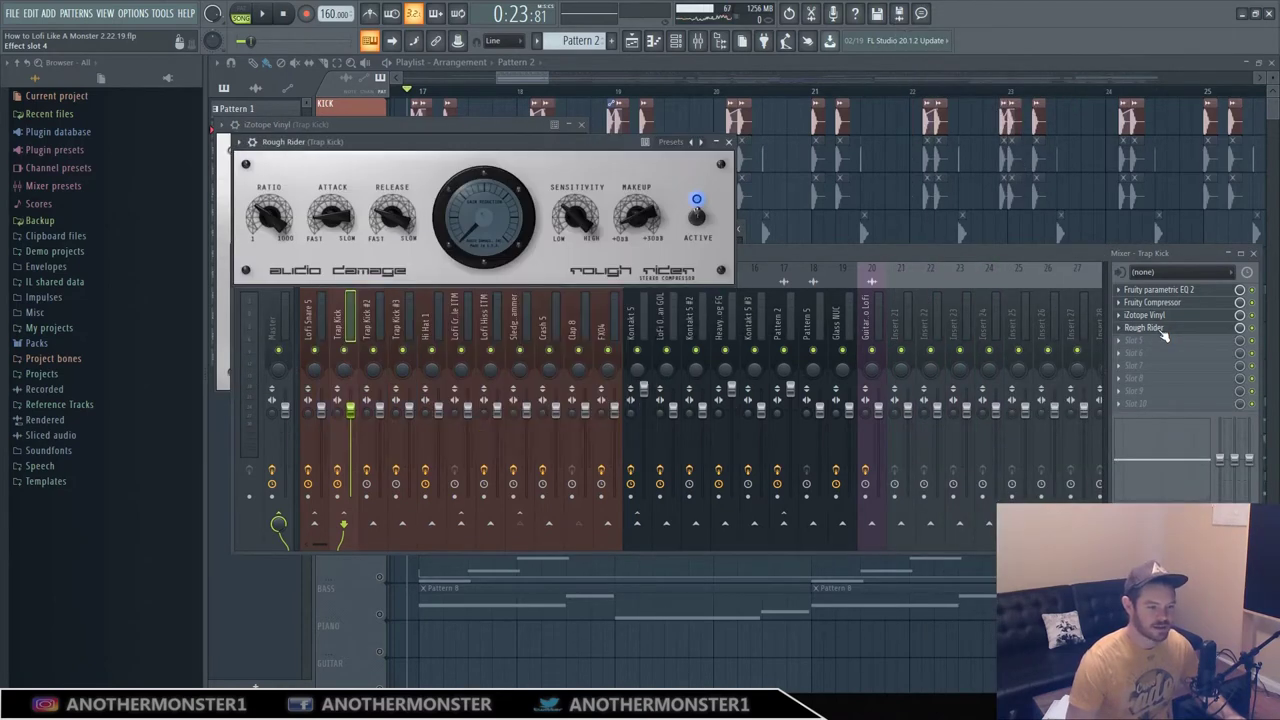
left_click_drag(398, 144, 405, 162)
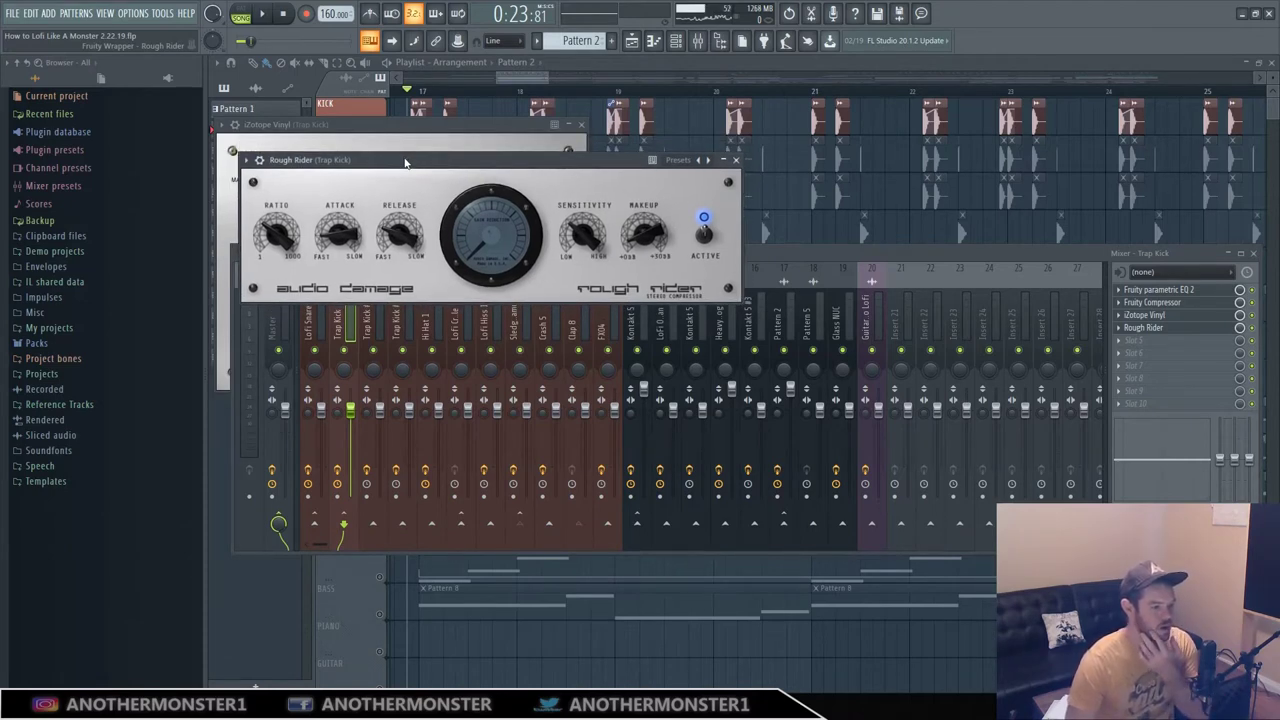
left_click_drag(411, 159, 411, 160)
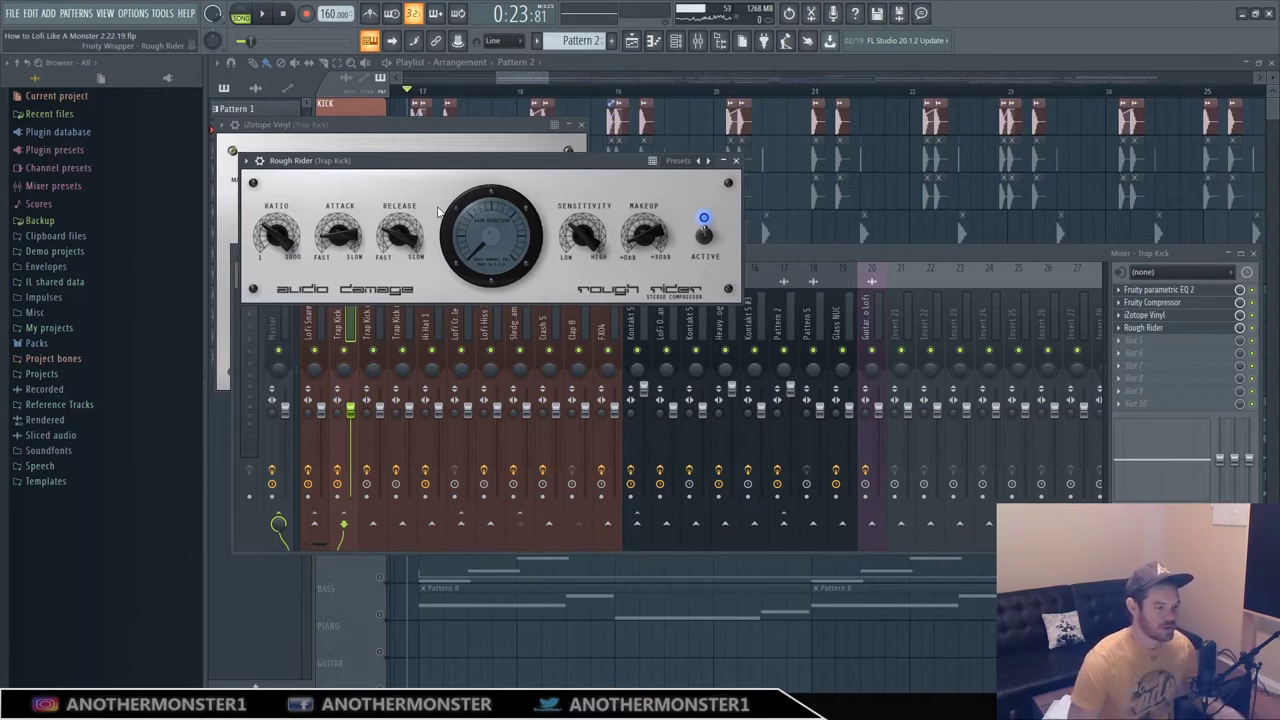
left_click(265, 14)
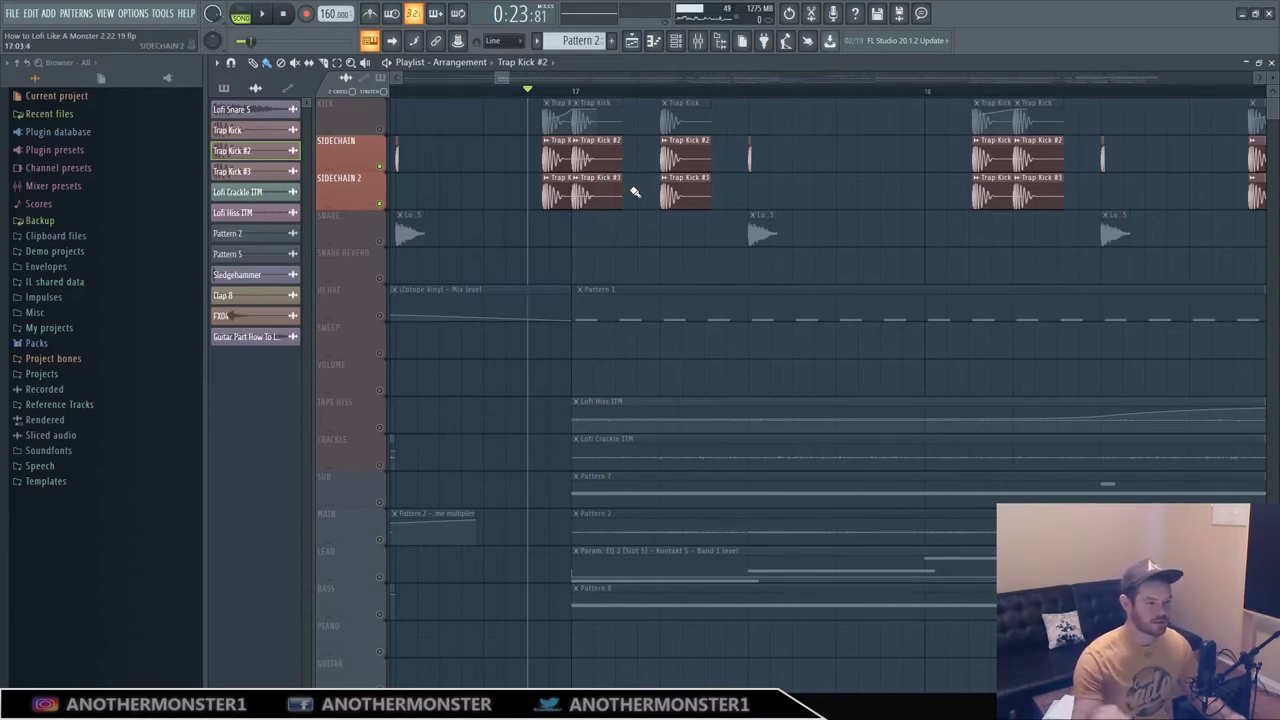
Show the Fruity peak controller settings on the Trap Kick #2 sidechain track in the mixer
left_click(699, 41)
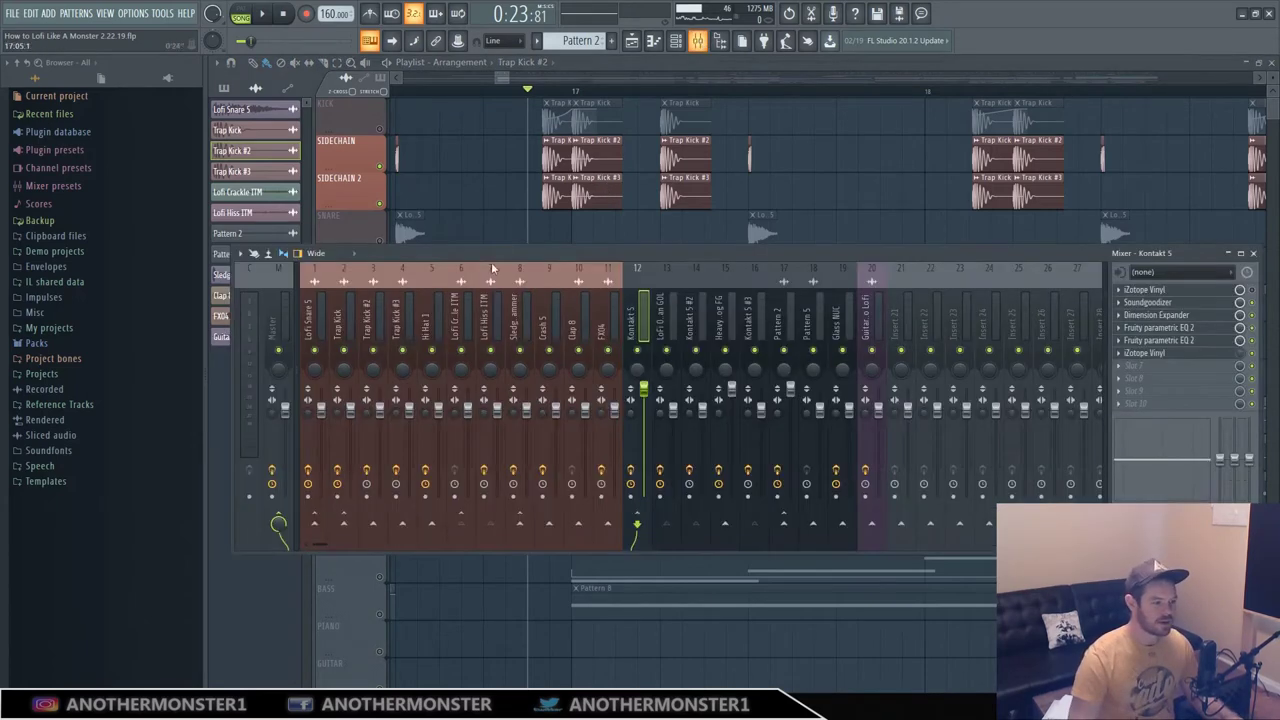
left_click(409, 321)
left_click(367, 329)
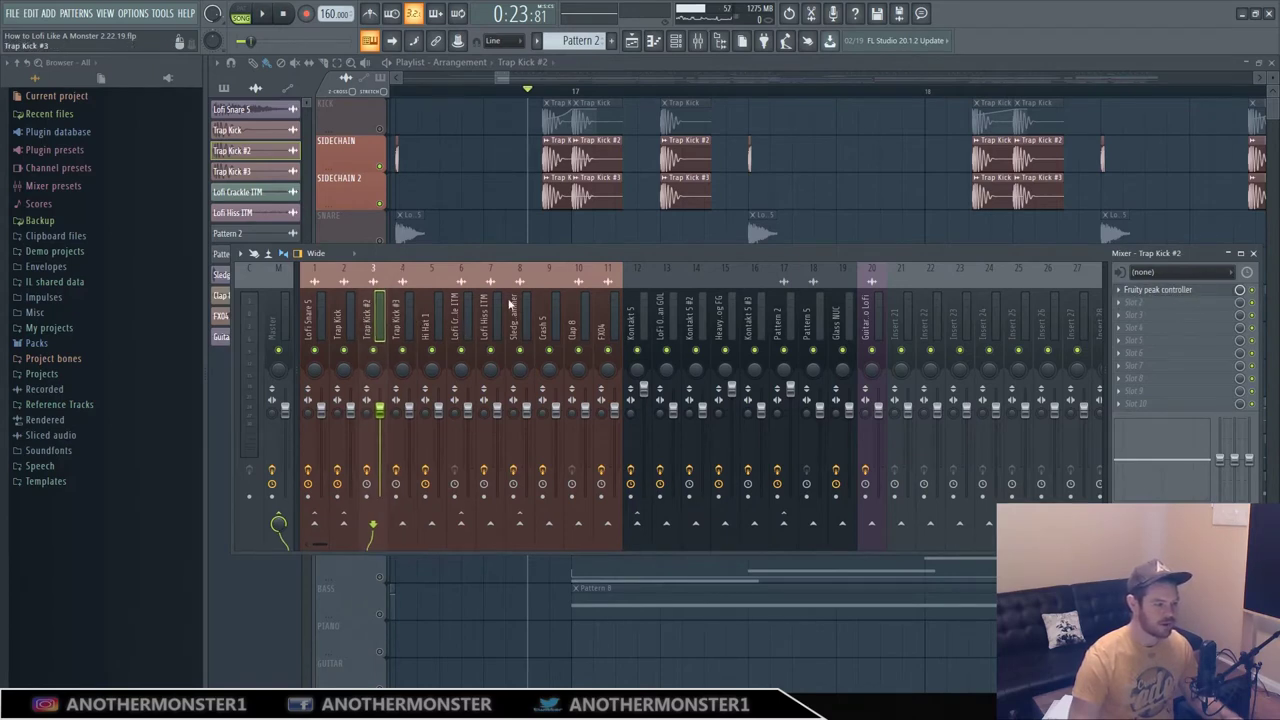
left_click(1176, 290)
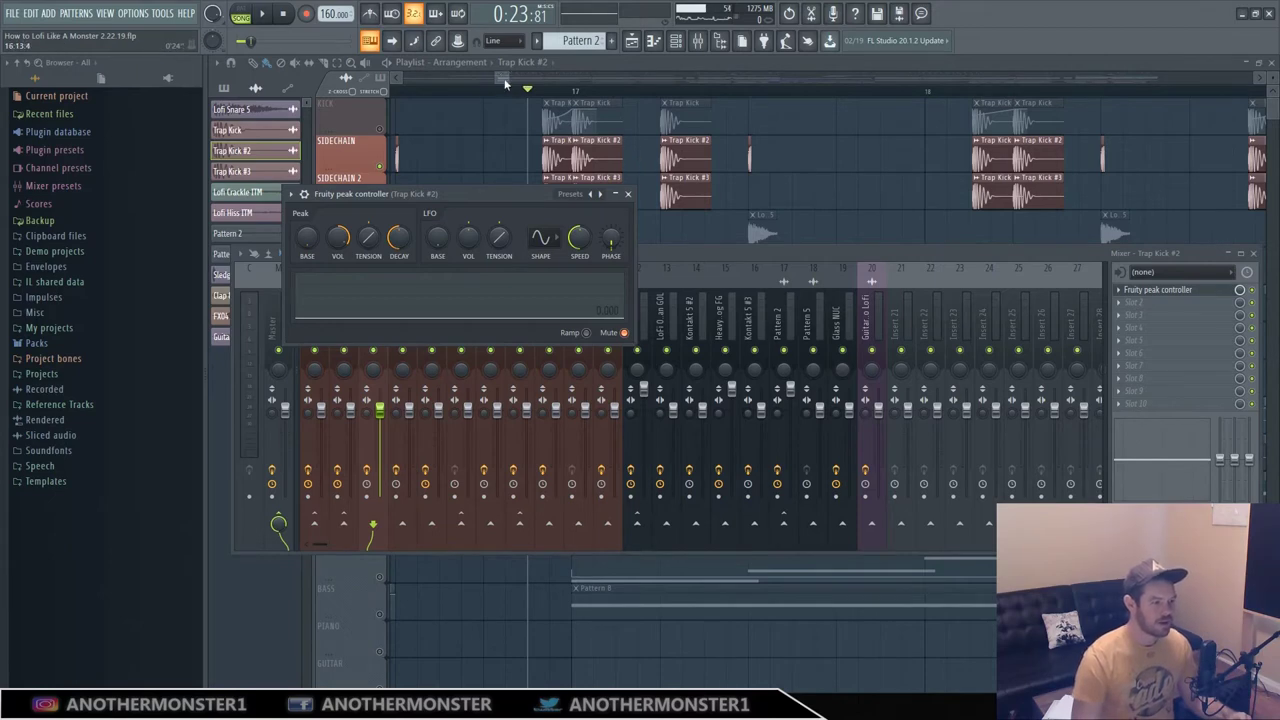
left_click(662, 255)
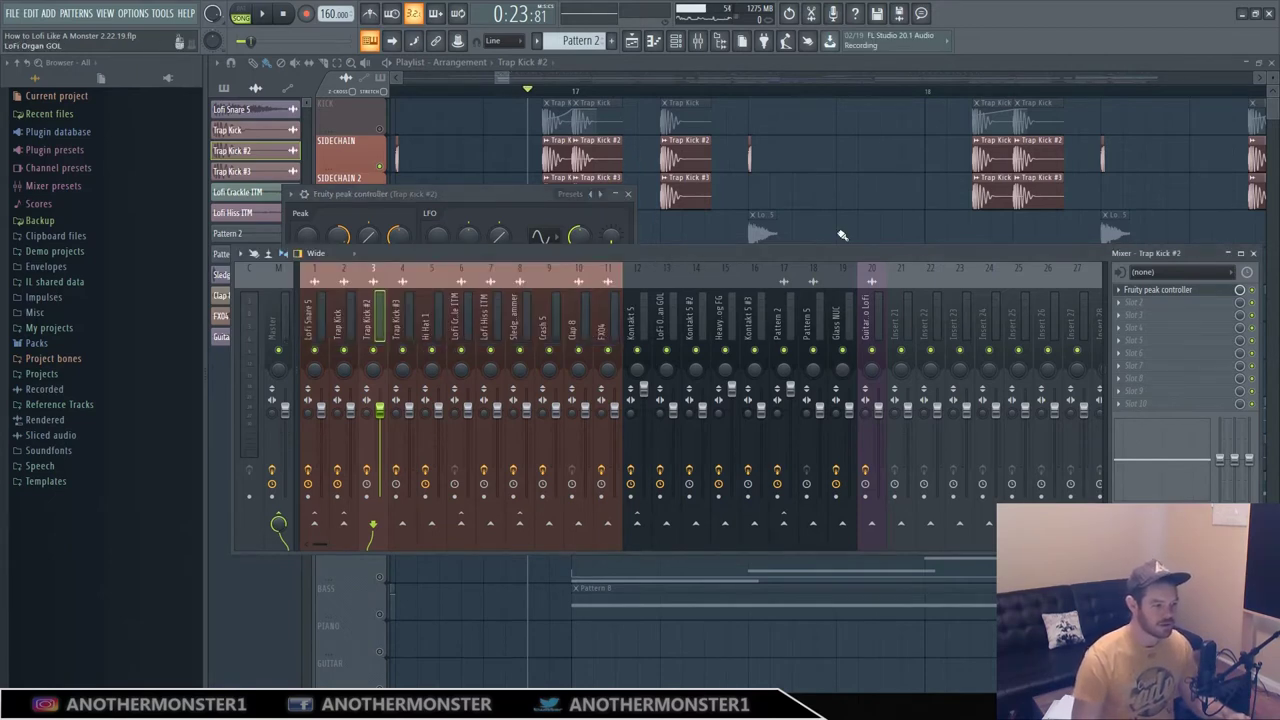
Review the Heavy Moog FG volume fader's controller link, including the internal controller and mapping formula choices, and close the settings without changes
left_click(730, 325)
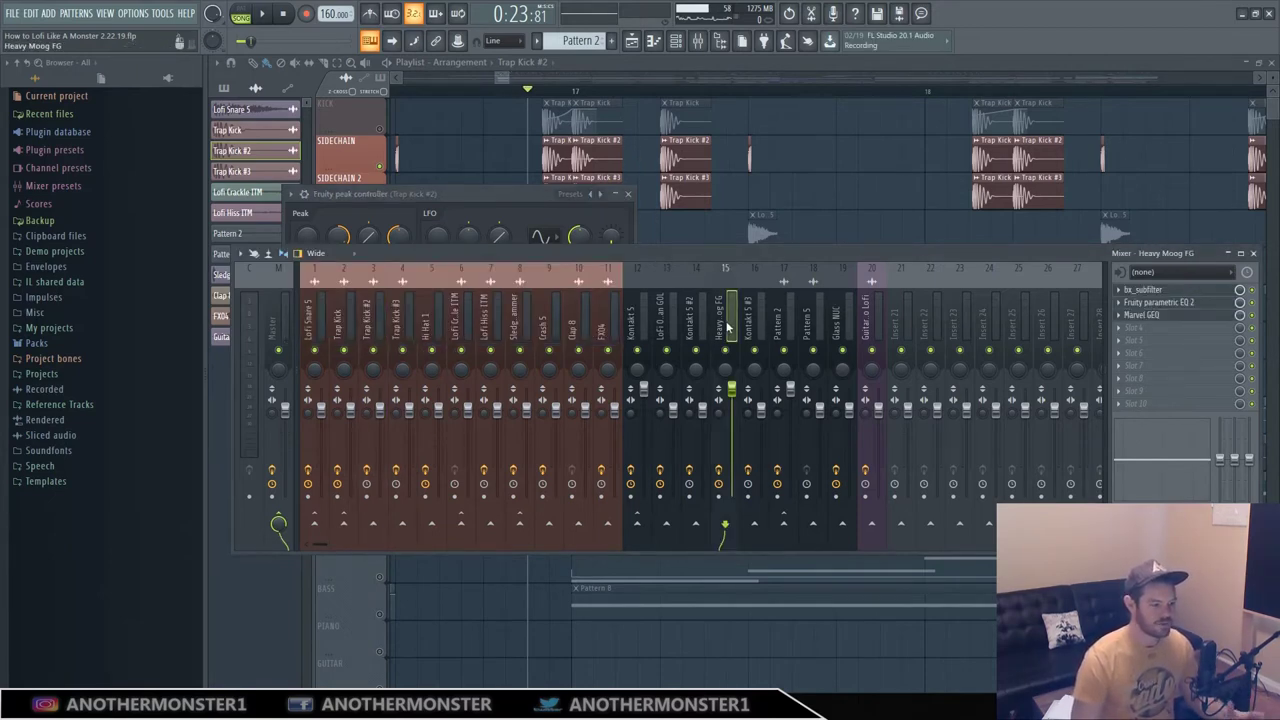
right_click(732, 395)
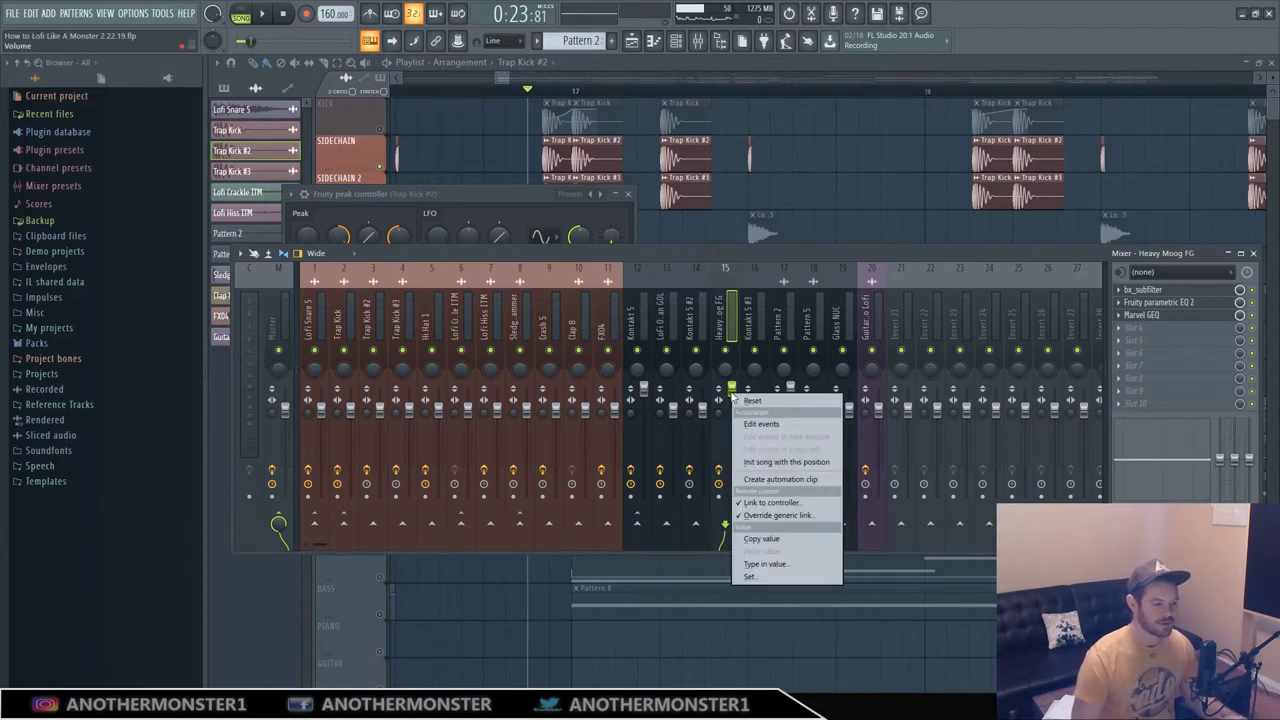
left_click(760, 503)
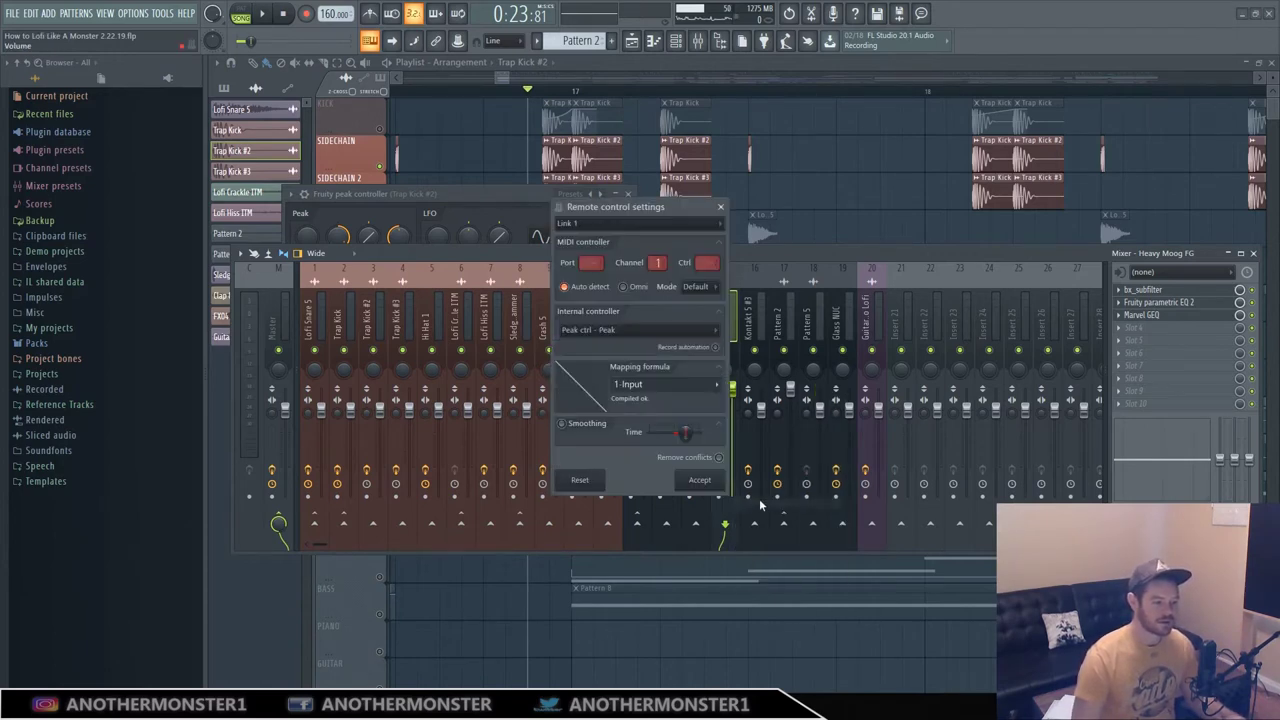
left_click(650, 331)
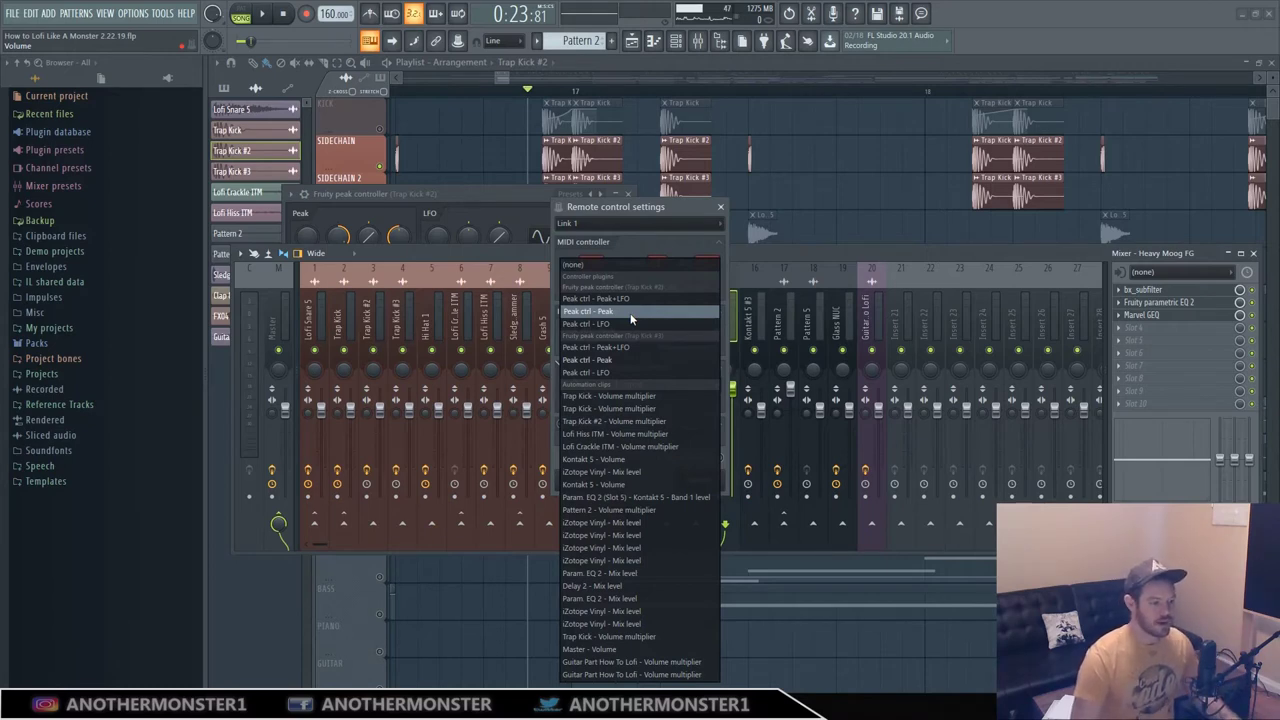
left_click(758, 256)
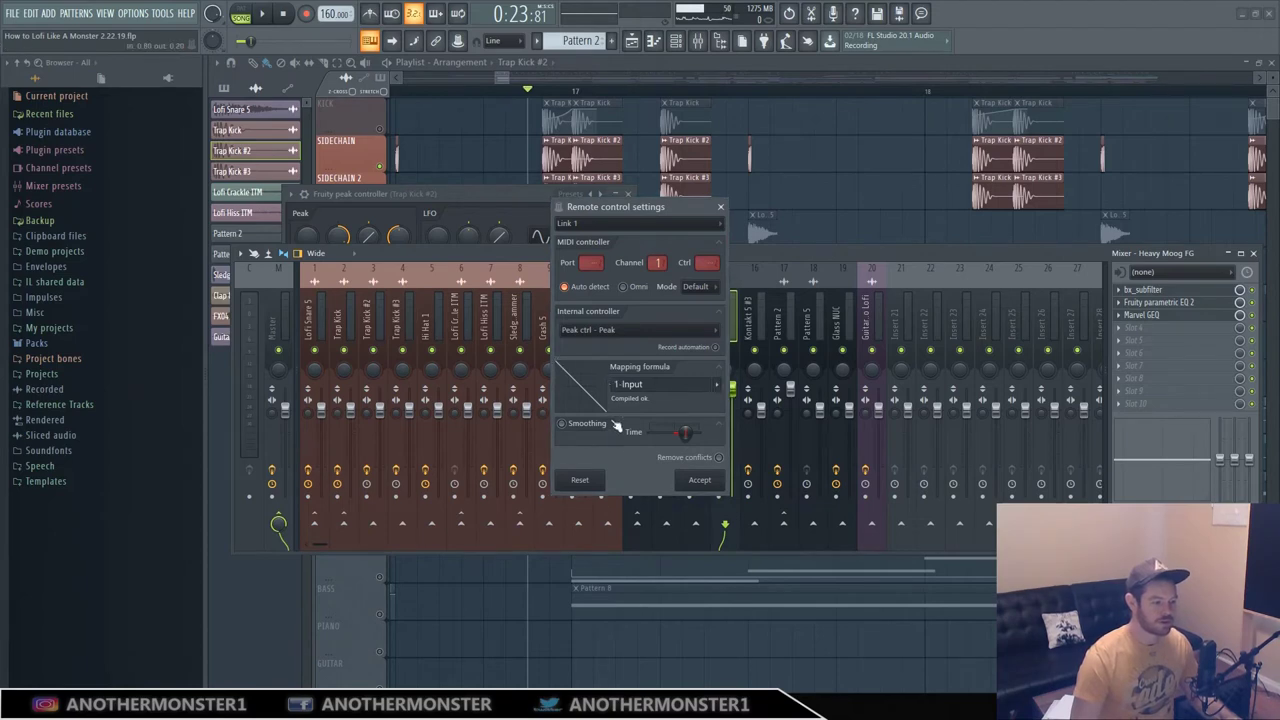
left_click(720, 386)
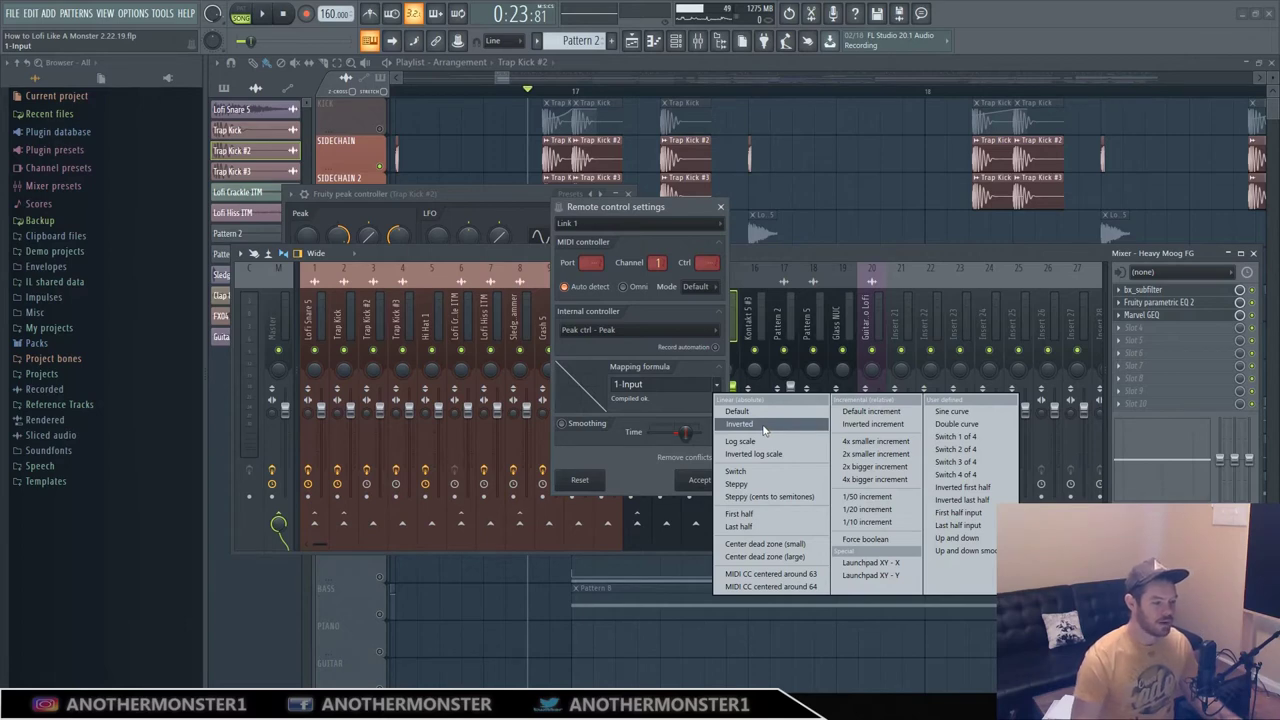
left_click(760, 257)
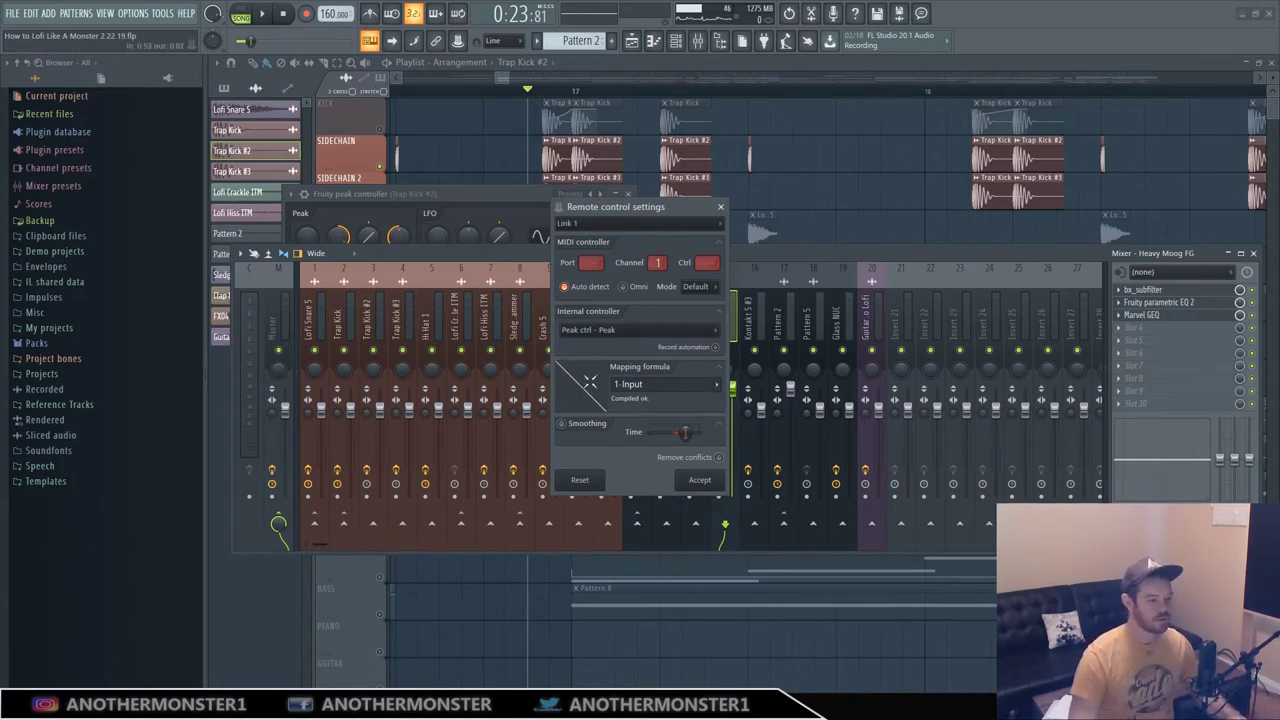
left_click(720, 207)
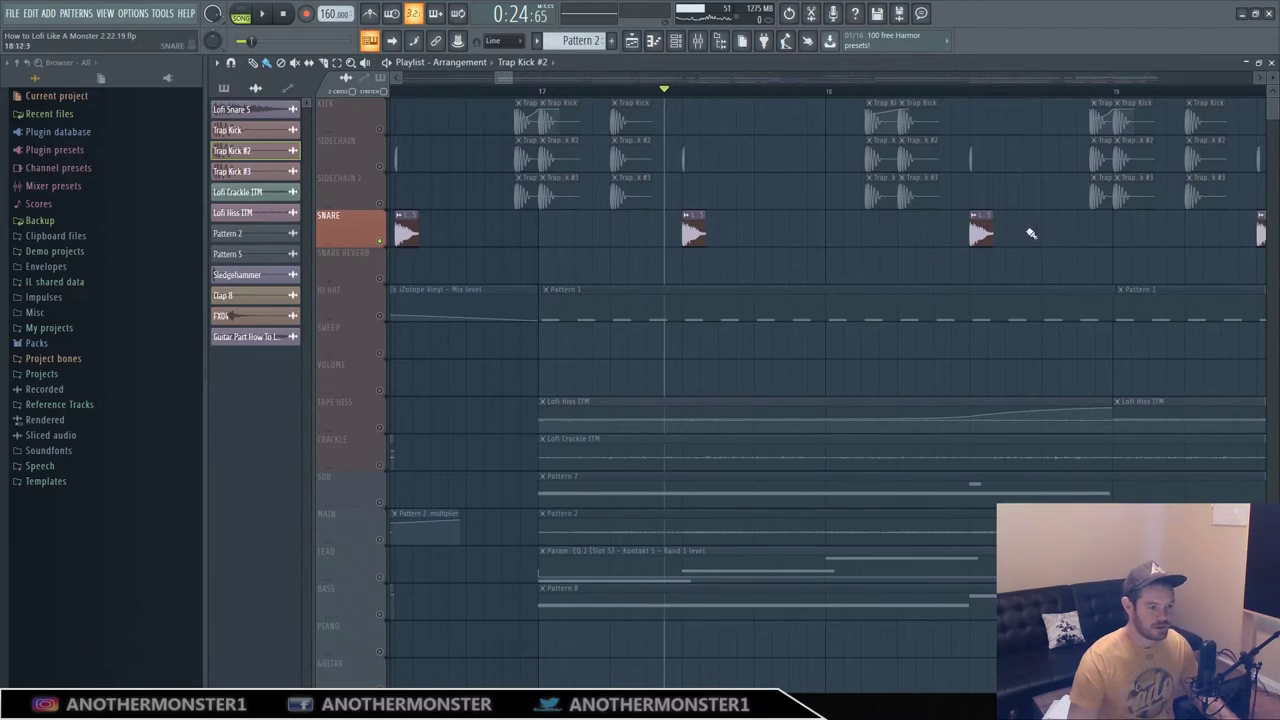
Play the soloed snare clips and show the iZotope Vinyl settings on the Lofi Snare 5 mixer track
left_click(264, 14)
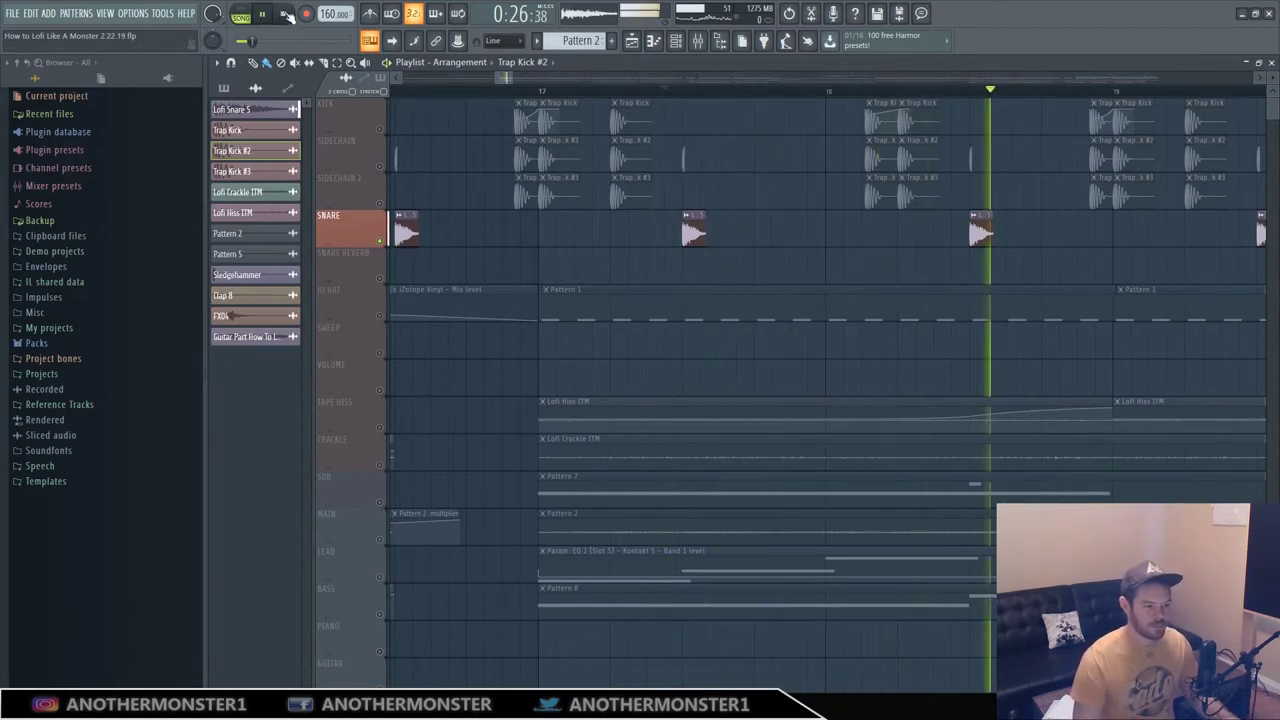
left_click(286, 14)
left_click(707, 46)
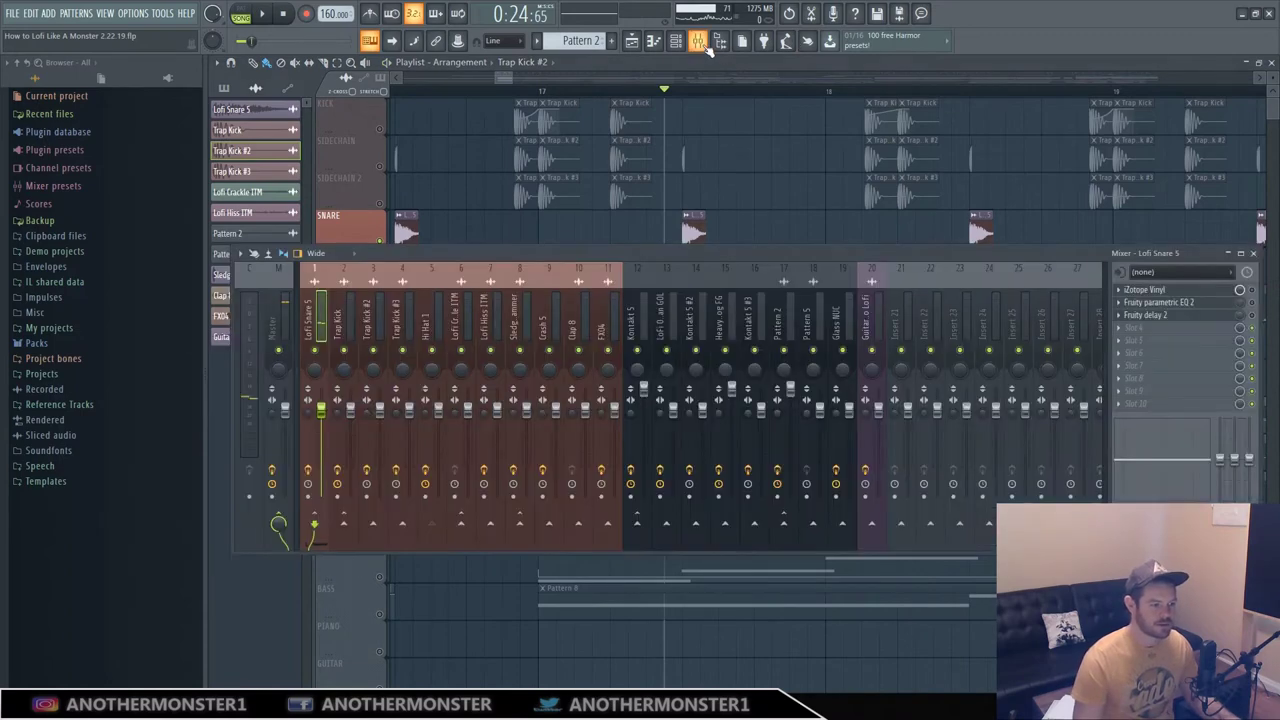
left_click(1200, 301)
left_click(1190, 290)
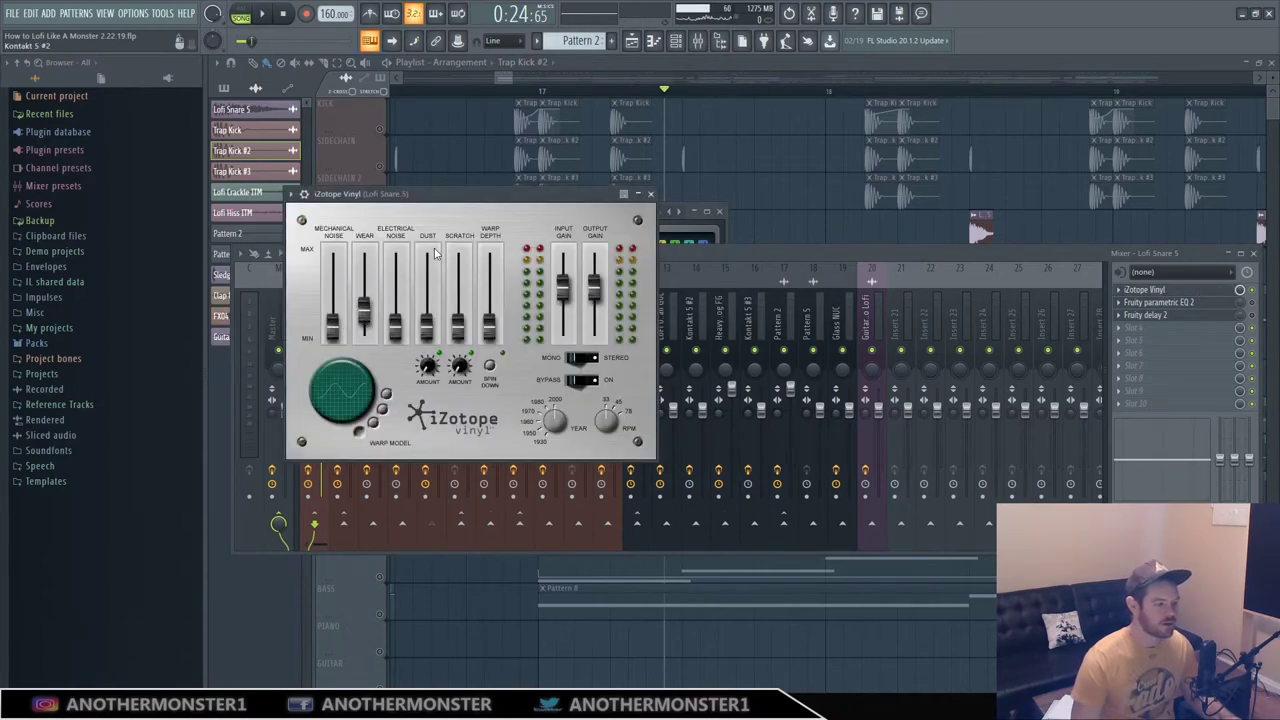
left_click(284, 14)
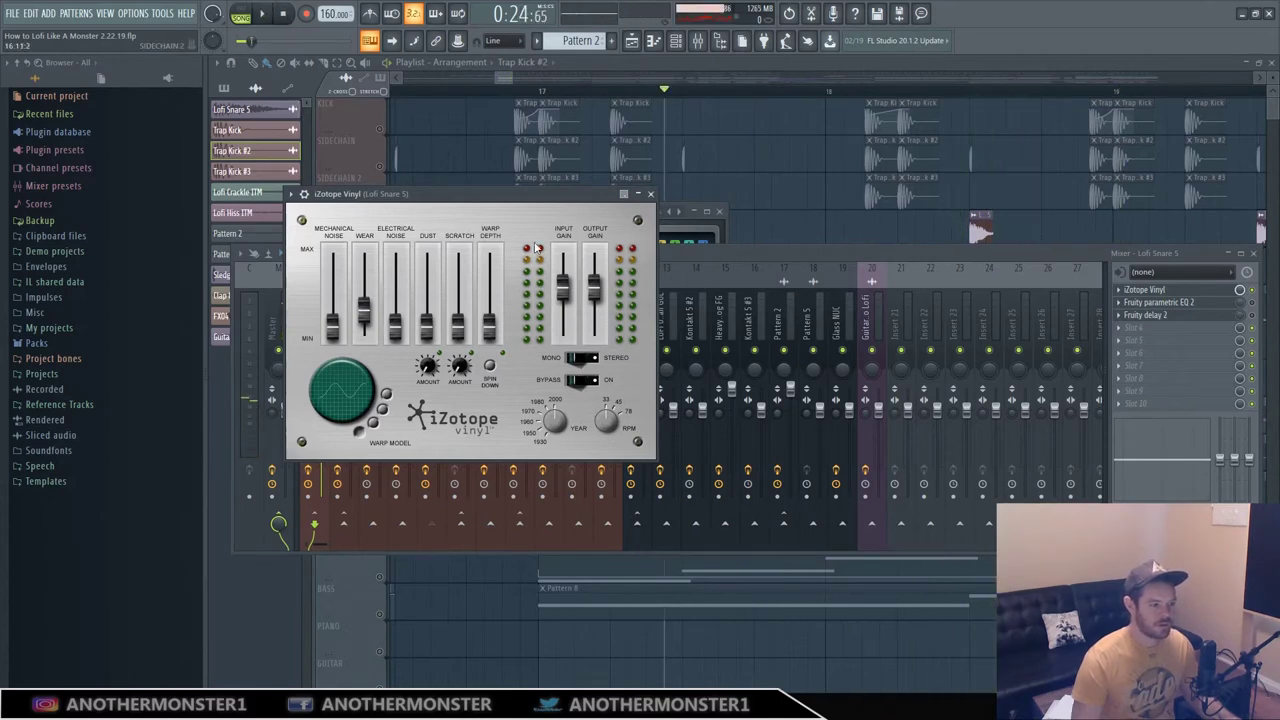
Enable the Fruity parametric EQ 2 on the Lofi Snare 5 track and open the settings of Fruity delay 2 and the EQ
left_click(1259, 308)
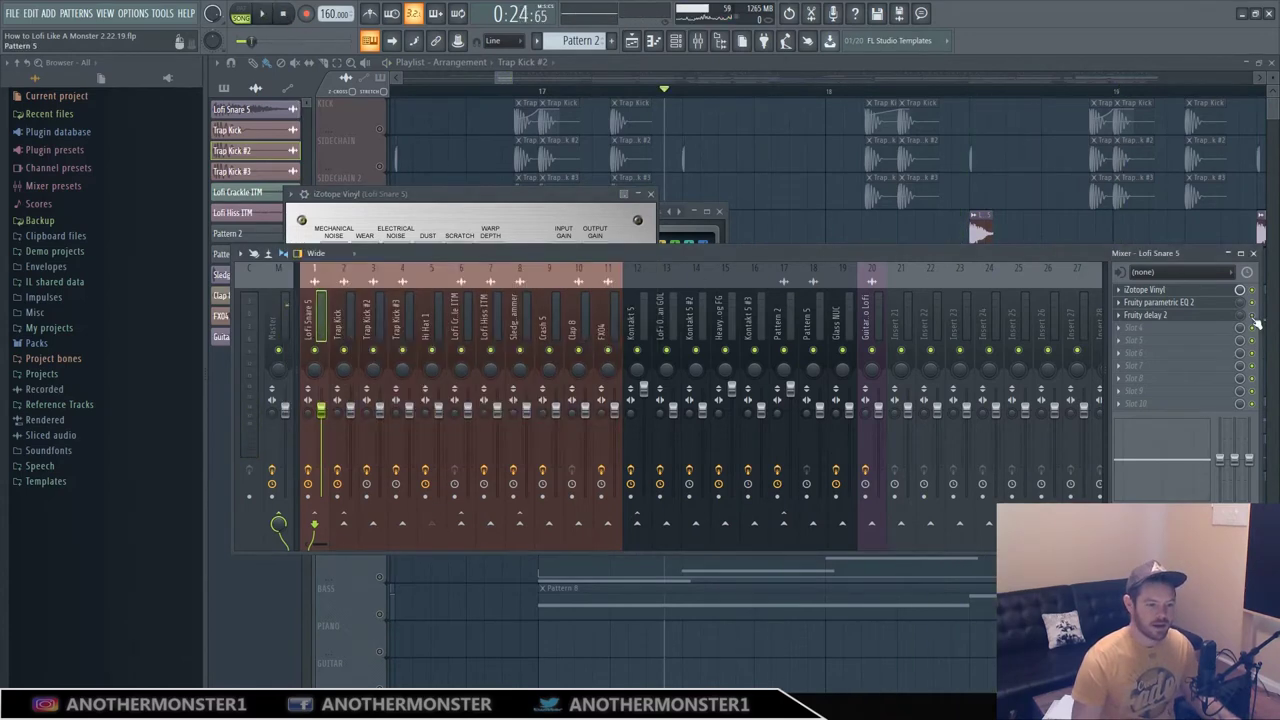
left_click(1168, 314)
left_click(1165, 303)
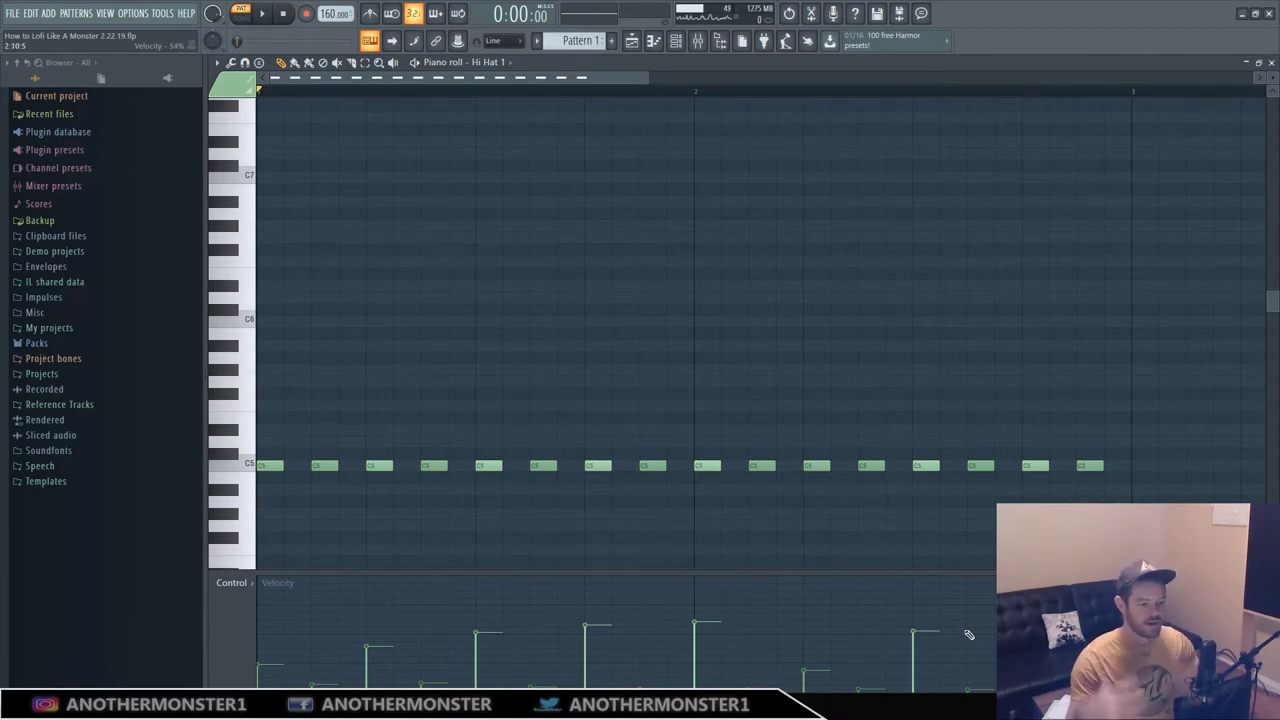
Play the Hi Hat 1 pattern briefly in the piano roll with its note velocities shown
left_click(266, 14)
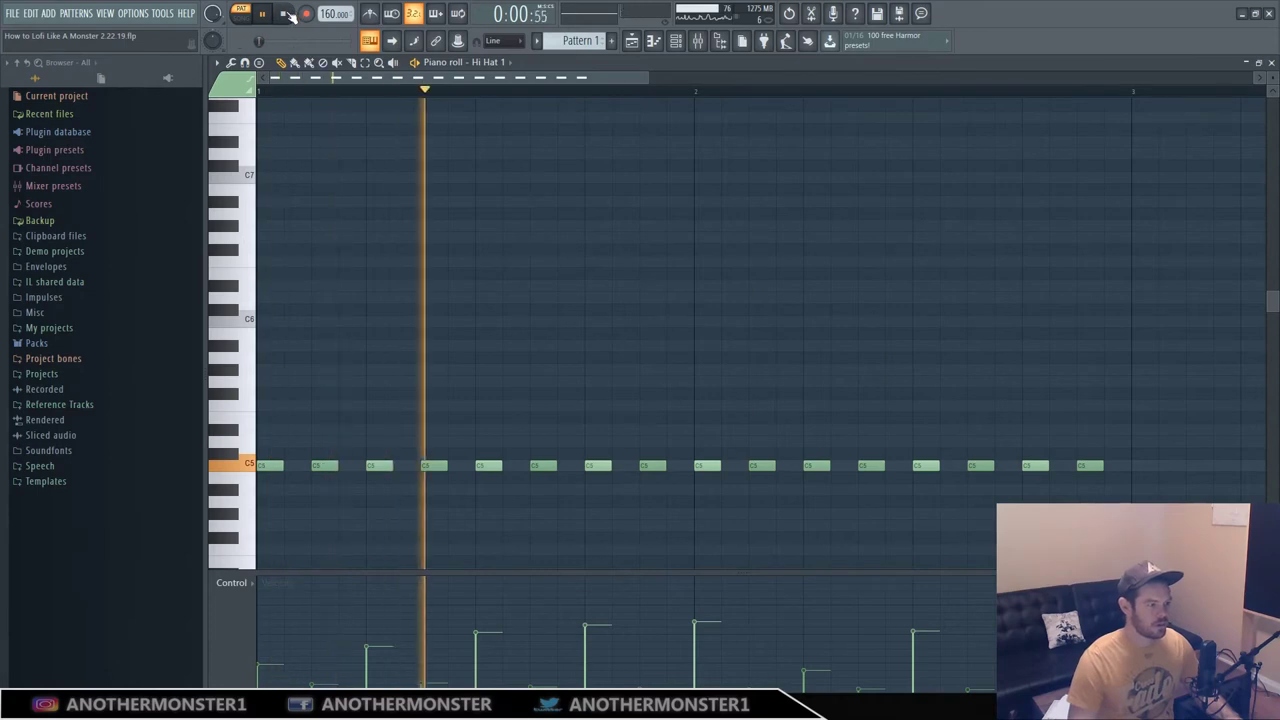
left_click(285, 14)
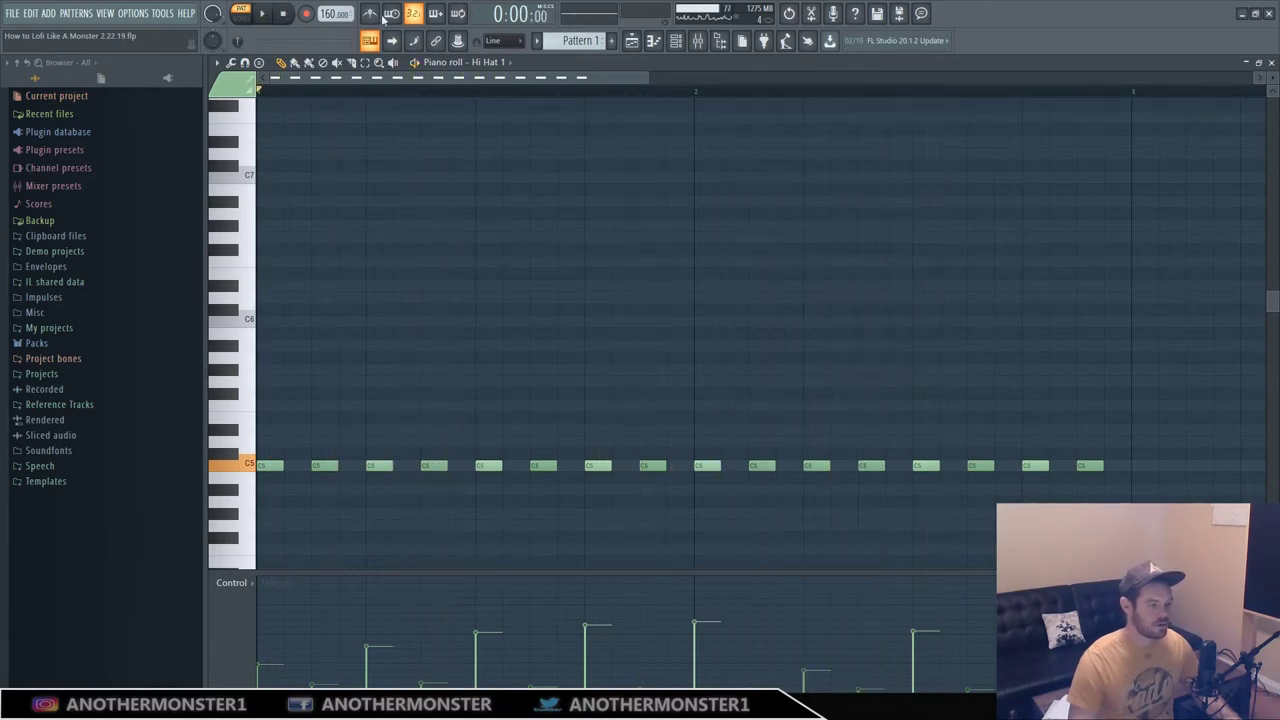
Show the playlist arrangement around bar 17 and save the project
left_click(631, 42)
left_click_drag(493, 80, 488, 308)
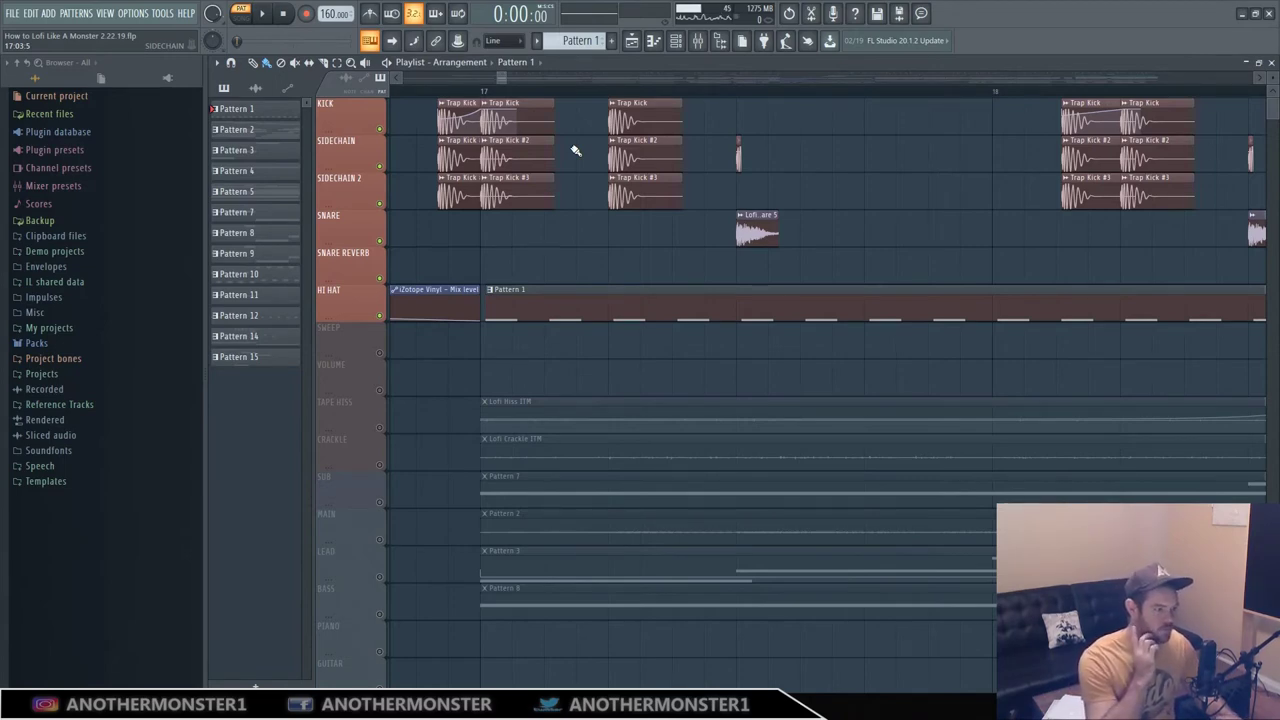
key("ctrl+s")
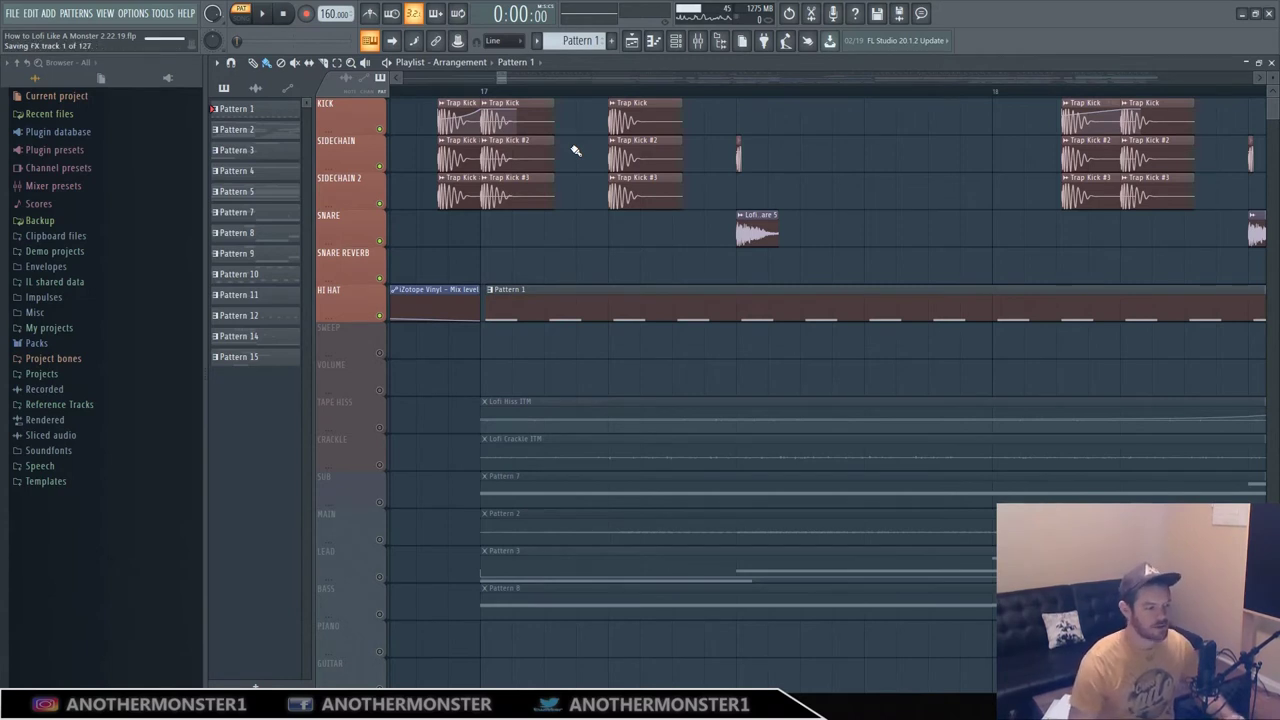
Play the kick, sidechain, snare and hi-hat tracks together from just before bar 17
left_click(421, 88)
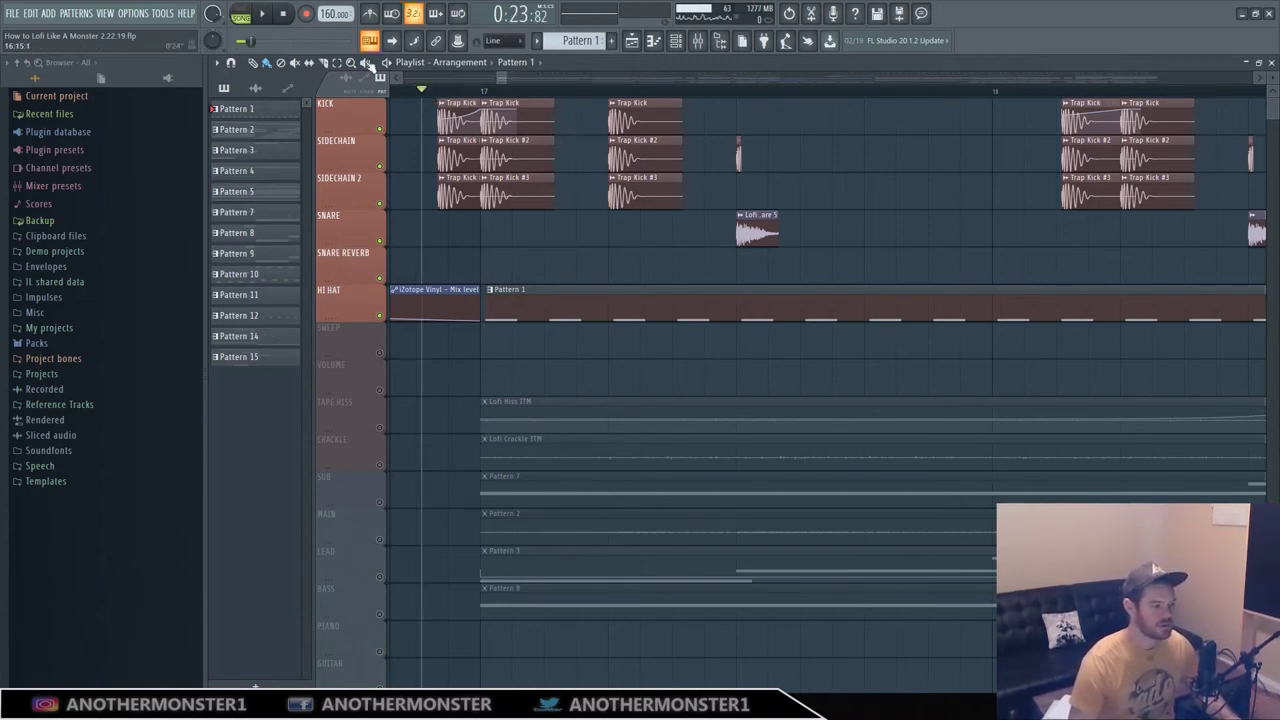
left_click(264, 16)
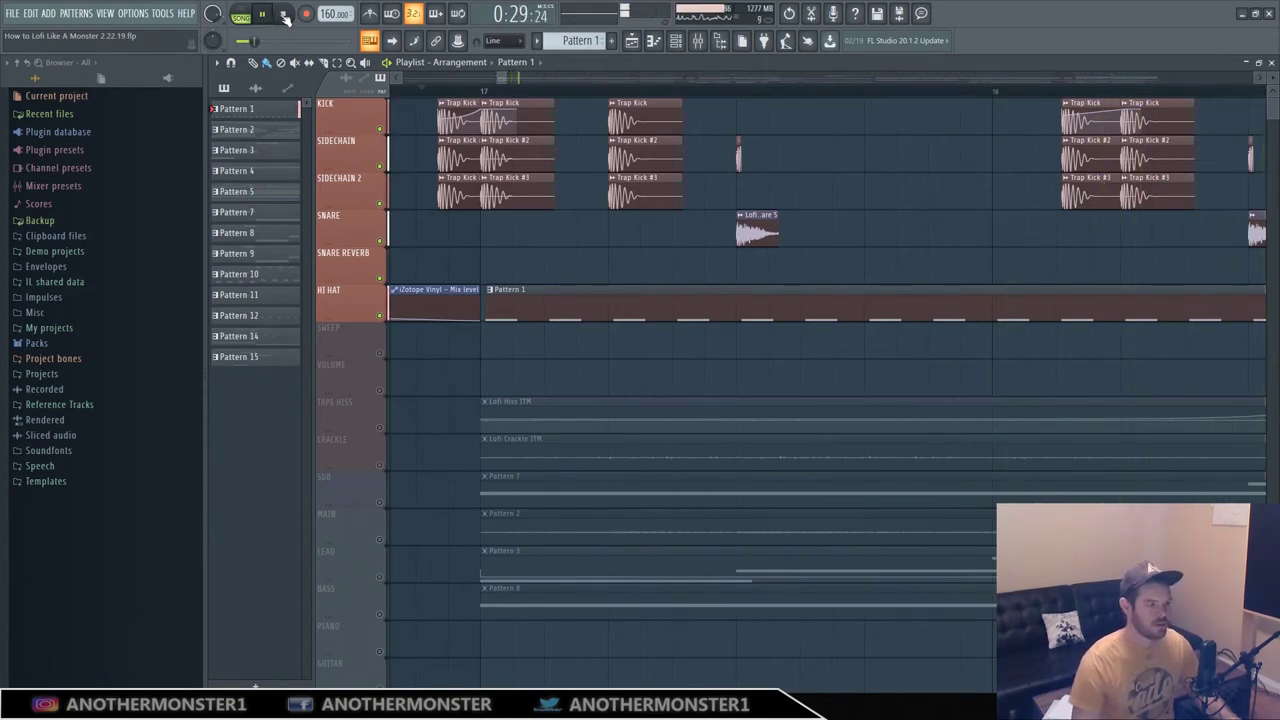
left_click(285, 16)
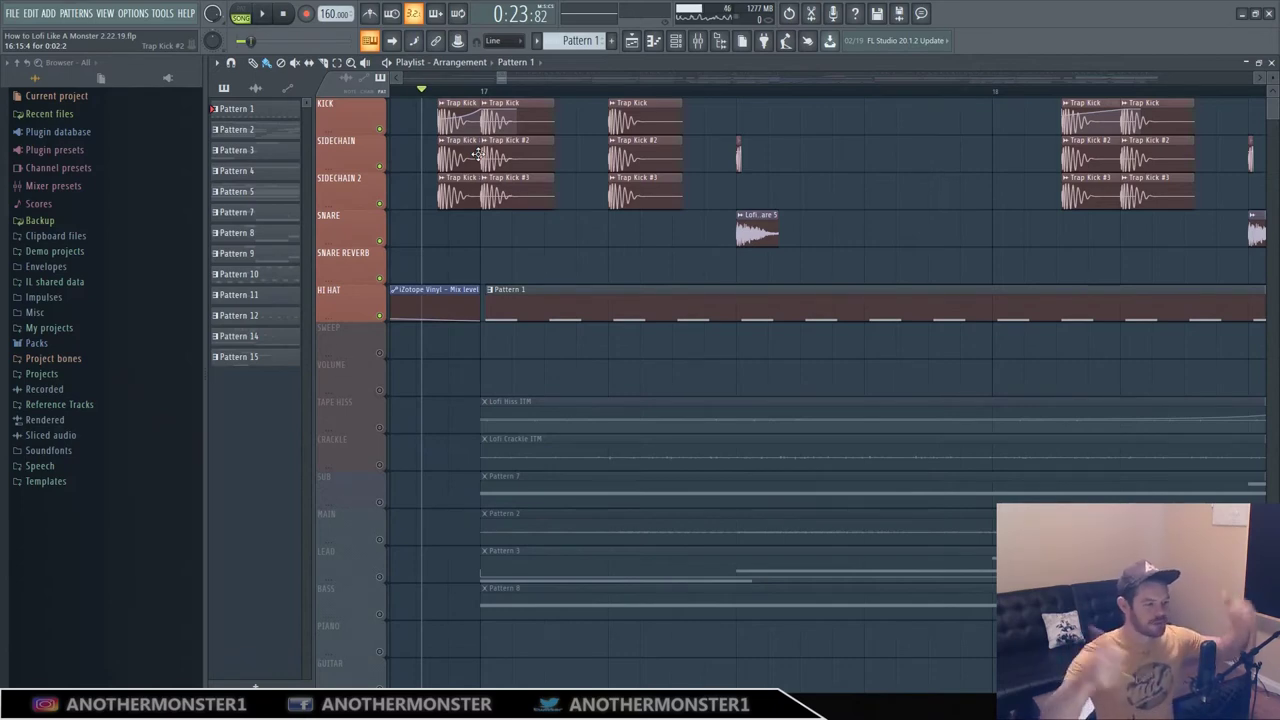
Compare the mixer effects of the Lofi Snare 5 and Hi Hat 1 tracks
left_click(697, 40)
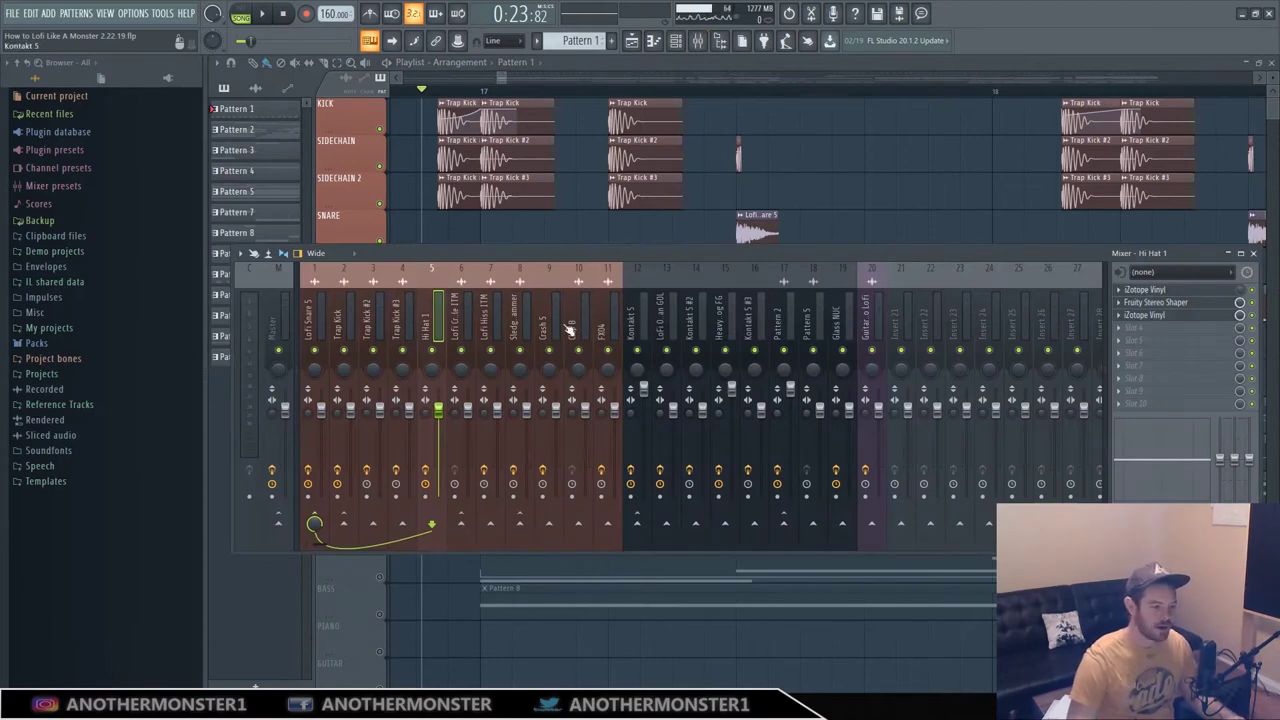
left_click(312, 322)
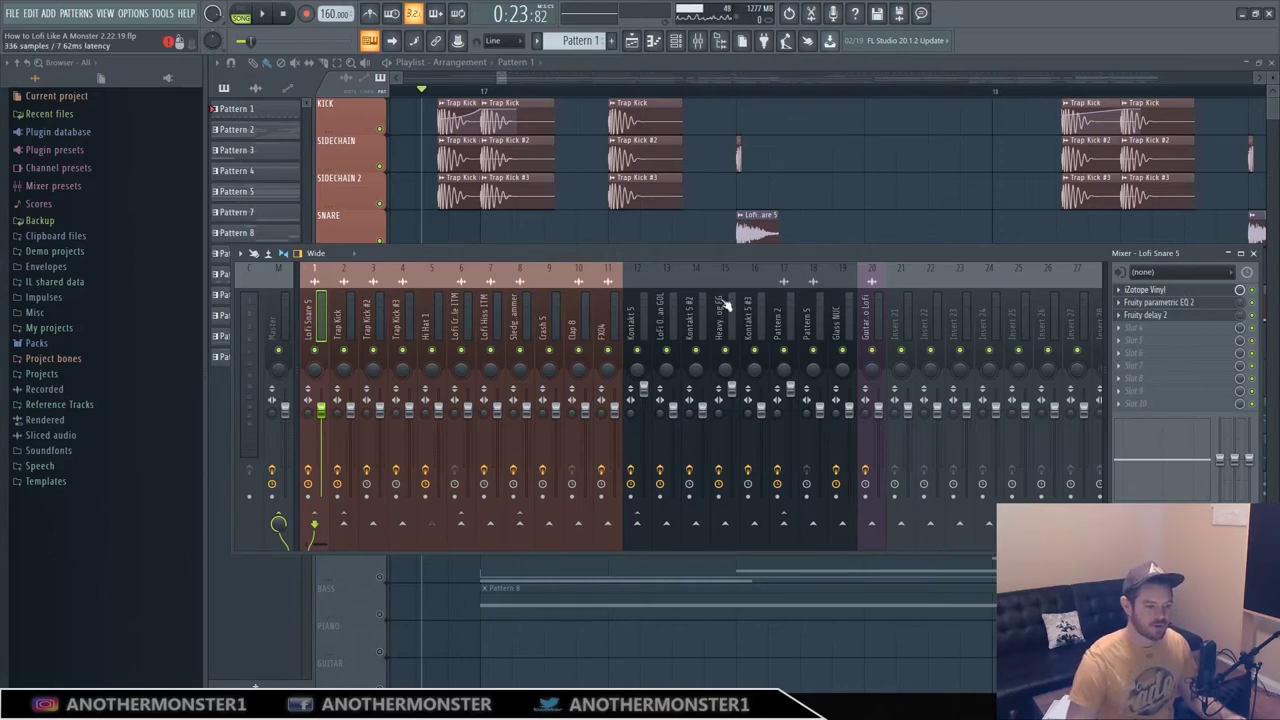
left_click(425, 325)
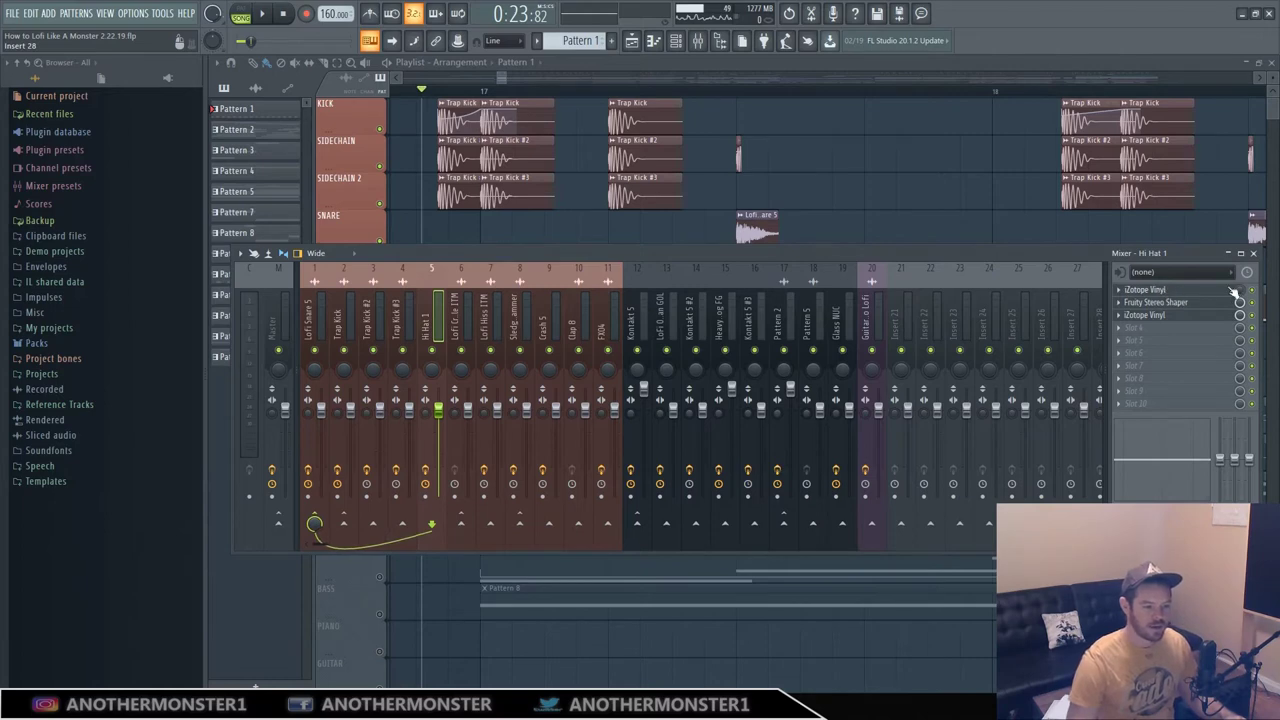
Play the hi-hat build-up from about bar 12 and show the Hi Hat 1 track's Fruity Stereo Shaper and iZotope Vinyl settings
mouse_move(511, 78)
left_mouse_down()
mouse_move(537, 78)
mouse_move(488, 79)
left_mouse_up()
left_click(527, 91)
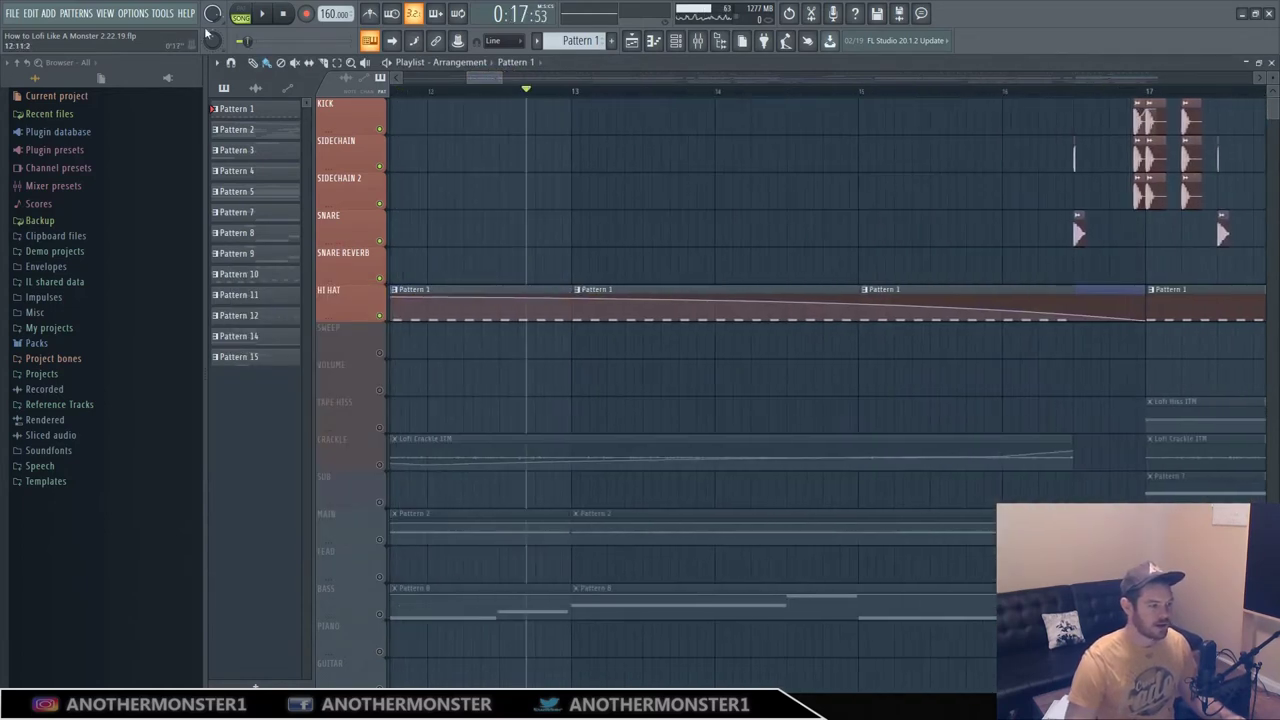
key("space")
key("F9")
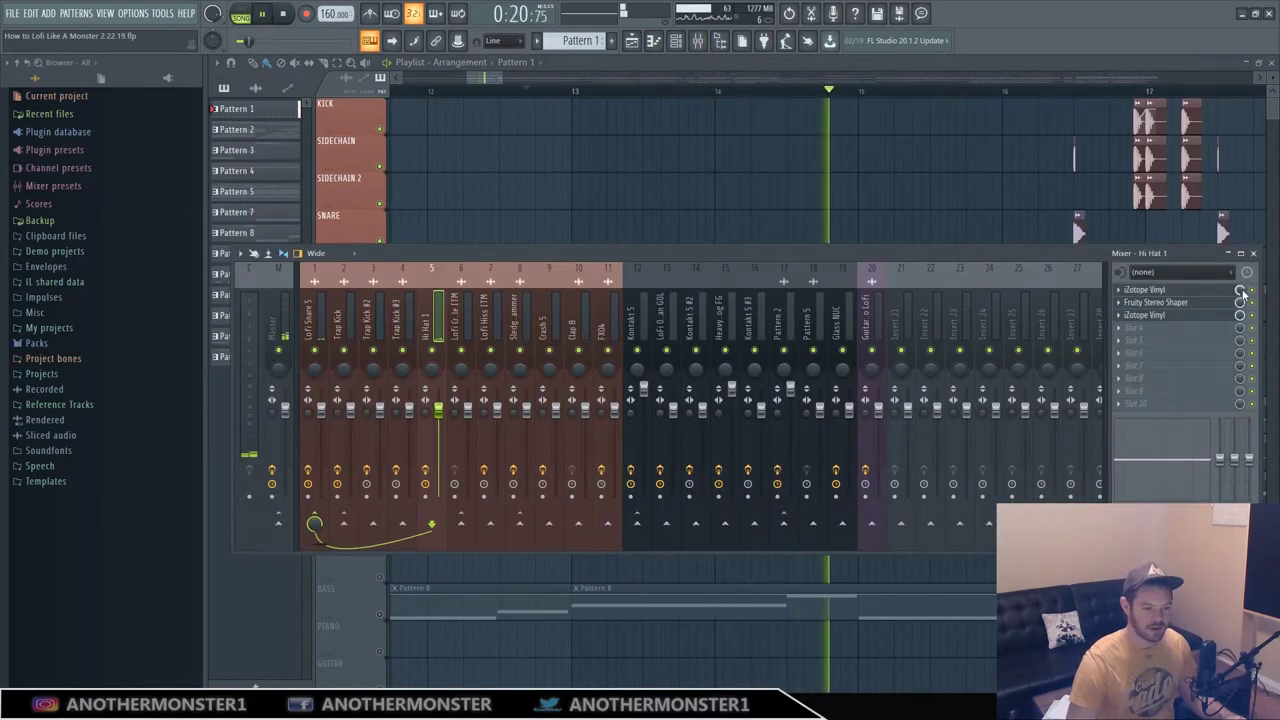
left_click(1188, 301)
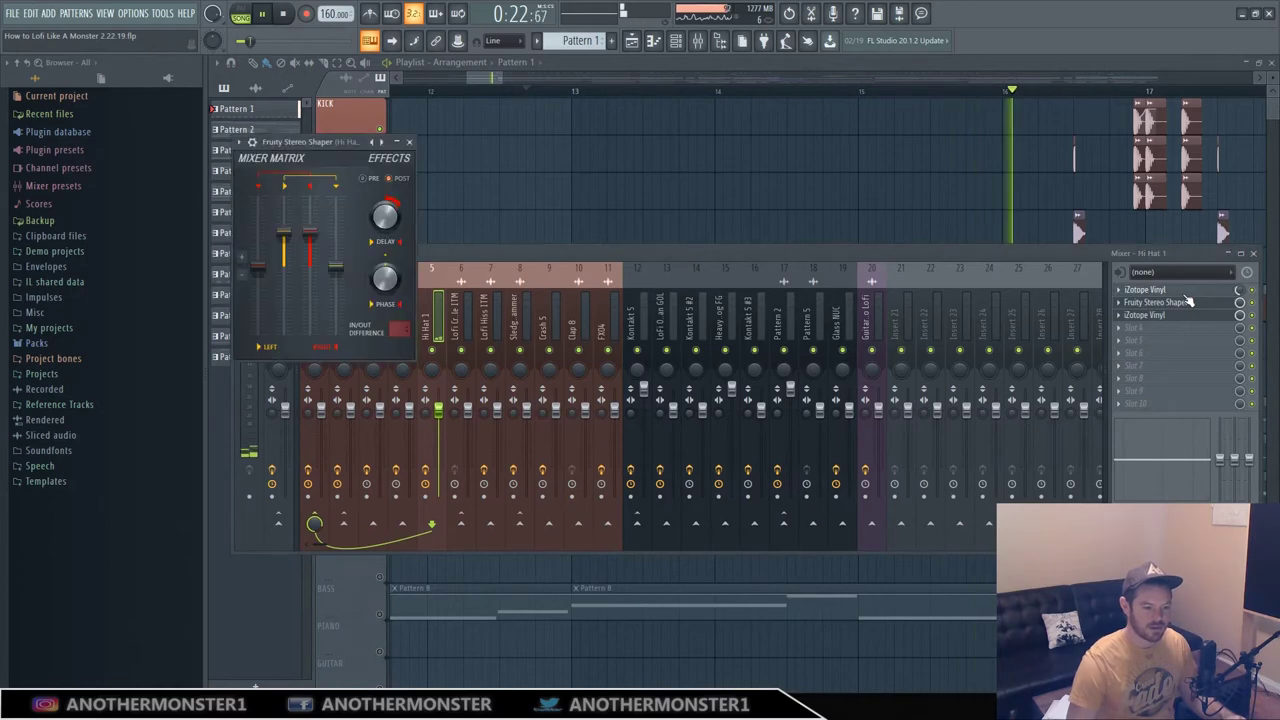
left_click(1186, 314)
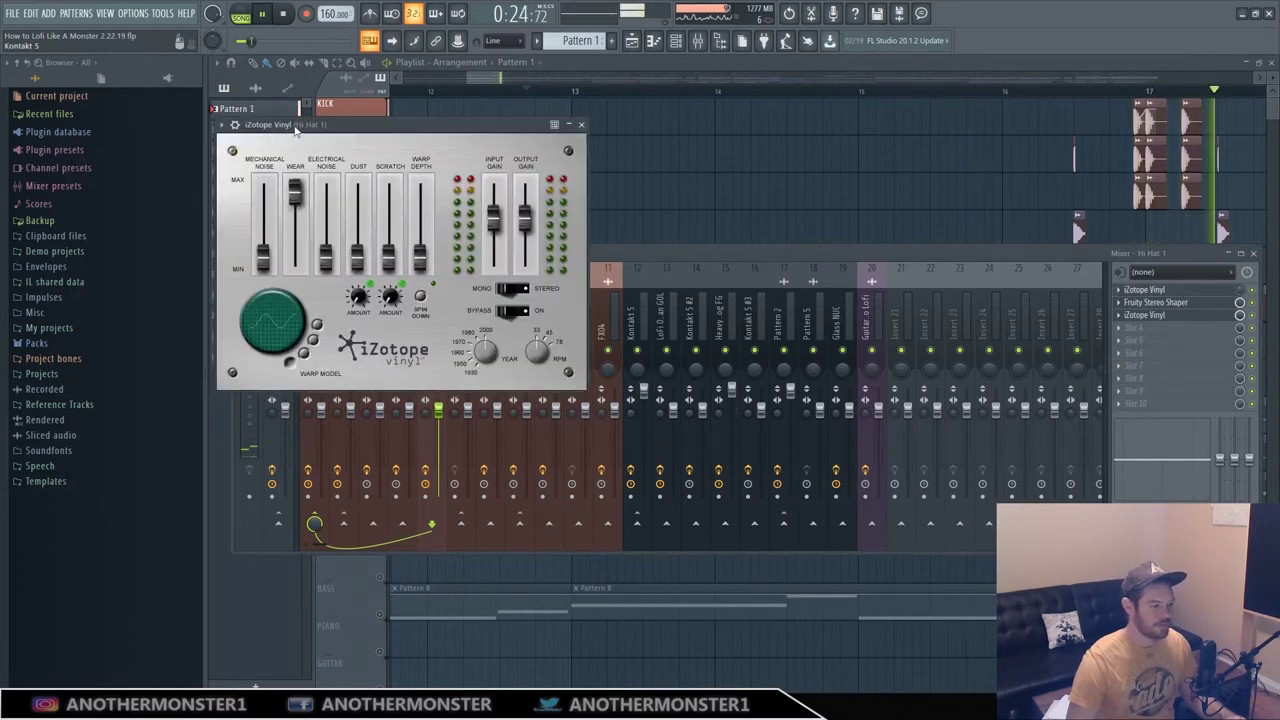
left_click(283, 13)
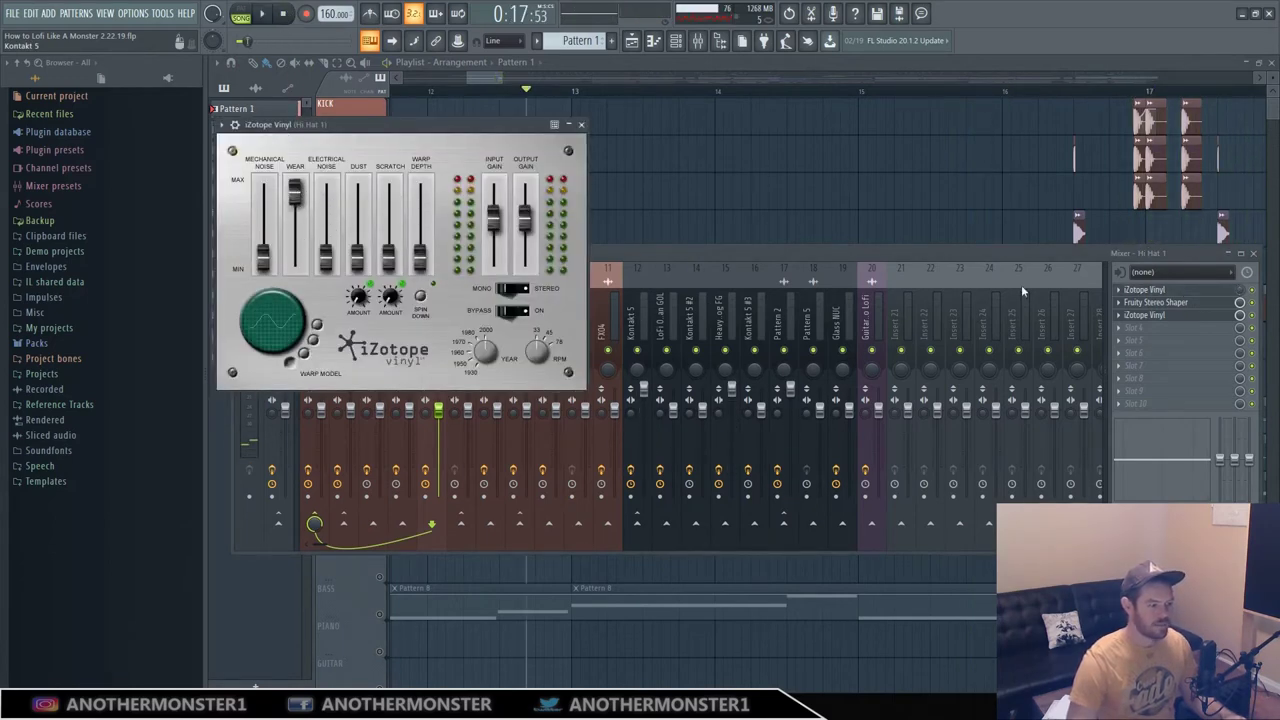
left_click(1175, 308)
left_click(1176, 304)
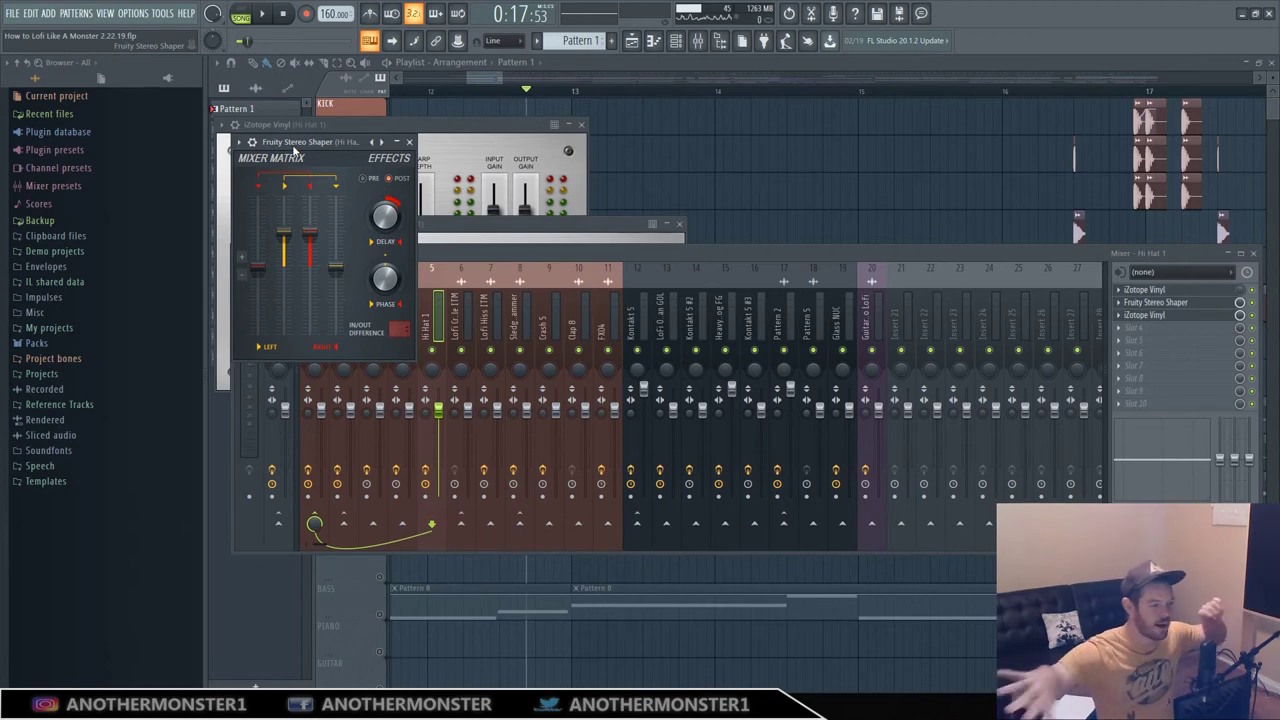
Review the hi-hat's mix level automation before bar 17 and the second iZotope Vinyl on the Hi Hat 1 mixer track
left_click(497, 79)
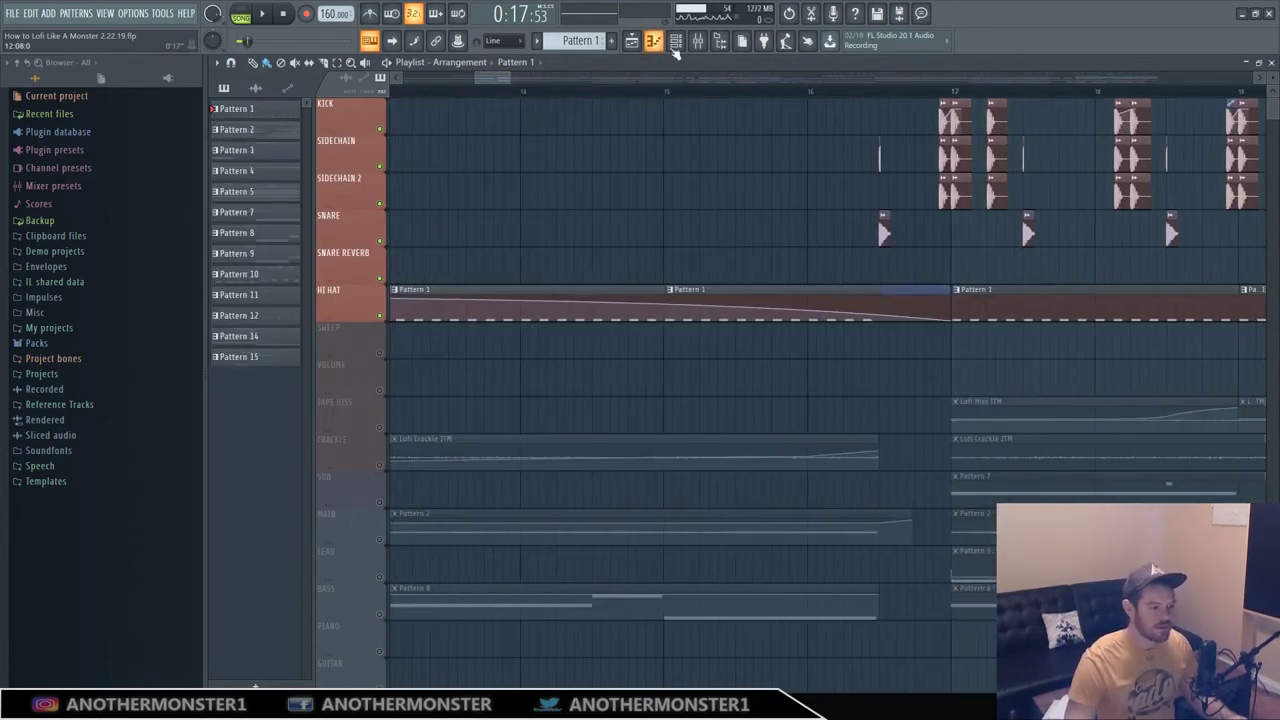
left_click(699, 42)
left_click(493, 78)
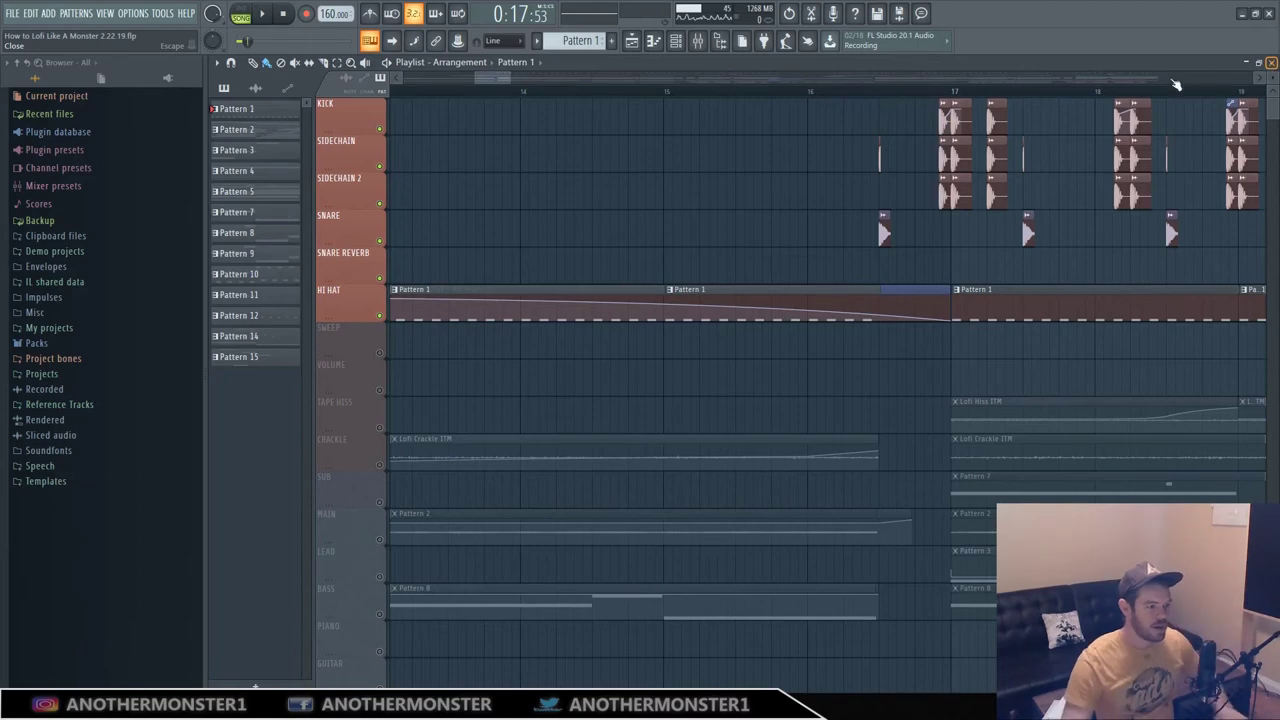
left_click(700, 45)
key("l")
left_click_drag(501, 79, 512, 78)
left_click(697, 44)
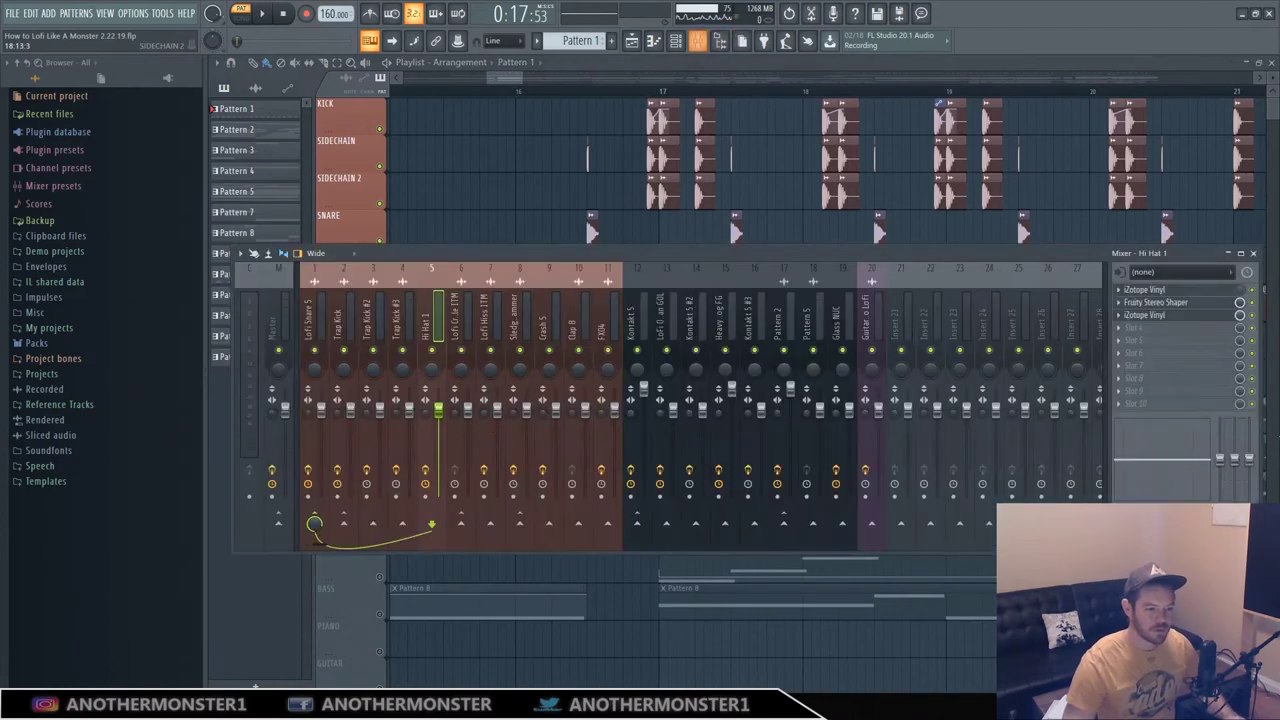
left_click(1160, 316)
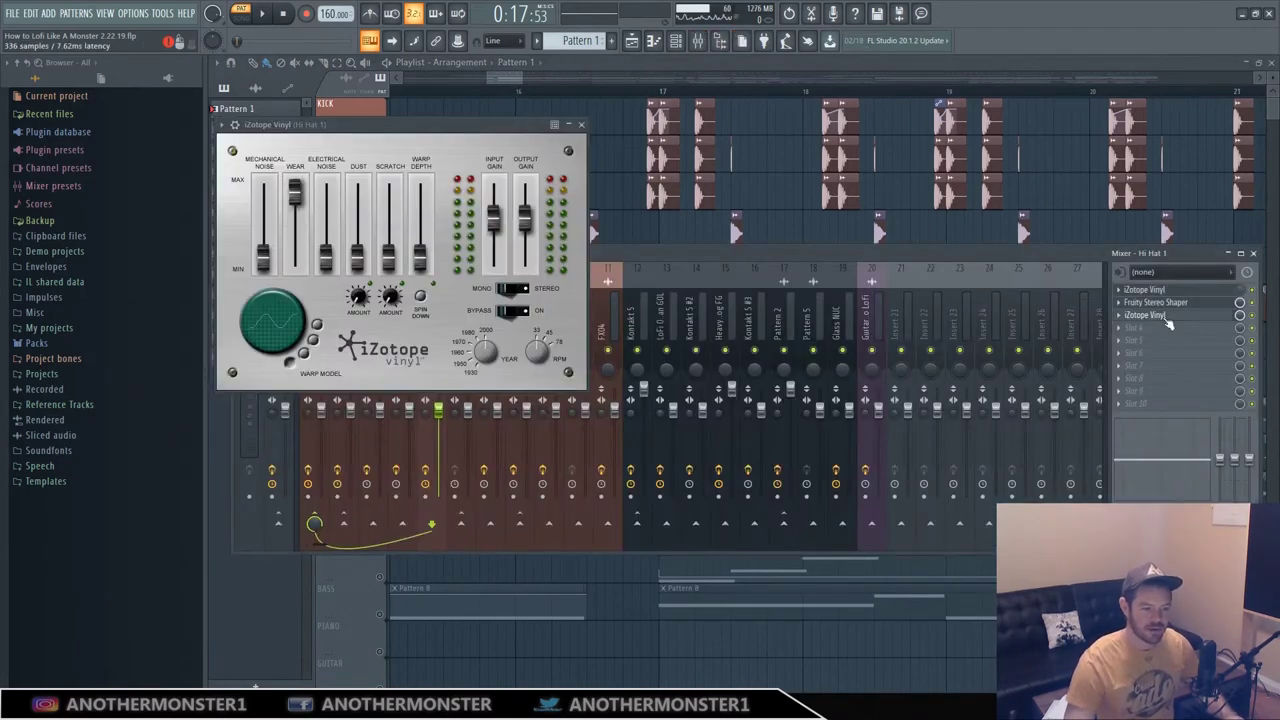
left_click(1160, 316)
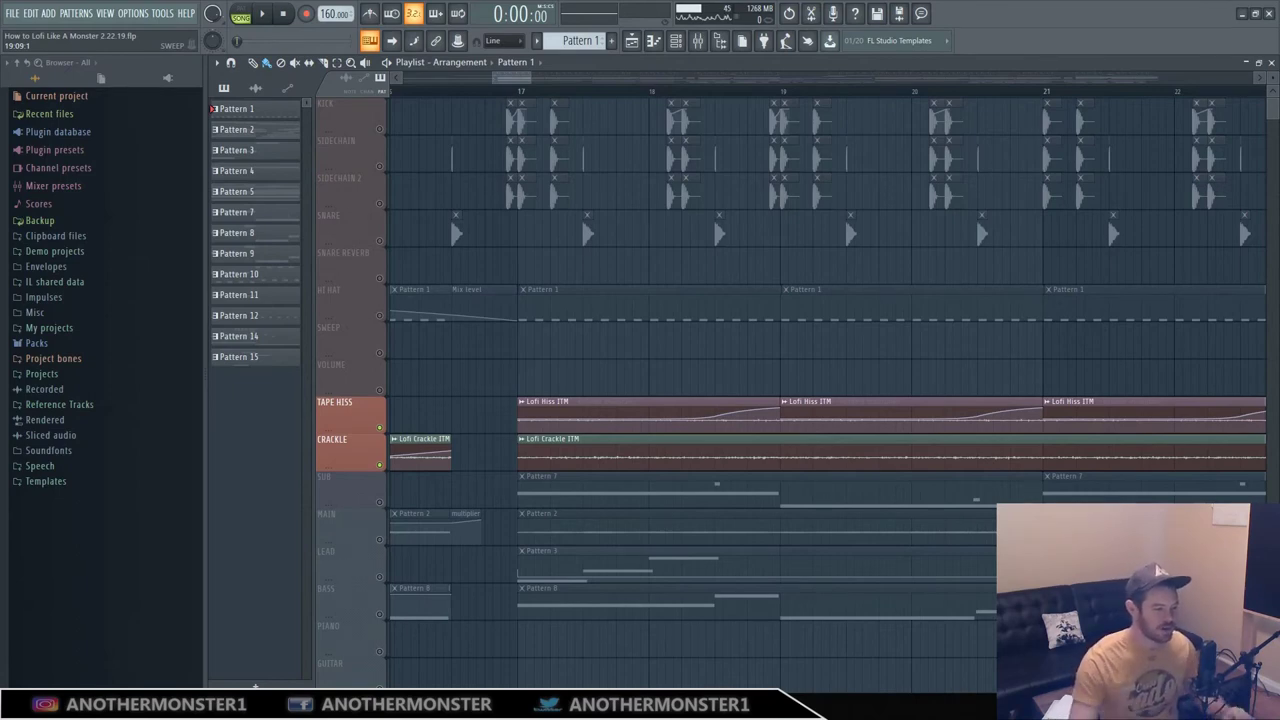
Play the soloed Lofi Crackle clips from the start of the arrangement and from bar 9
mouse_move(531, 78)
left_mouse_down()
mouse_move(544, 78)
mouse_move(405, 77)
mouse_move(551, 77)
left_mouse_up()
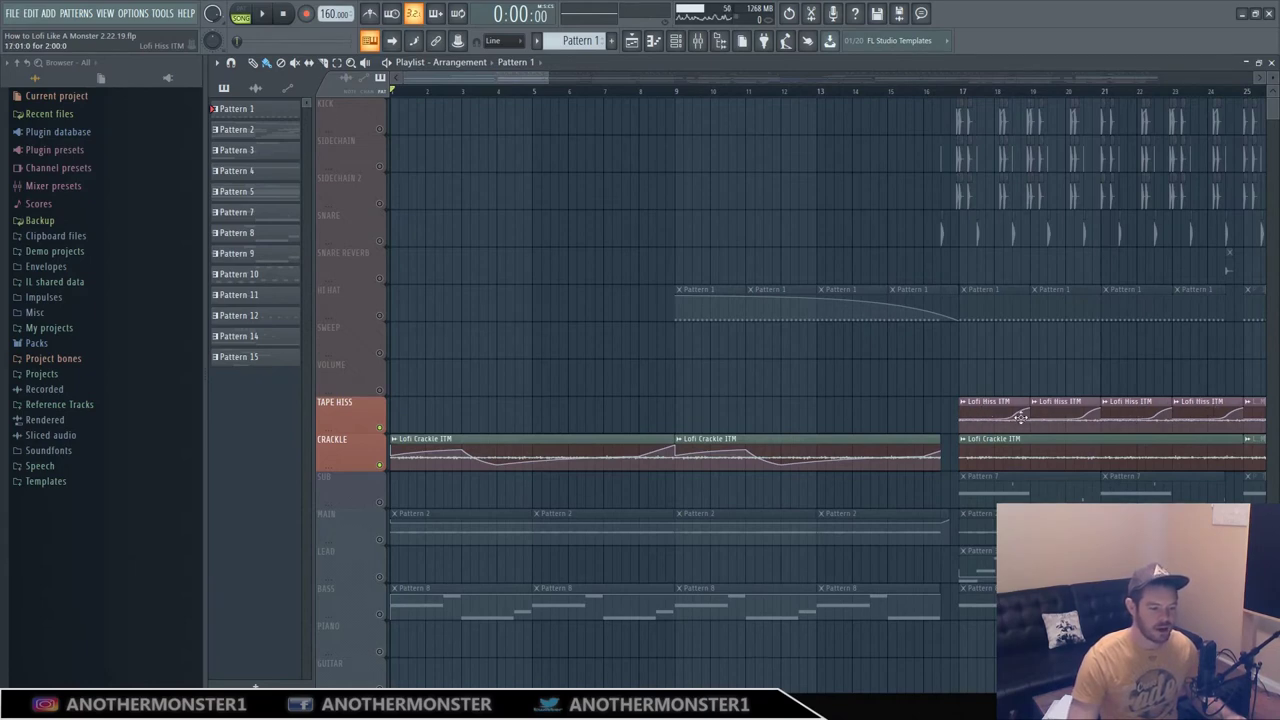
left_click_drag(552, 78, 469, 77)
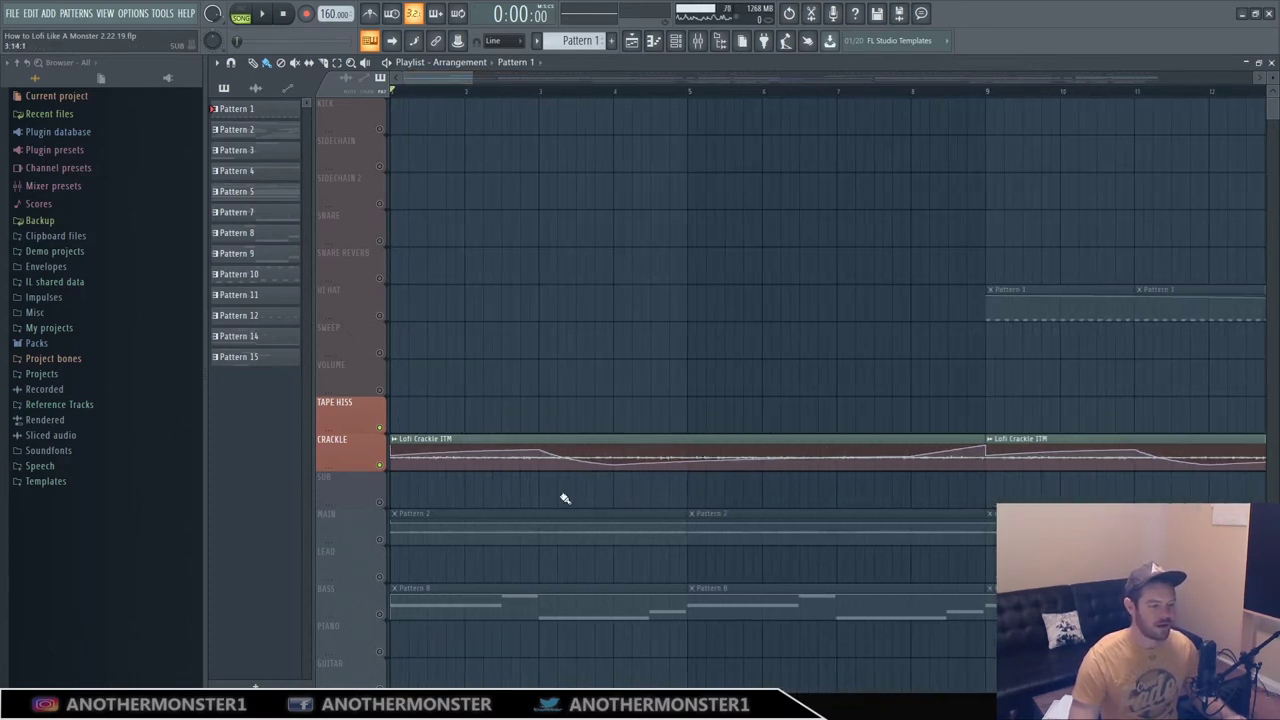
left_click(264, 15)
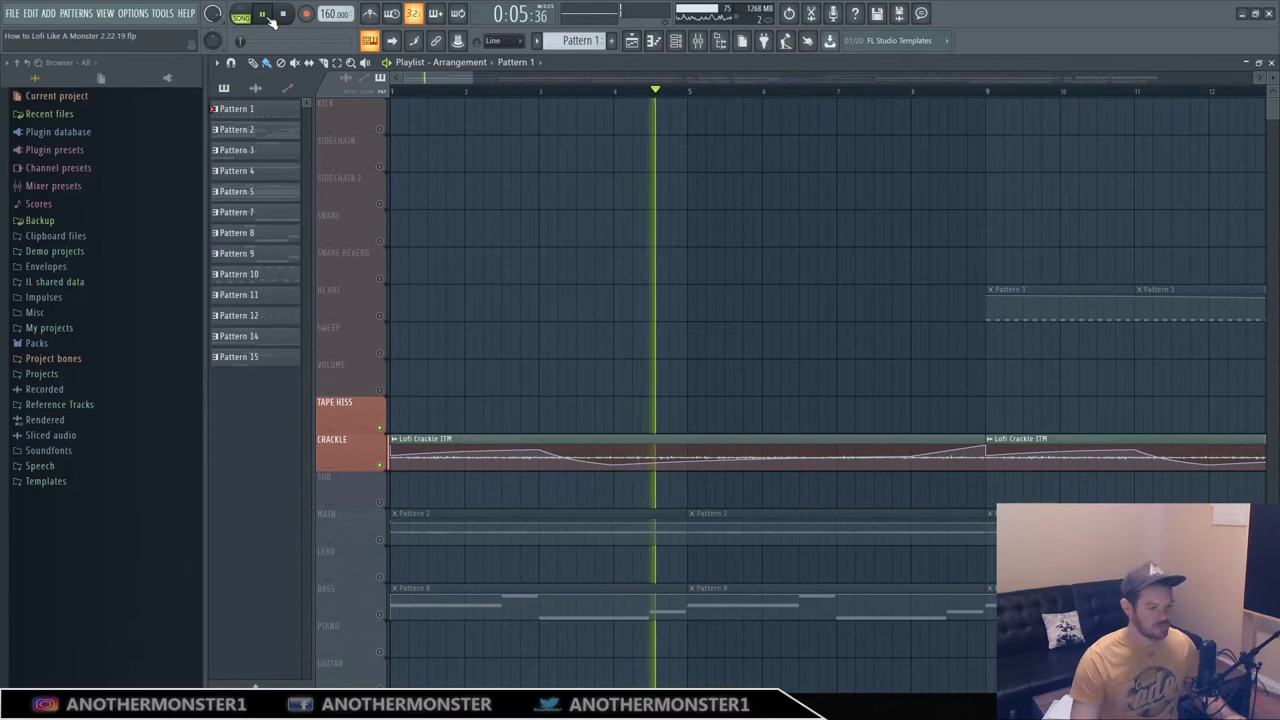
left_click_drag(452, 72, 522, 96)
left_click(522, 96)
left_click(282, 15)
Play the soloed tape hiss and crackle clips together from just before bar 17
left_click_drag(492, 80, 531, 79)
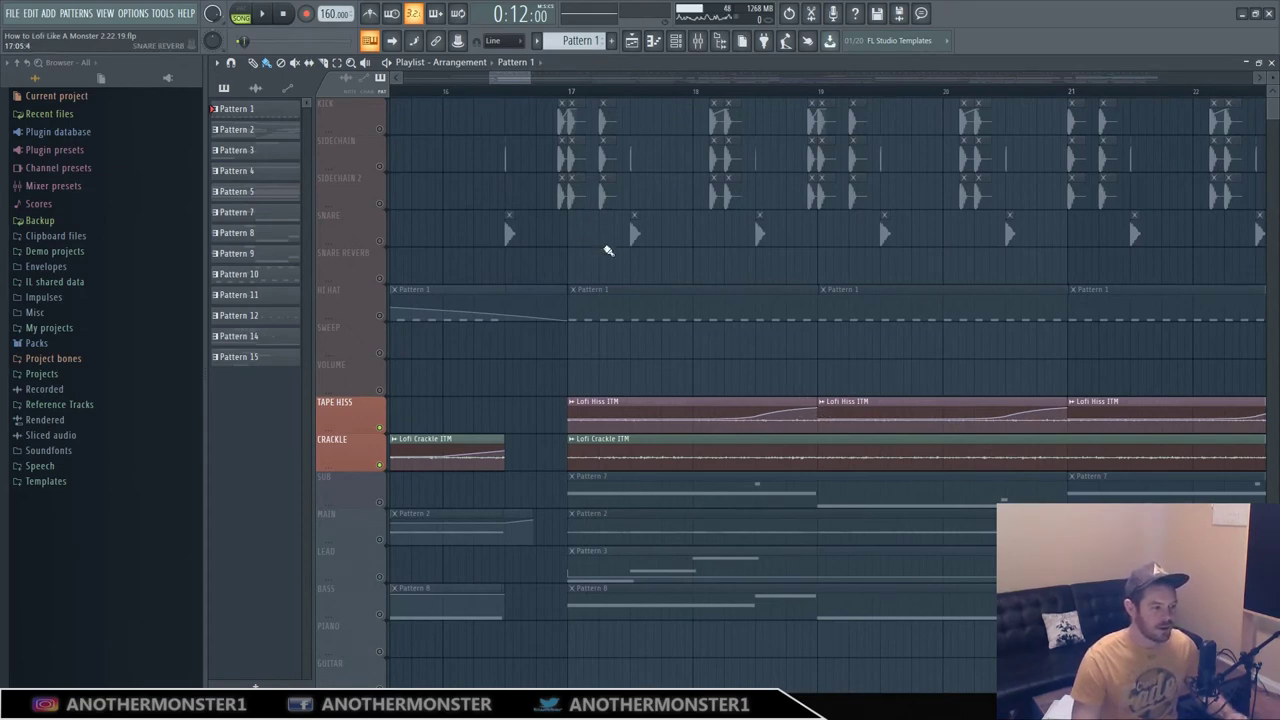
left_click_drag(520, 85, 538, 78)
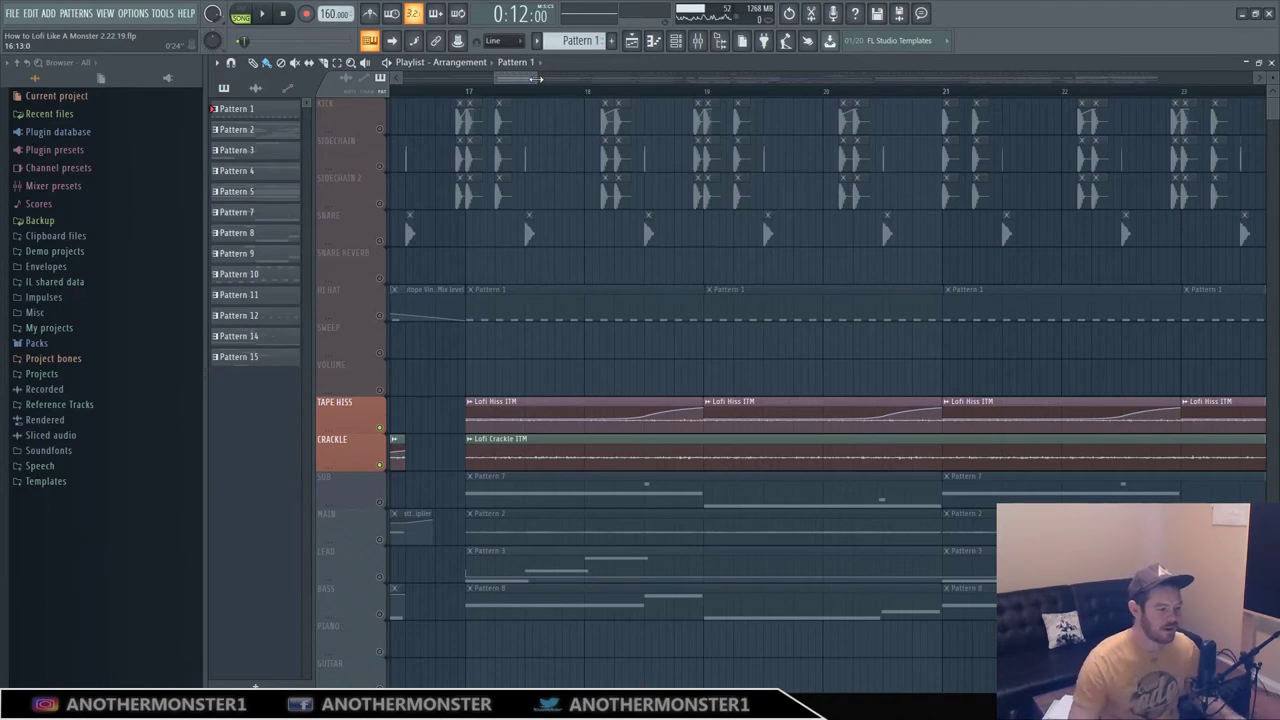
left_click(460, 92)
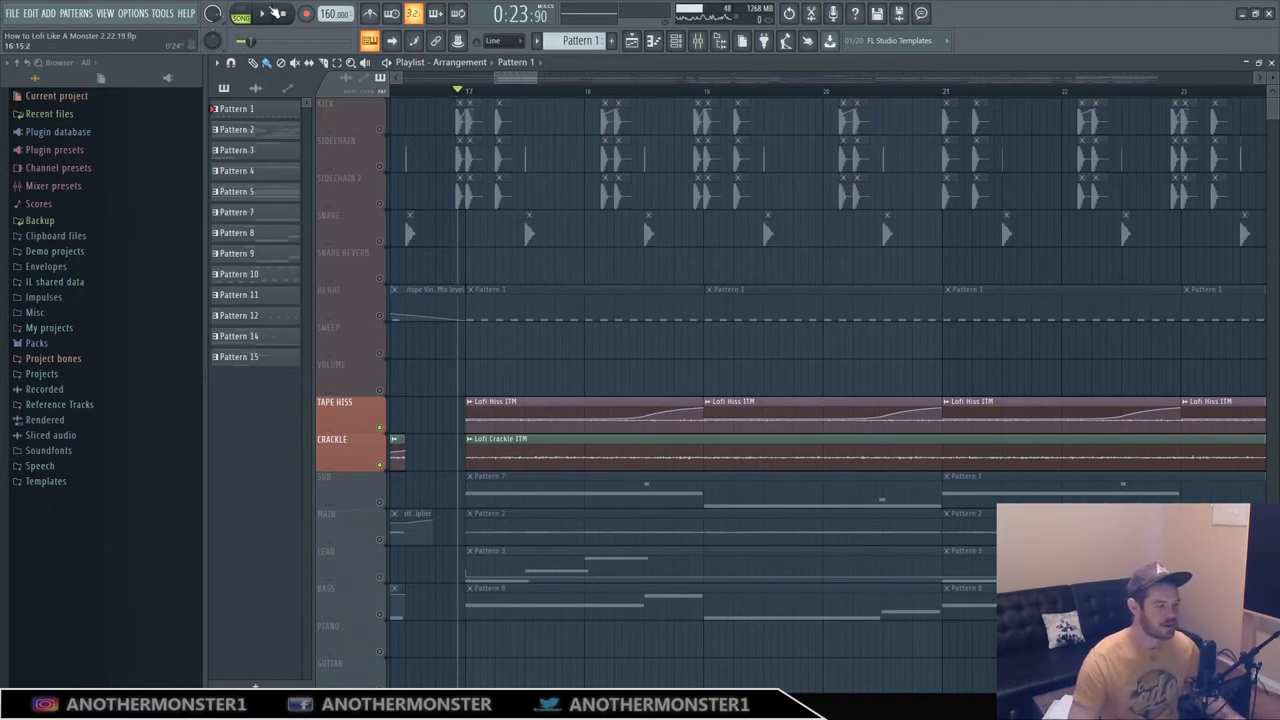
left_click(266, 14)
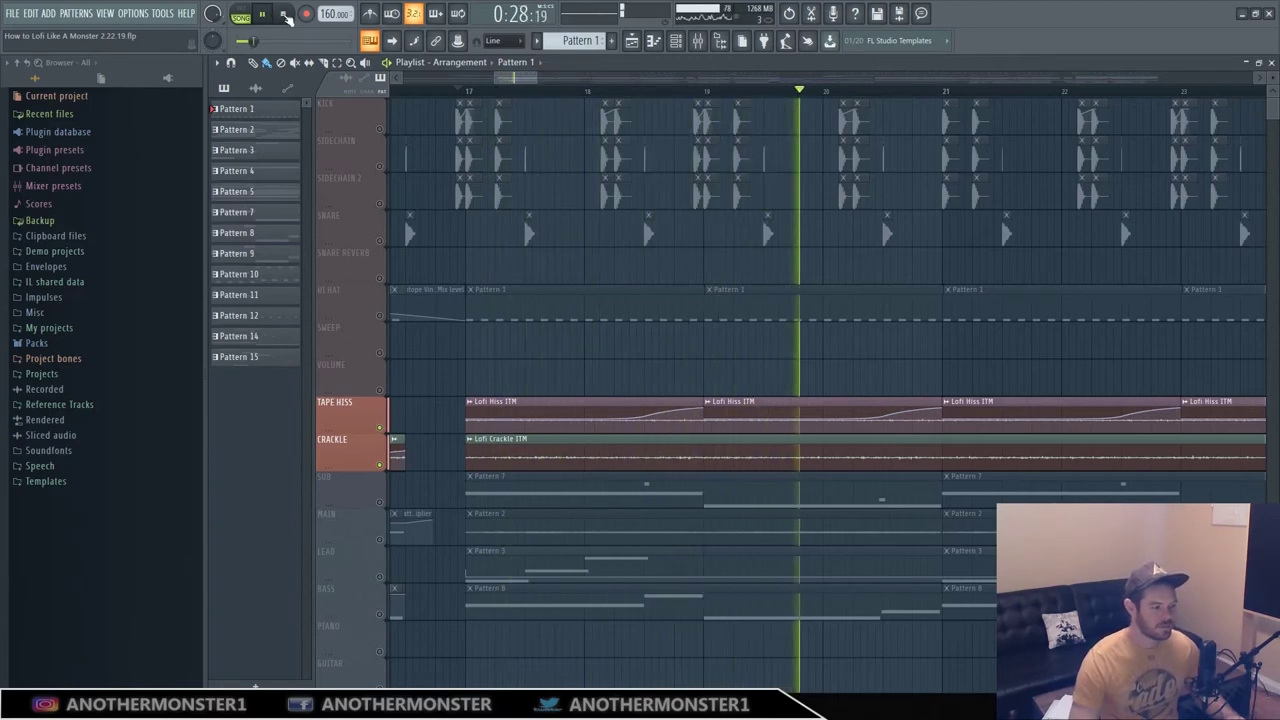
left_click(284, 14)
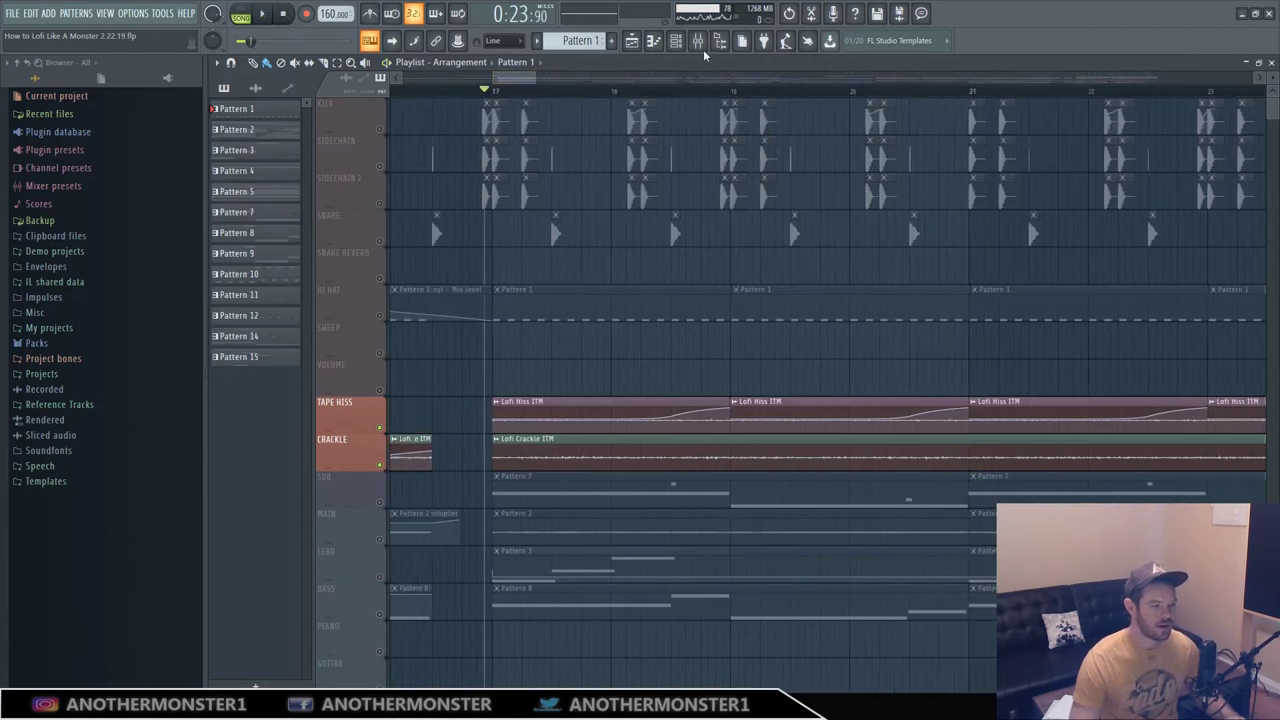
Check the effect slots of the Lofi Crackle ITM and Lofi Hiss ITM mixer tracks, and return to the playlist
left_click(698, 41)
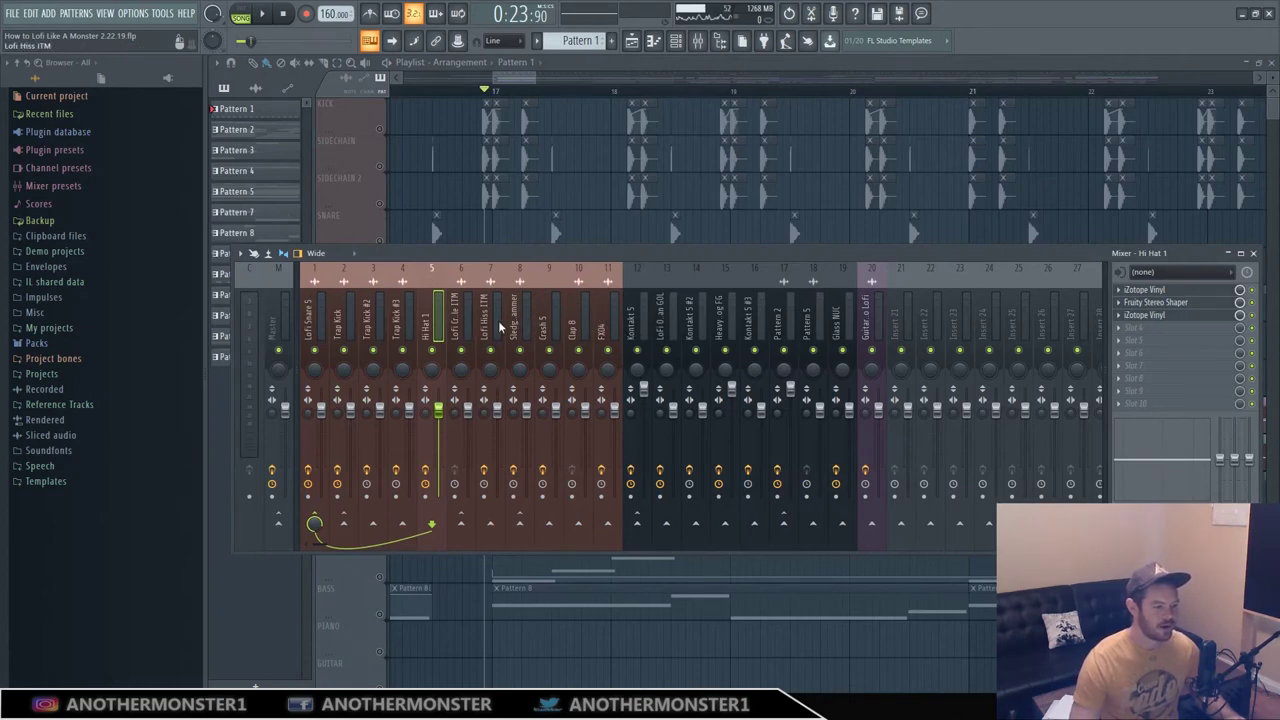
left_click(460, 325)
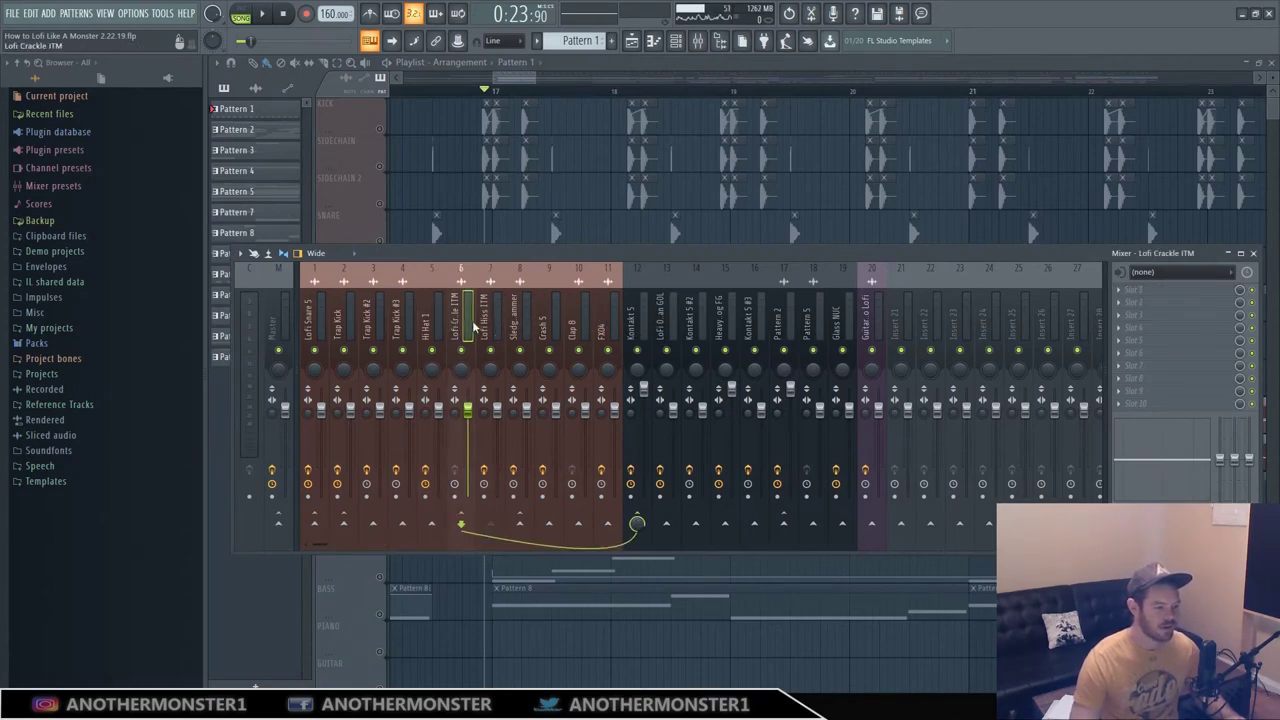
left_click(480, 326)
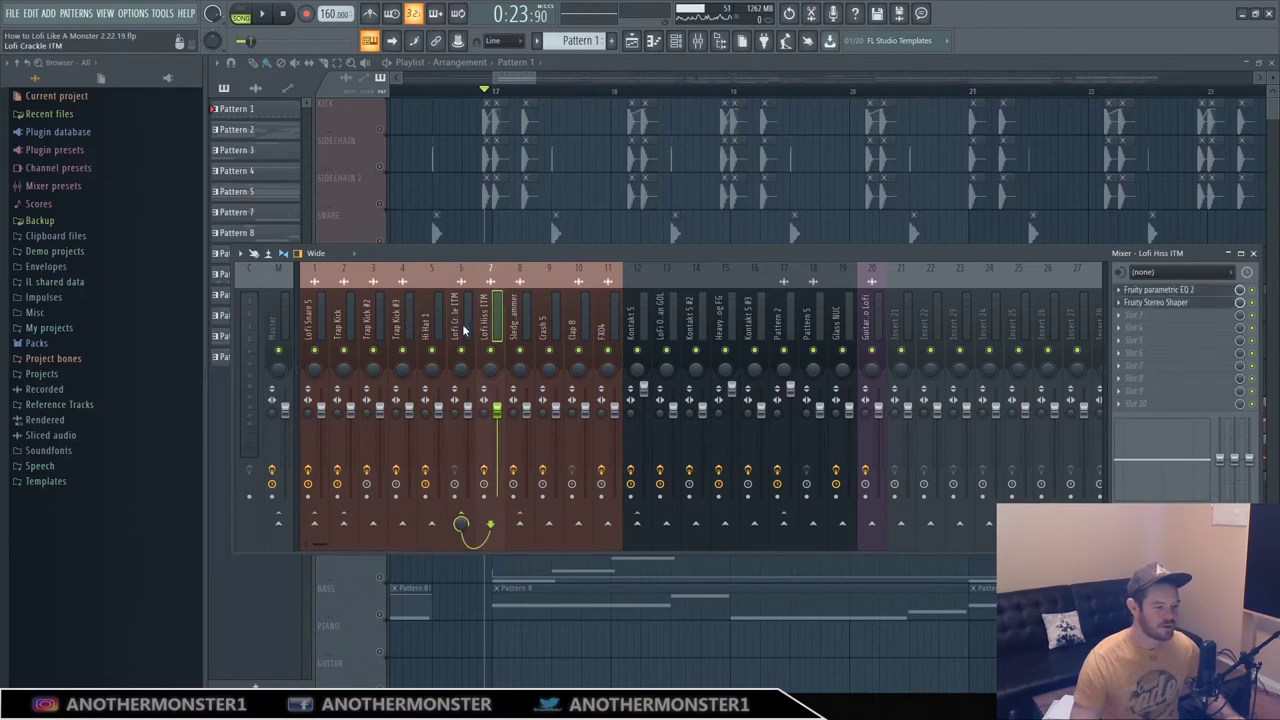
left_click(462, 329)
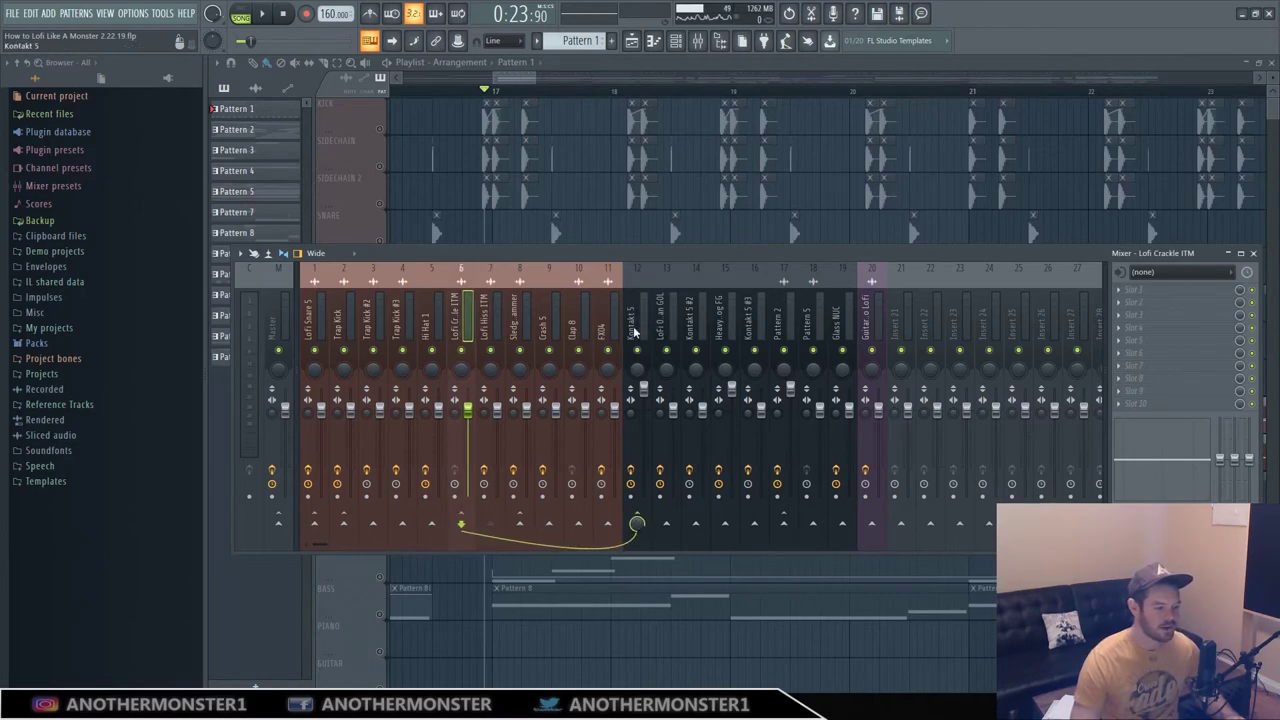
key("F9")
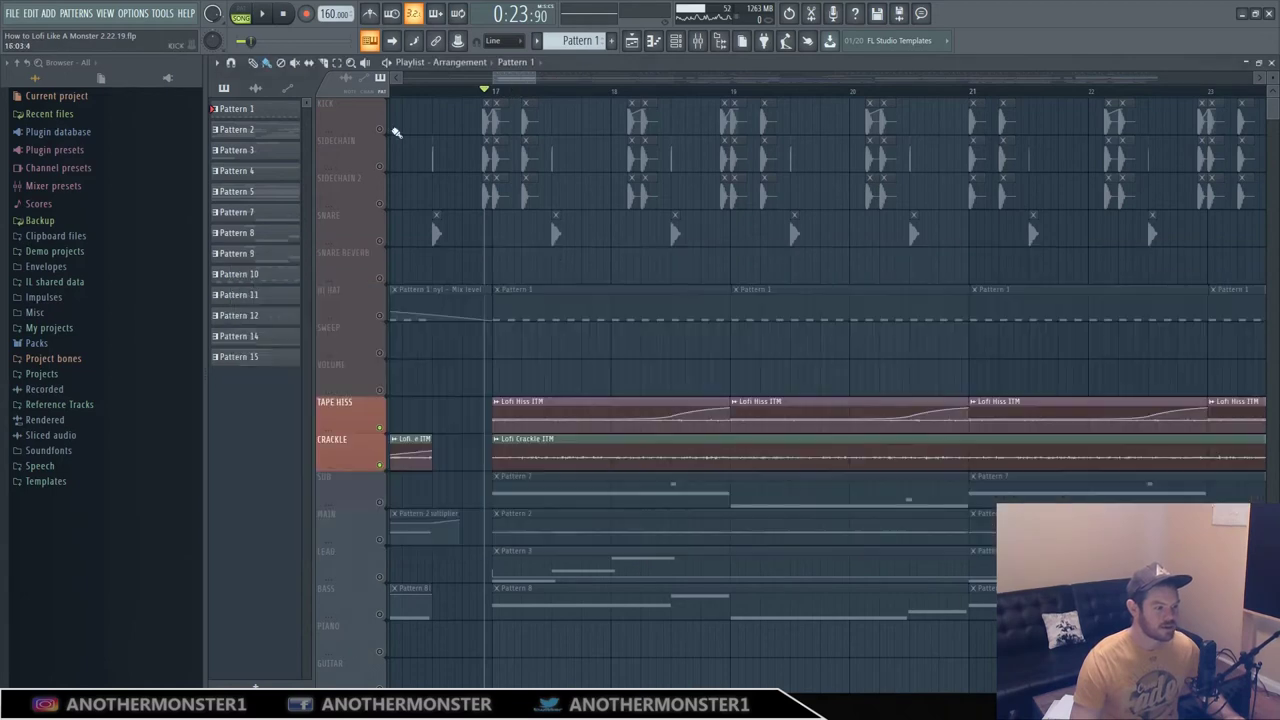
Unmute the Kick through Hi Hat playlist tracks together with Tape Hiss and Crackle, and play them from just before bar 17
left_click(380, 126)
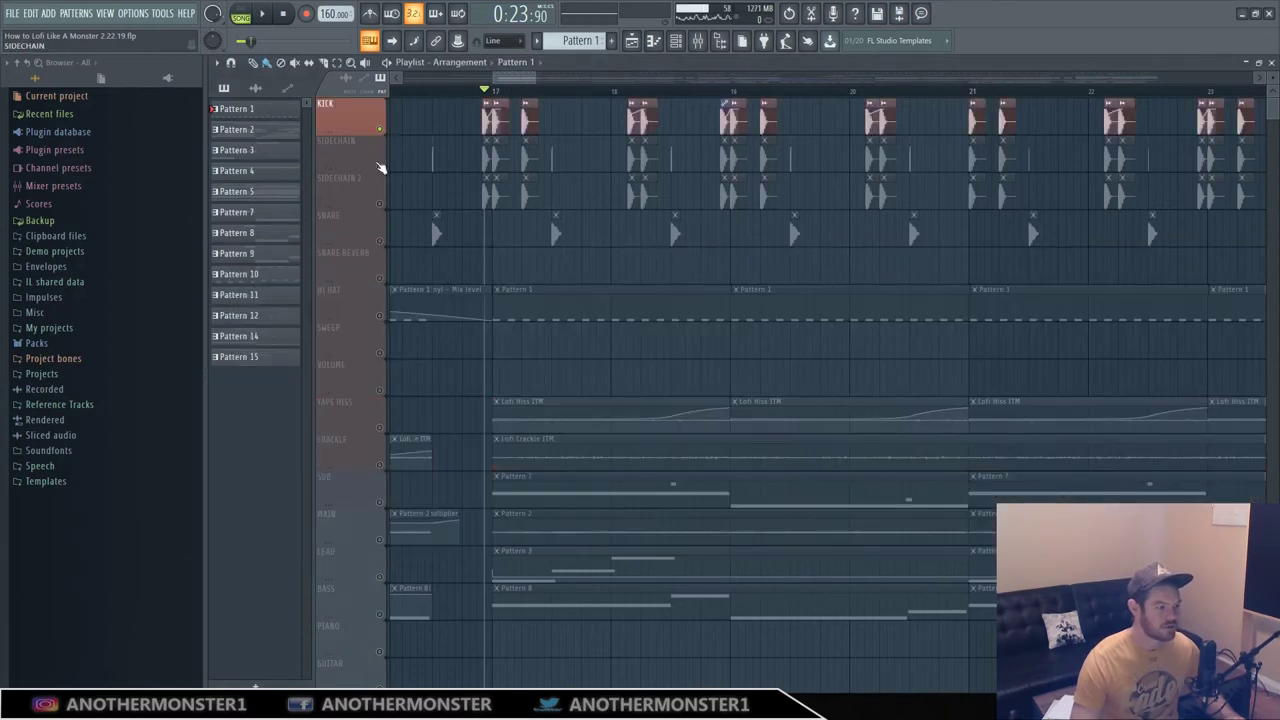
left_click_drag(380, 176, 374, 378)
left_click(381, 429)
left_click(380, 464)
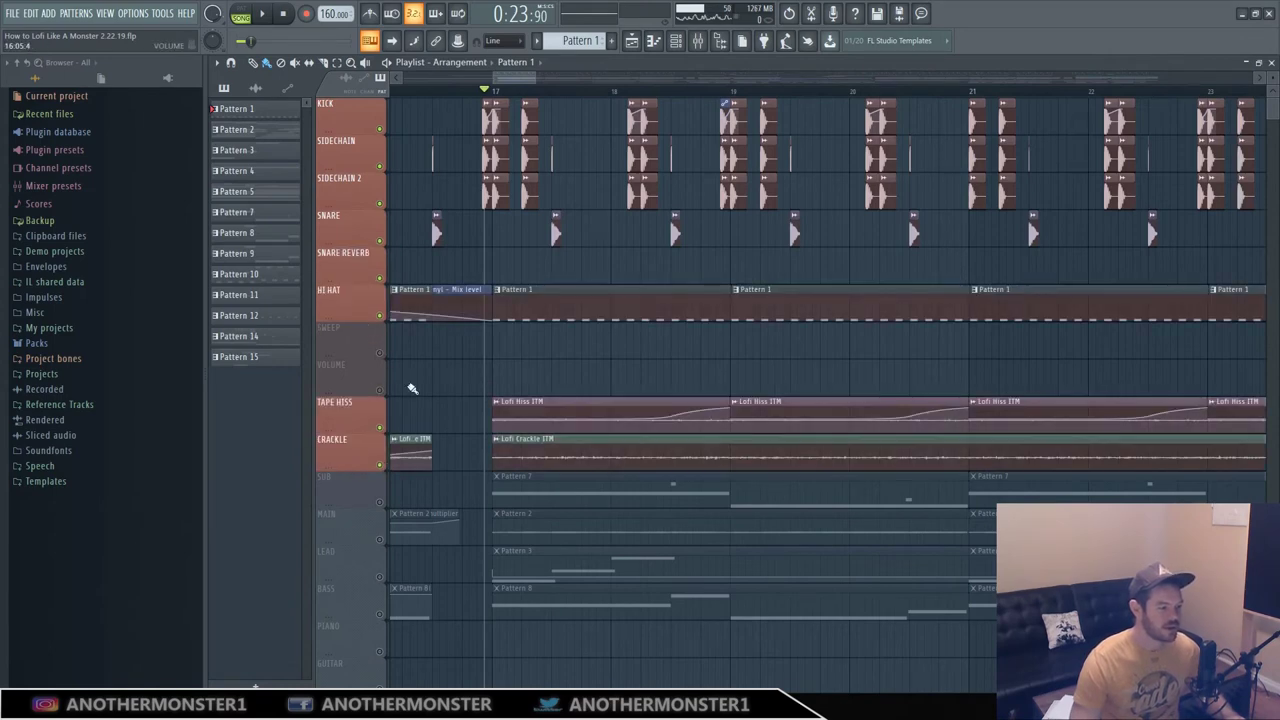
left_click(264, 14)
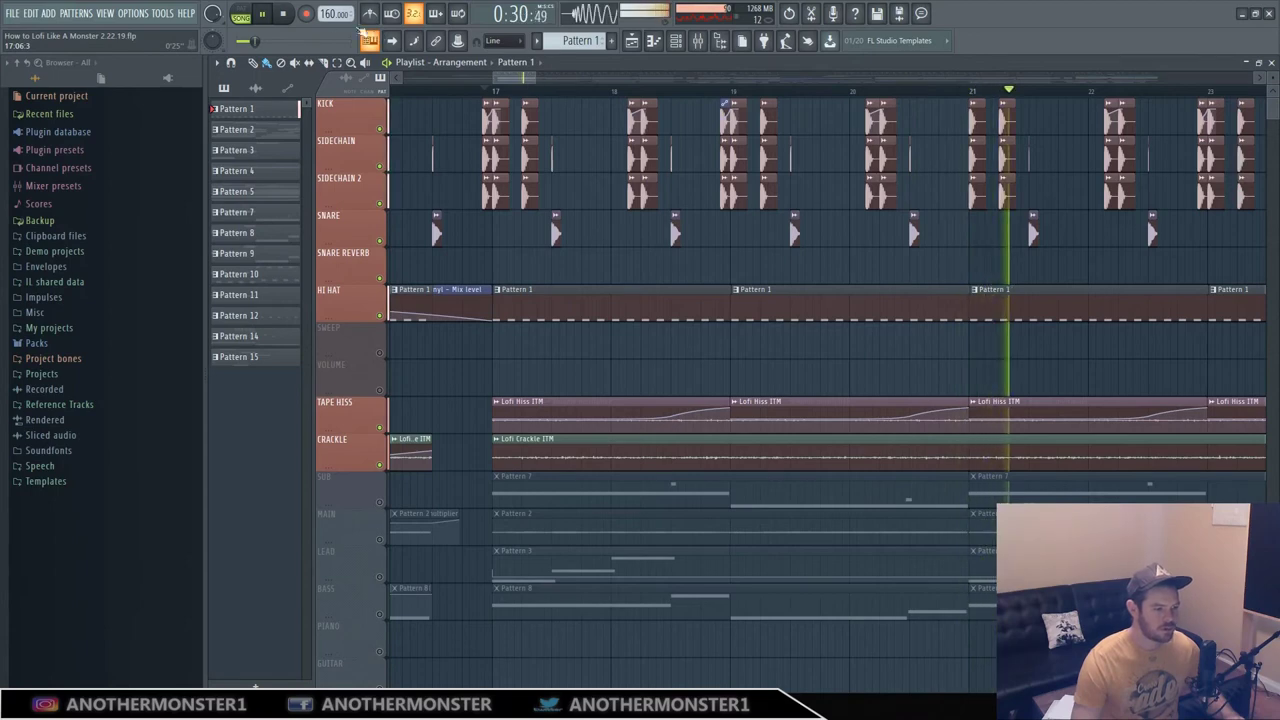
Stop playback and look through the preset list of the Heavy Moog FG synth without loading another preset
left_click(285, 15)
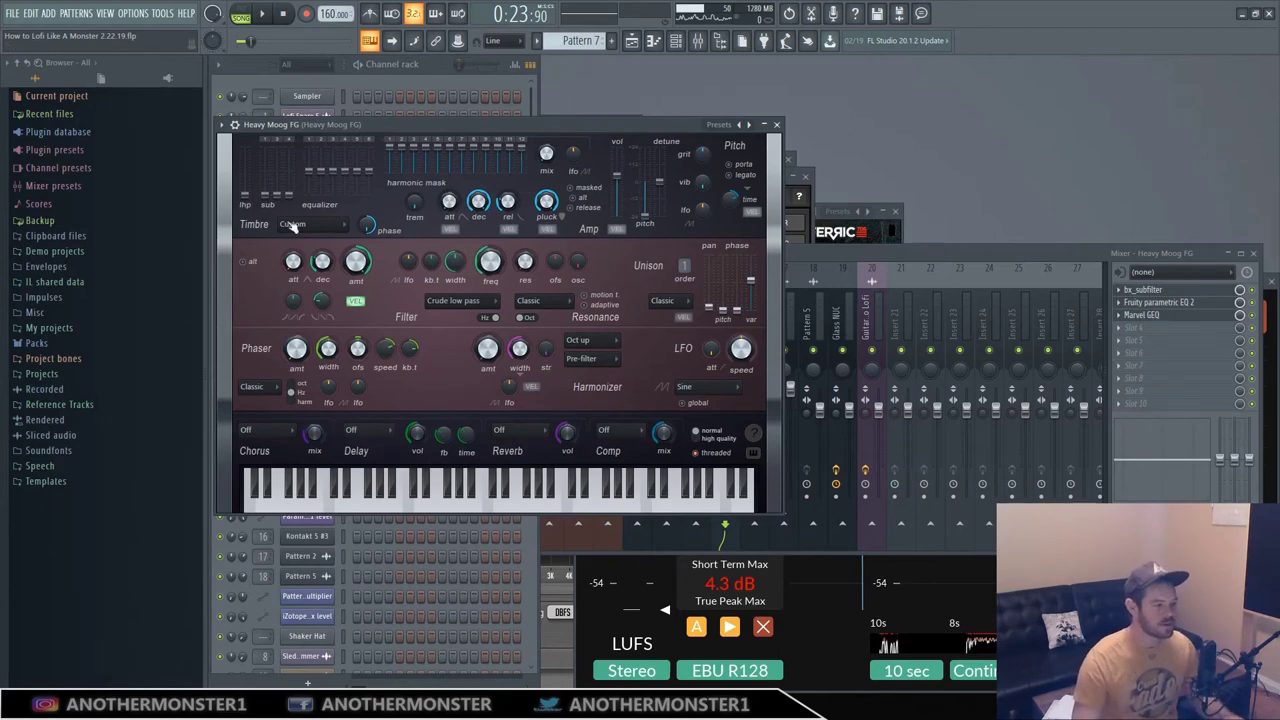
left_click(221, 124)
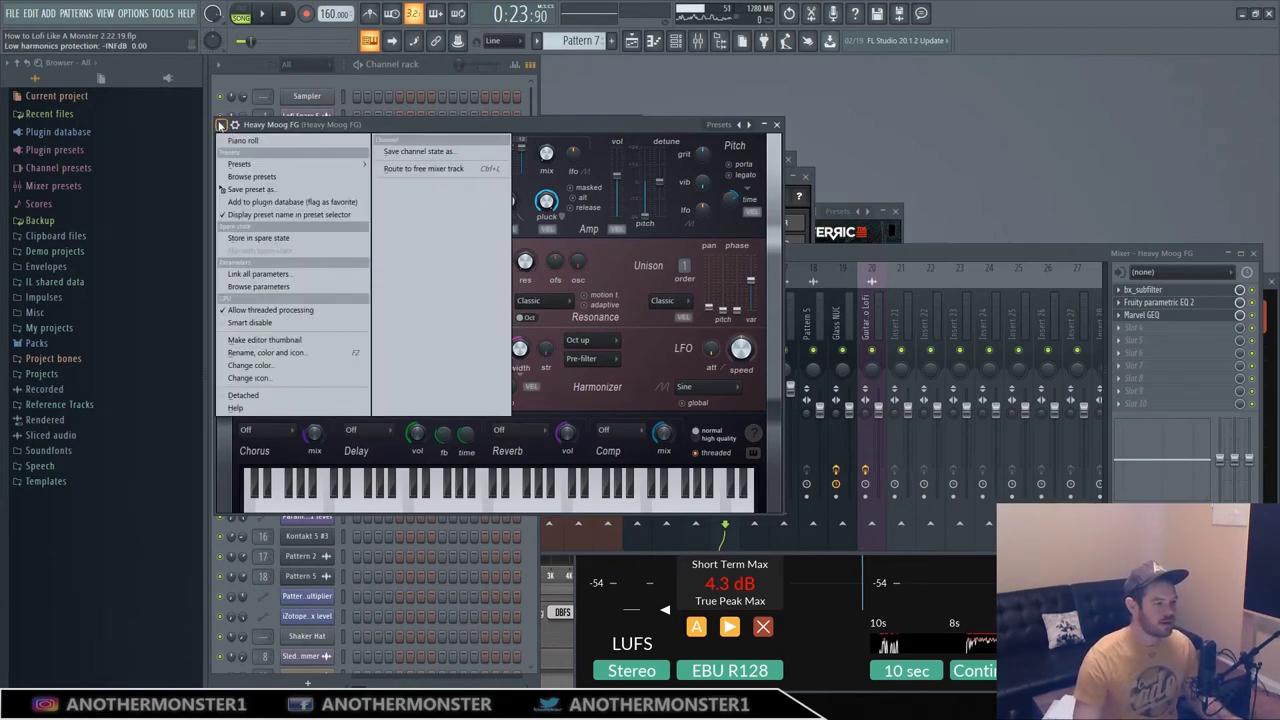
mouse_move(250, 165)
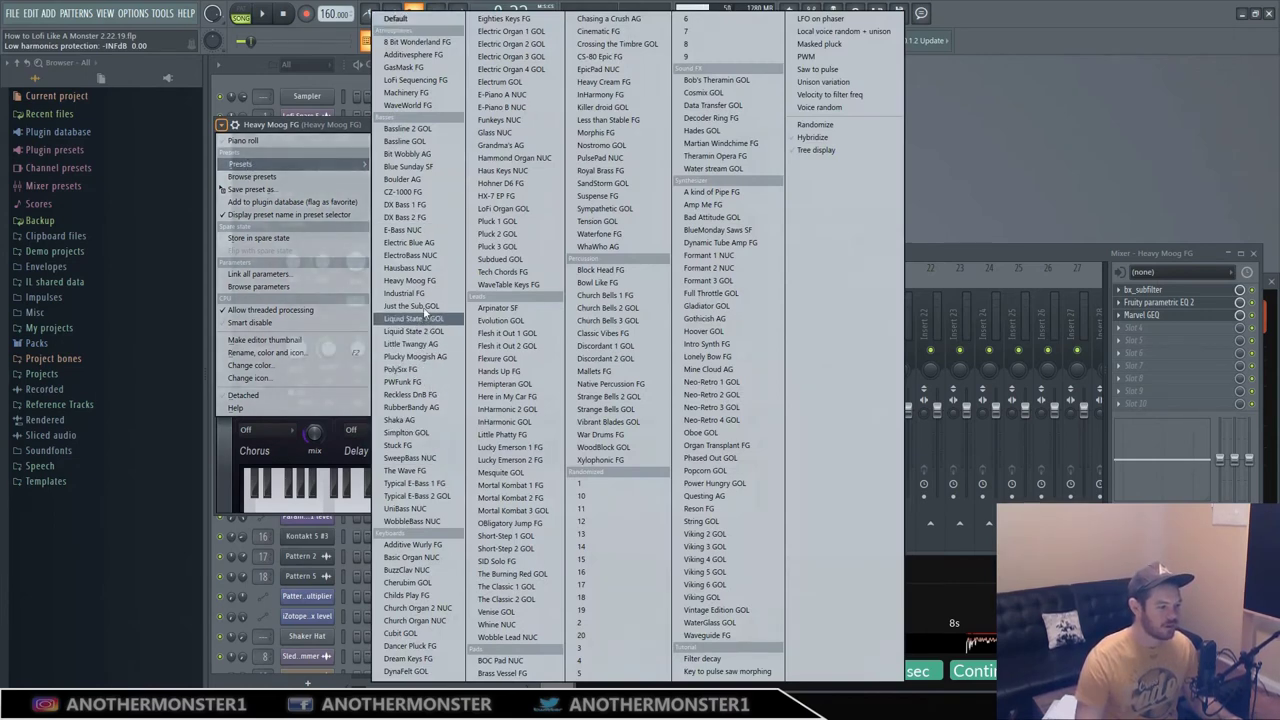
left_click(1049, 170)
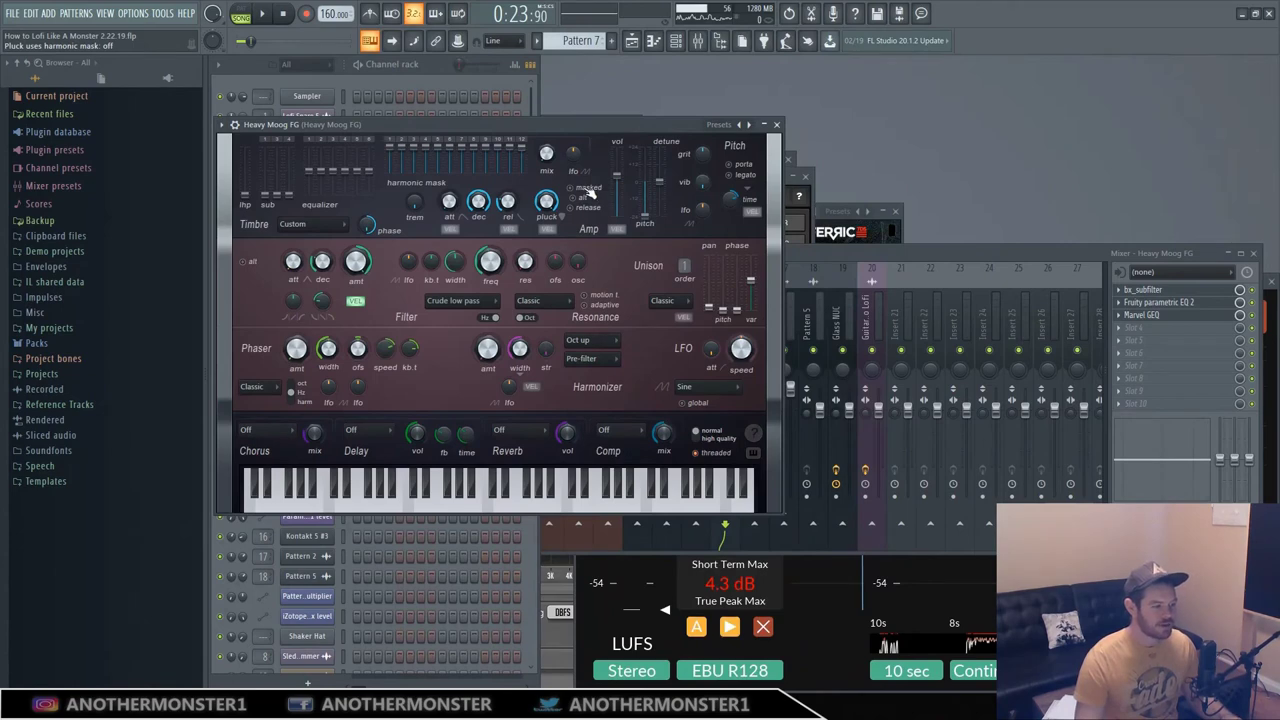
Open the Heavy Moog FG piano roll for Pattern 7 and play the pattern from its start
key("F6")
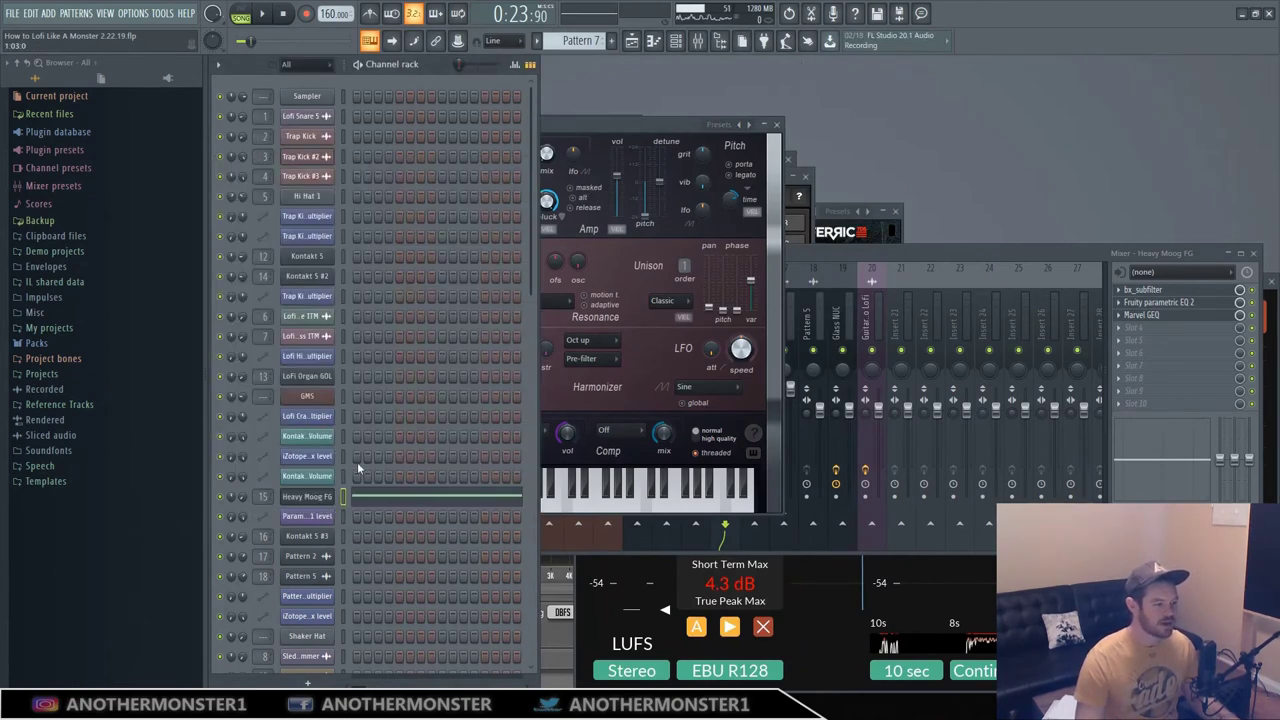
right_click(307, 500)
left_click(368, 497)
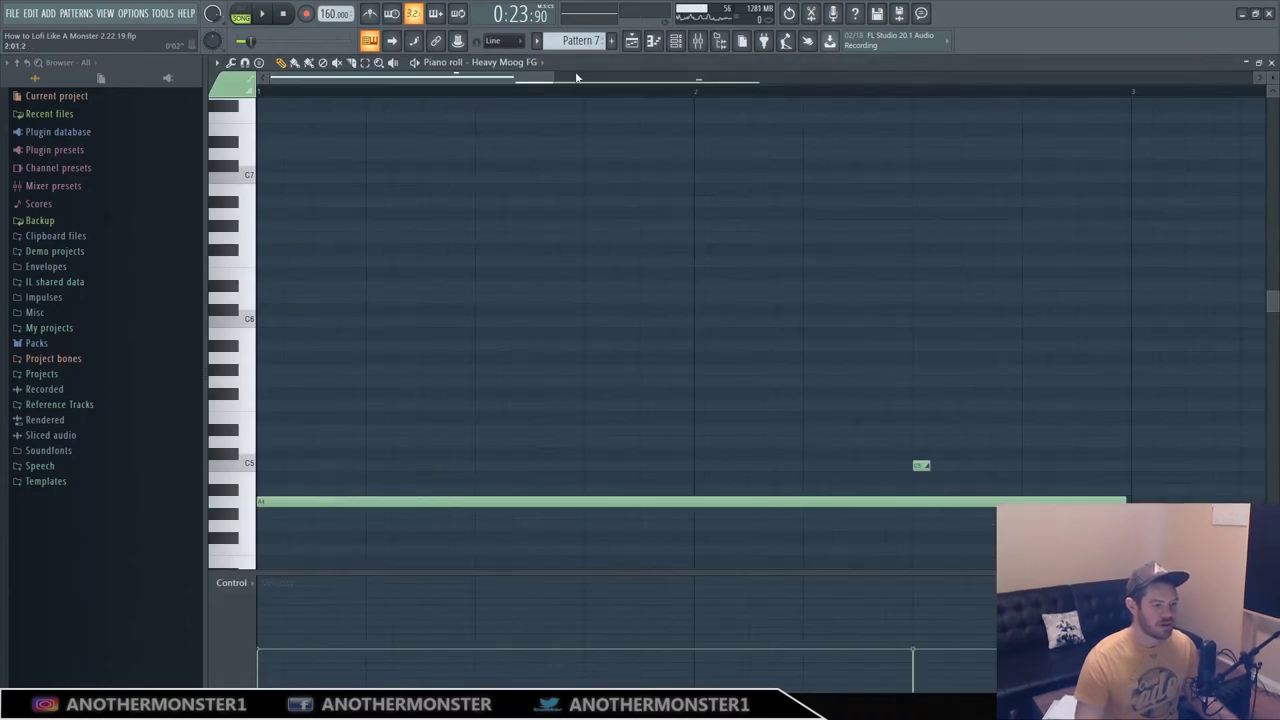
left_click_drag(555, 79, 880, 79)
left_click(262, 14)
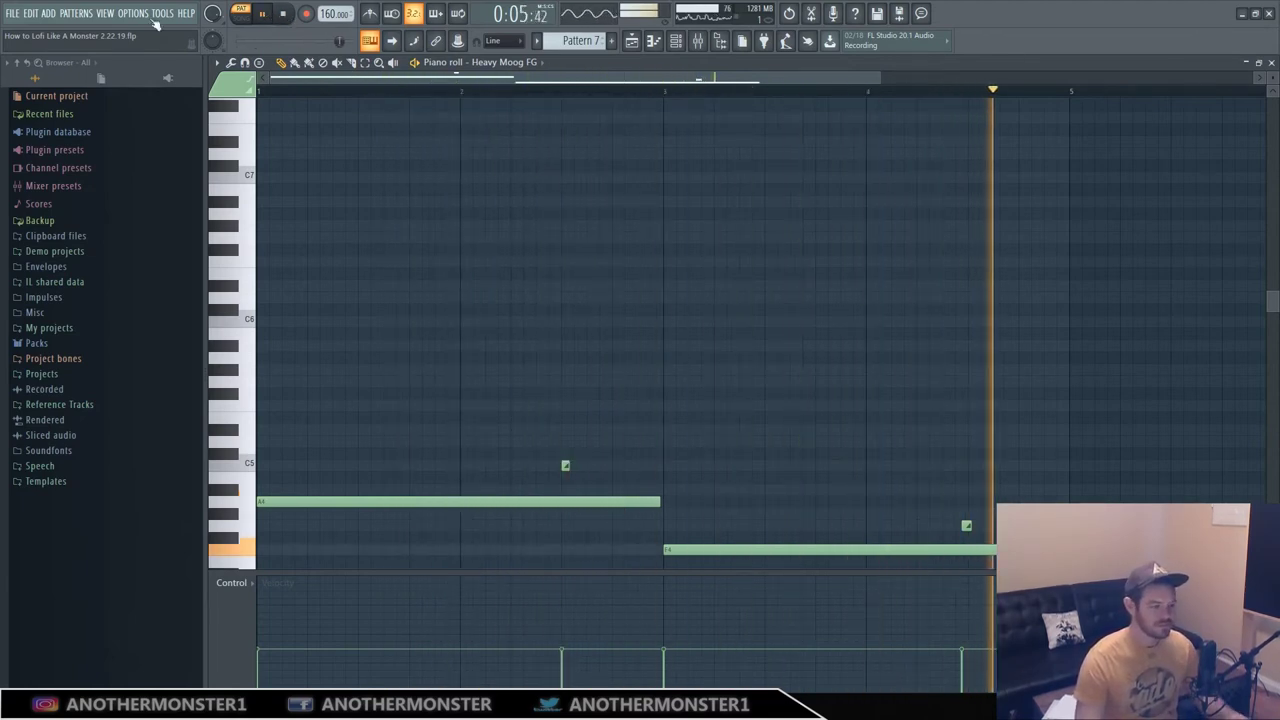
key("space")
Add a test F4 note at bar 5, set its velocity to 100%, and audition it
left_click_drag(879, 78, 825, 78)
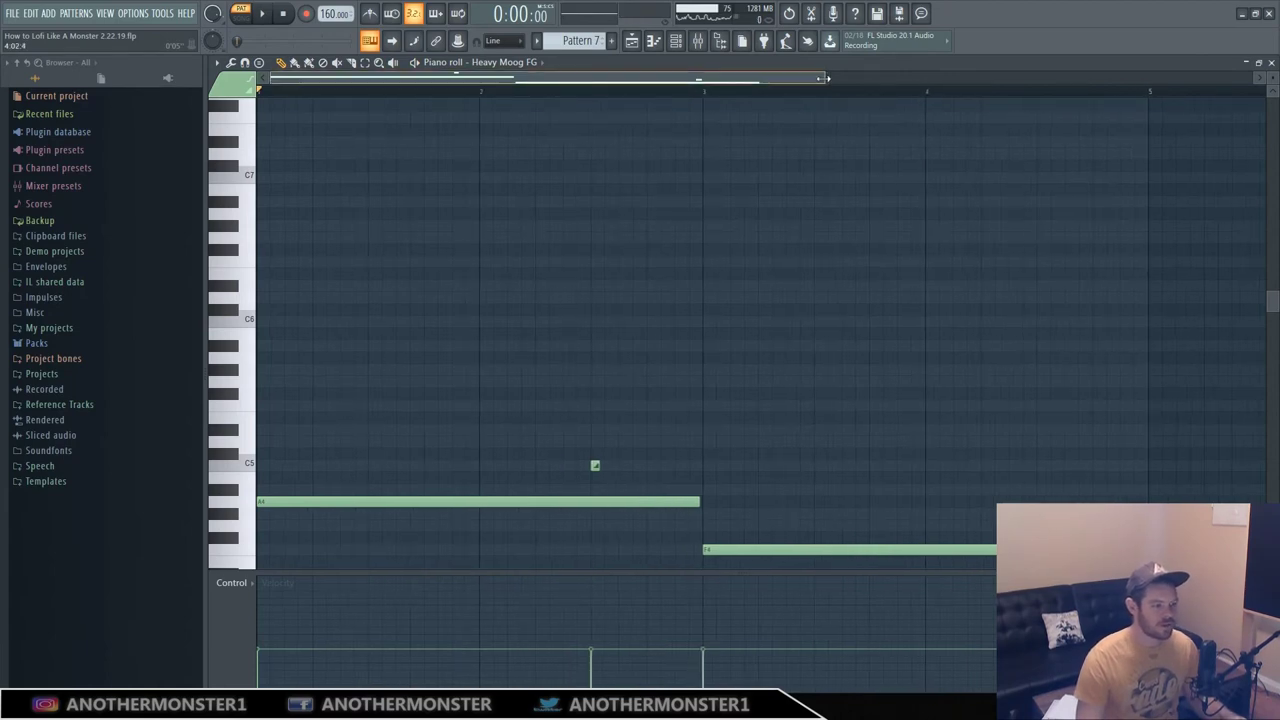
scroll(677, 246, "down", 3)
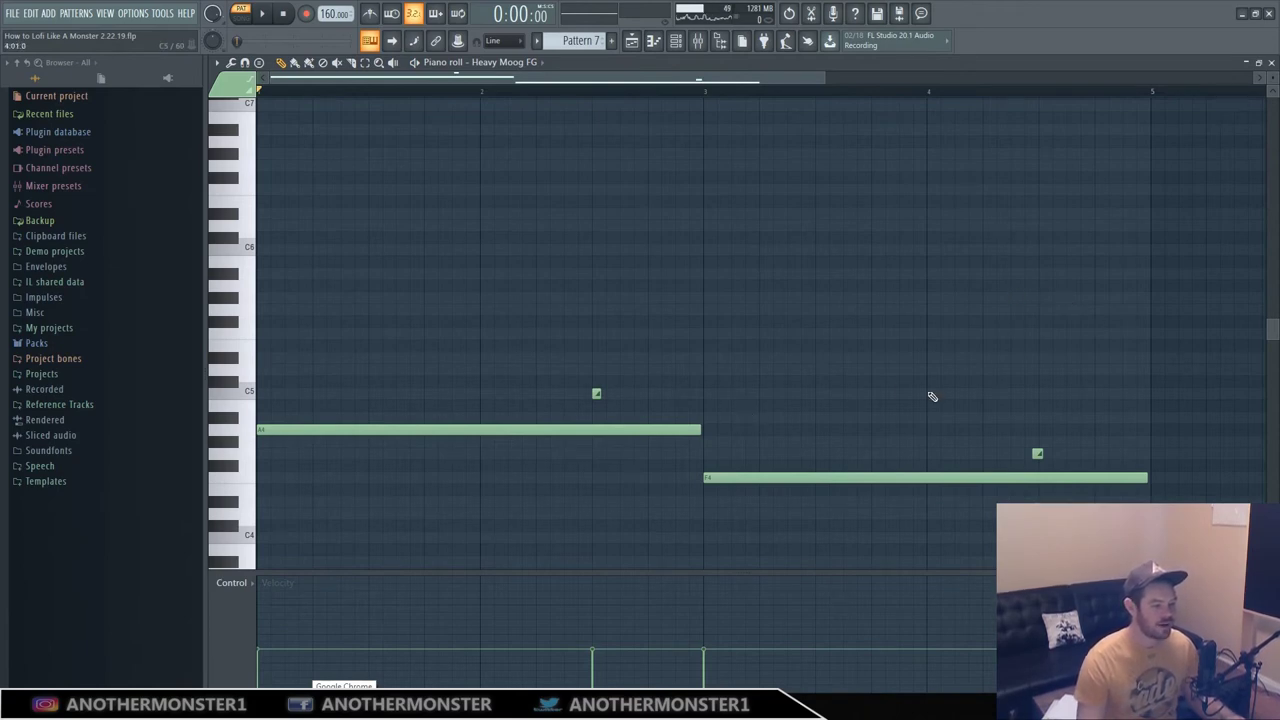
left_click_drag(415, 80, 766, 88)
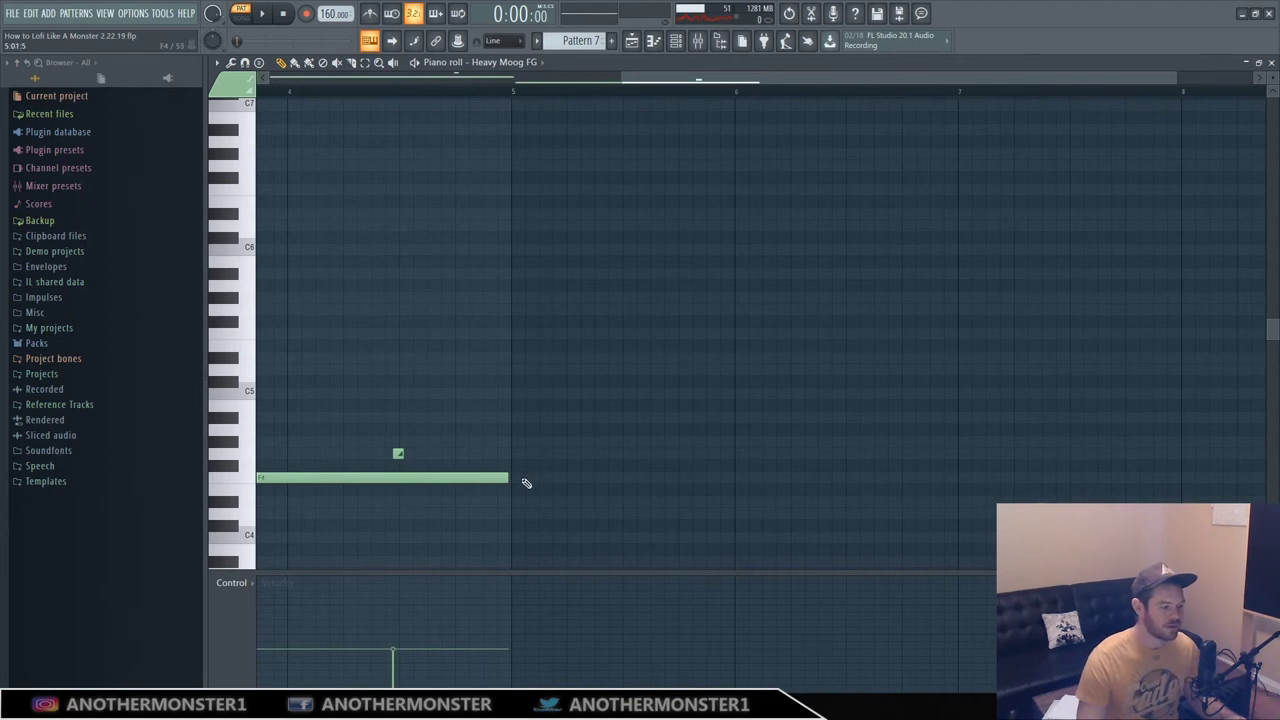
left_click(520, 479)
left_click(526, 576)
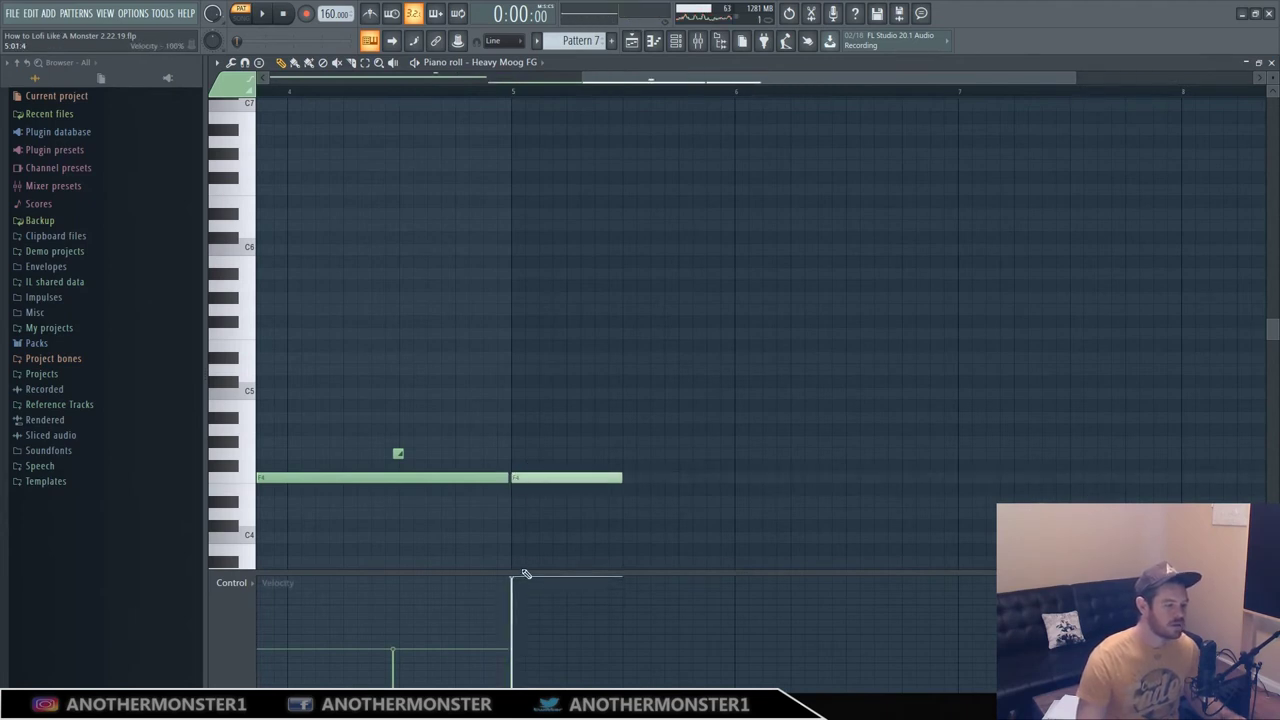
left_click(606, 479)
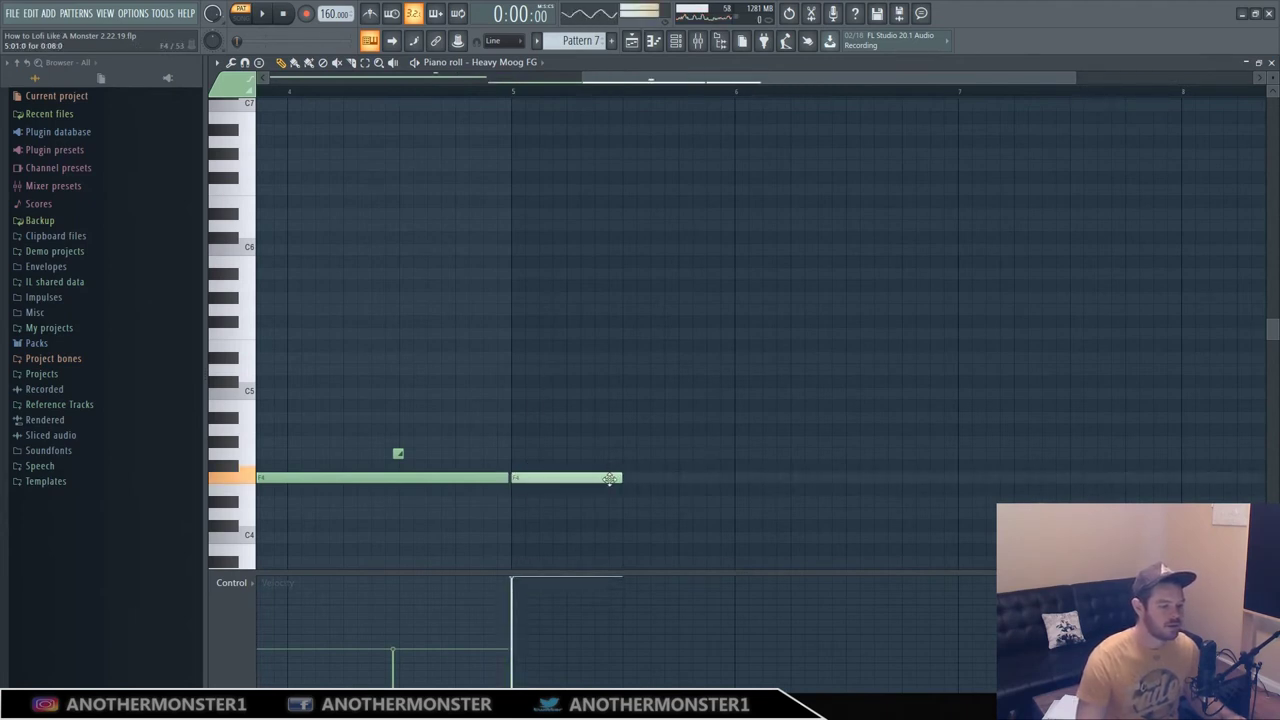
left_click(605, 480)
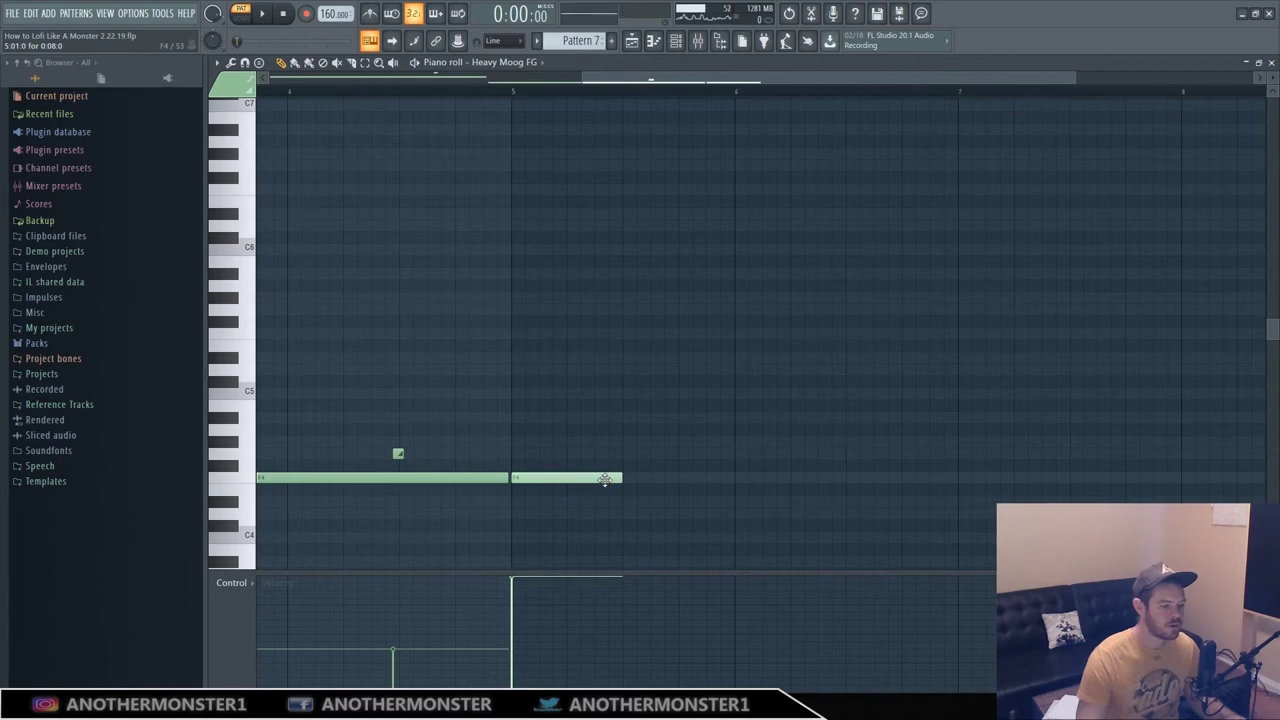
Try the bar 5 test note at F#4, delete it, and redraw it at F4
key("t")
left_click(564, 481)
left_click_drag(528, 515, 512, 513)
right_click(528, 514)
left_click(517, 467)
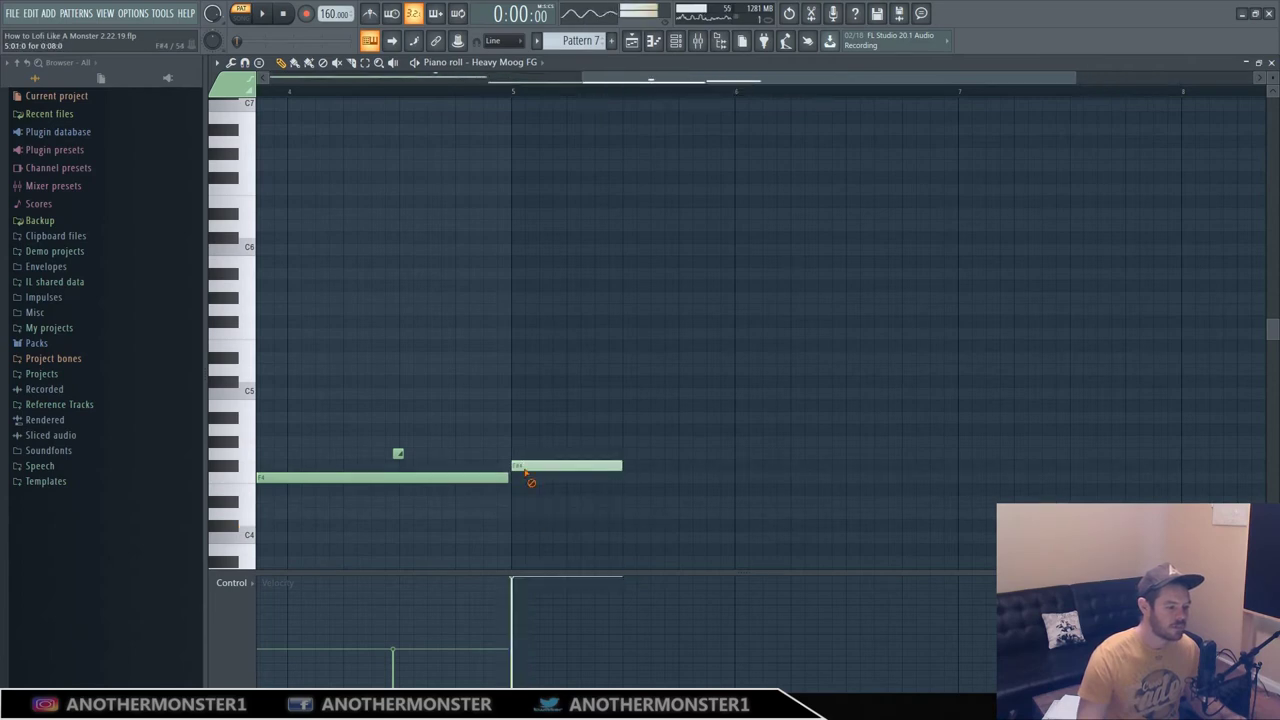
right_click(521, 468)
left_click(515, 480)
Lower the bar 5 test note's velocity in stages, auditioning it at each level, and delete the note
left_click_drag(526, 651, 526, 663)
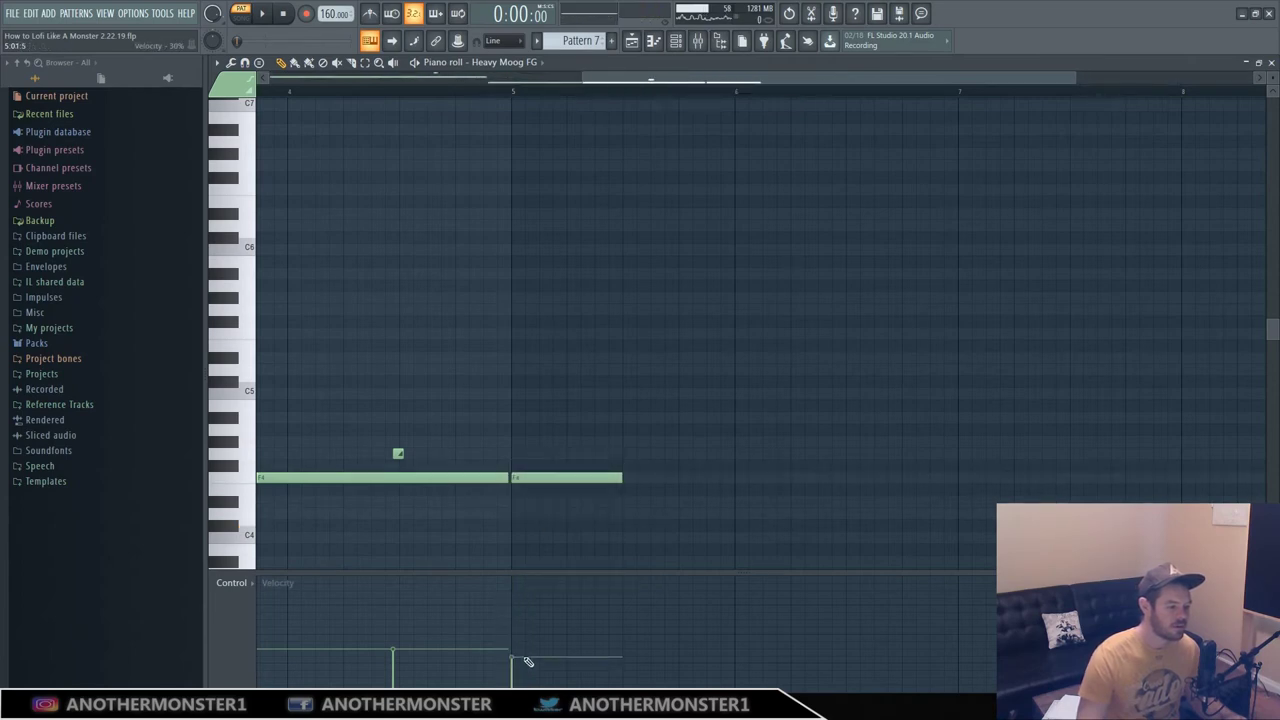
left_click(544, 475)
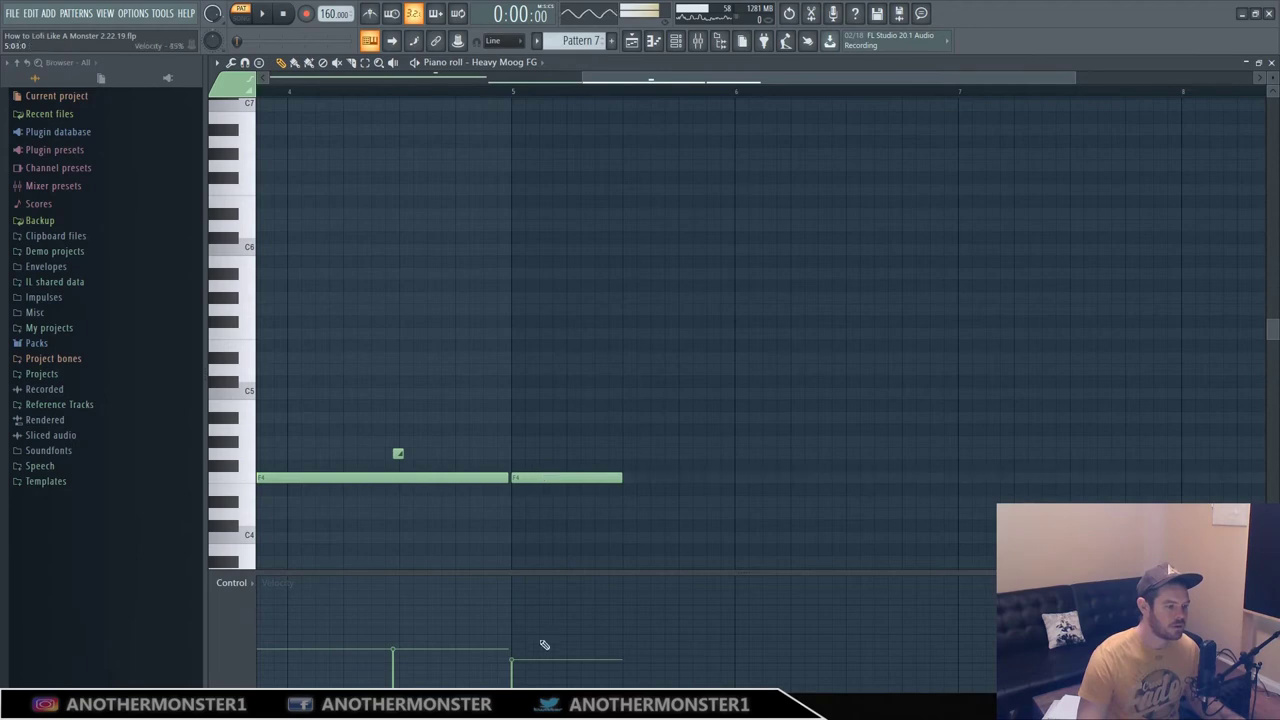
left_click_drag(538, 662, 530, 683)
left_click(540, 478)
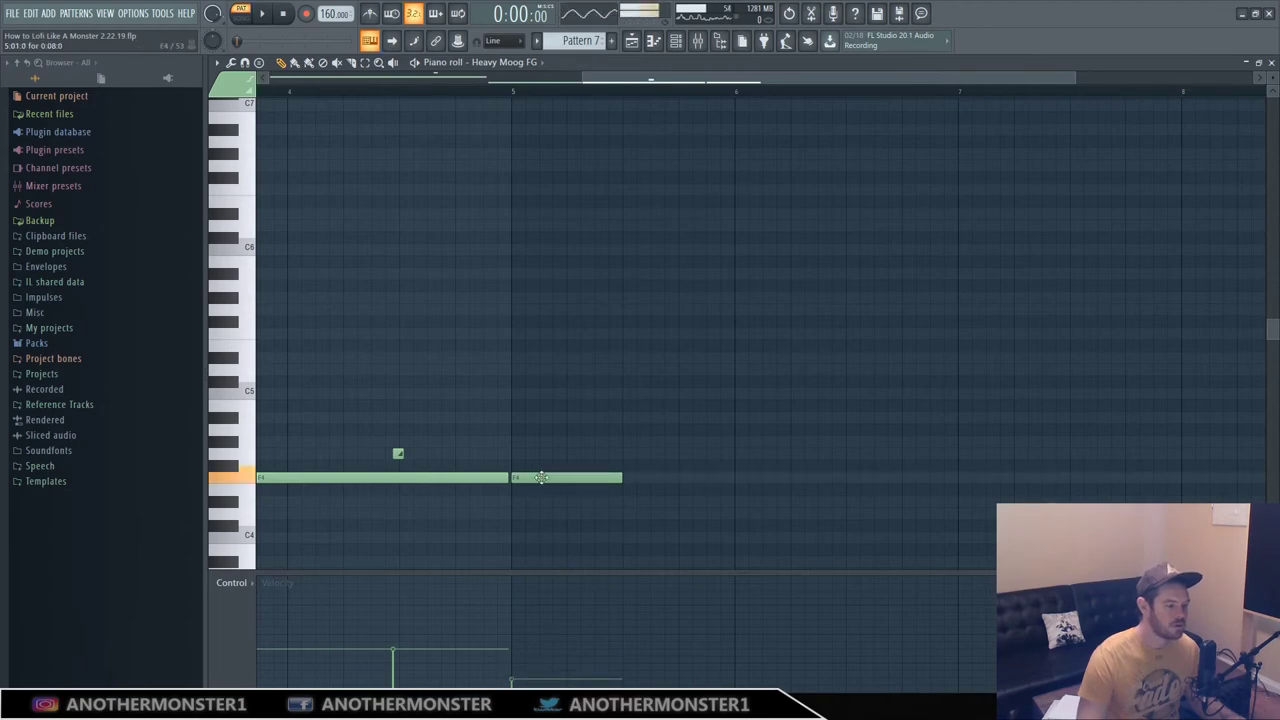
right_click(542, 479)
scroll(740, 334, "down", 1)
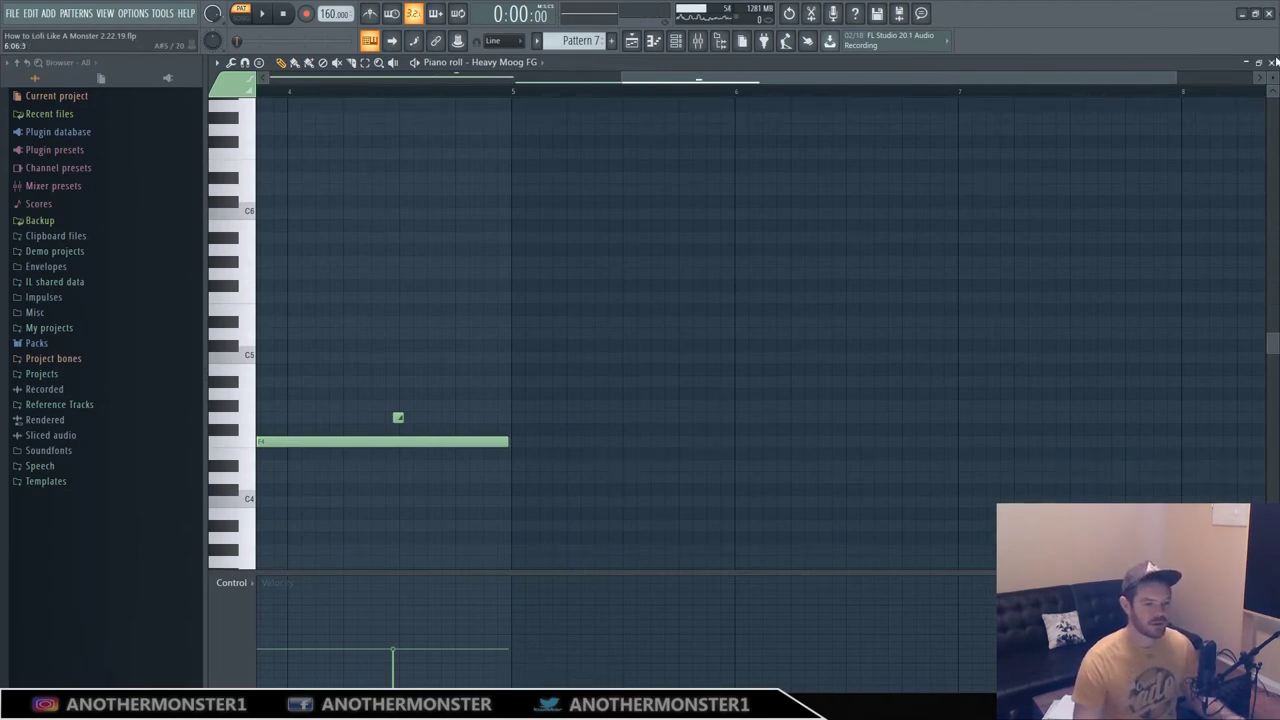
Close the piano roll and inspect the Fruity parametric EQ 2 and bx_subfilter effects on the Heavy Moog FG mixer track
left_click(1272, 62)
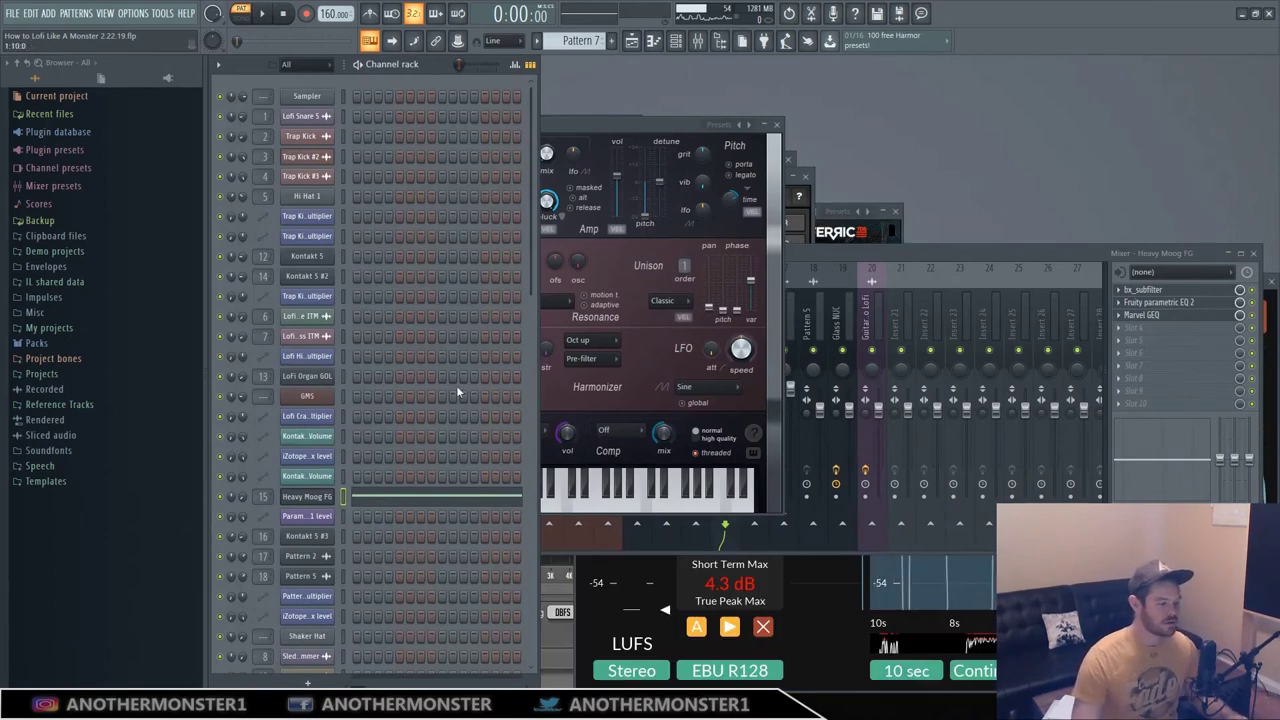
left_click(786, 283)
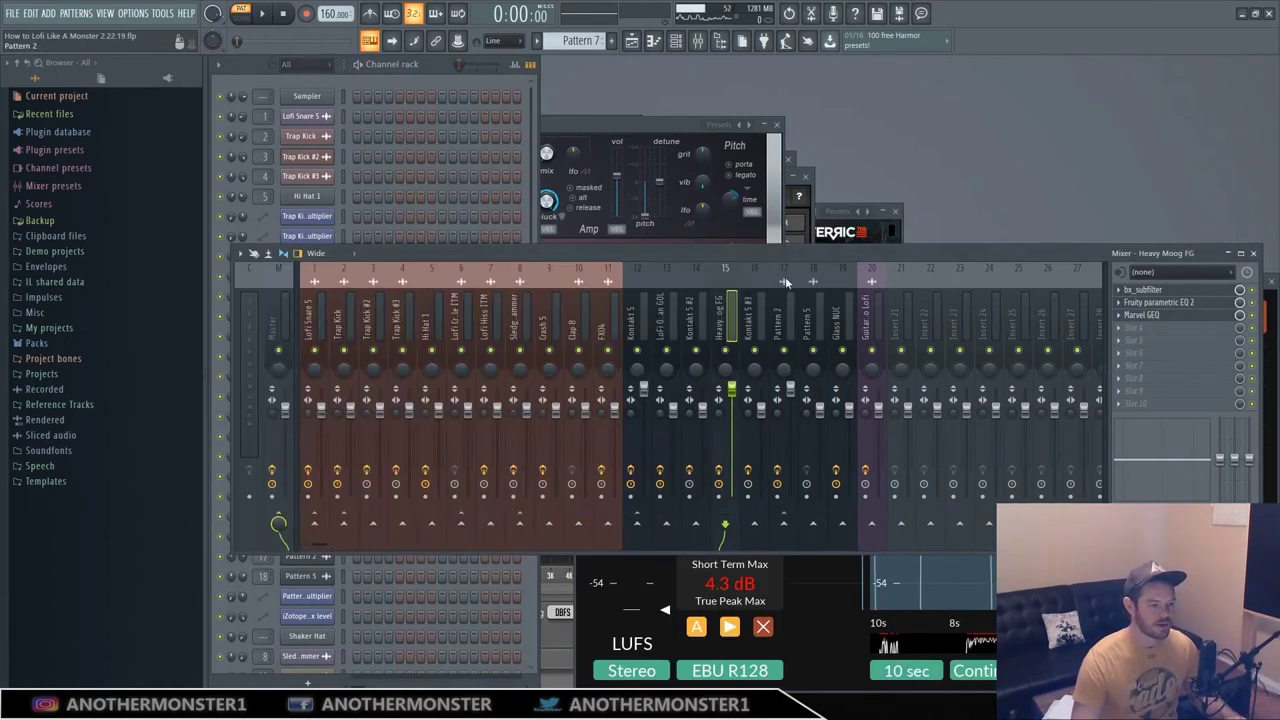
left_click(1180, 301)
left_click(1170, 290)
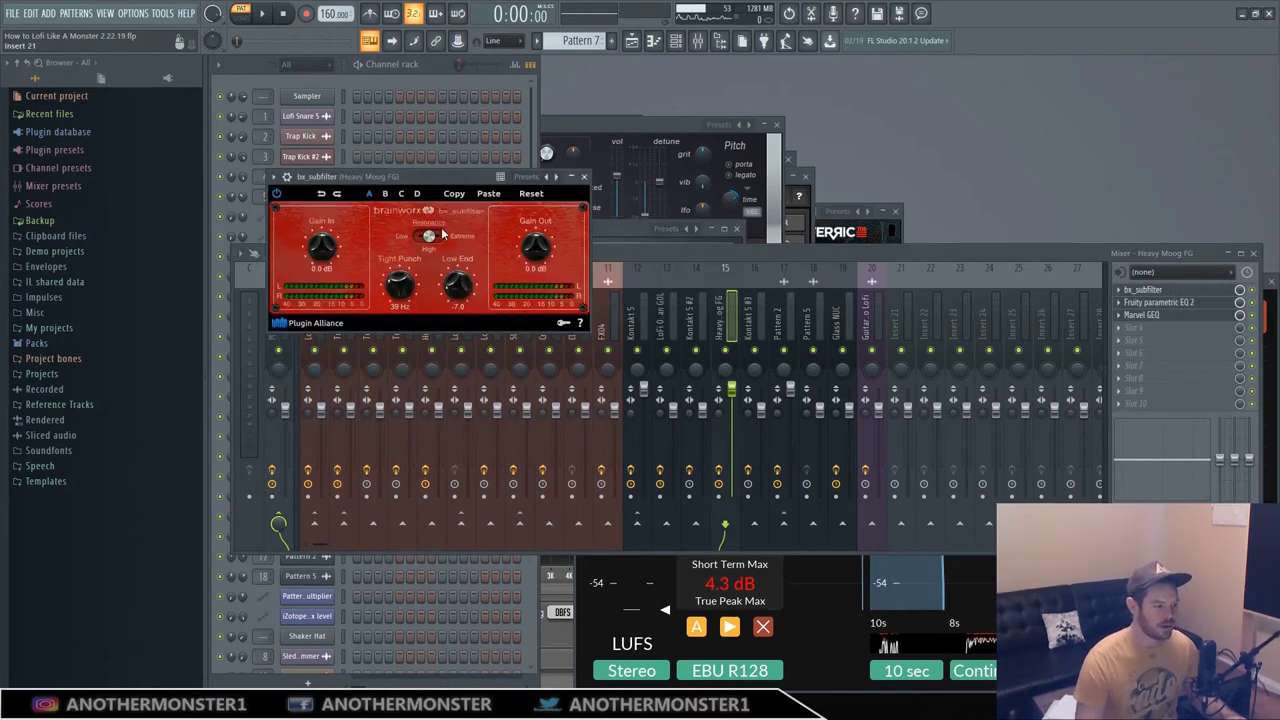
left_click_drag(420, 176, 496, 277)
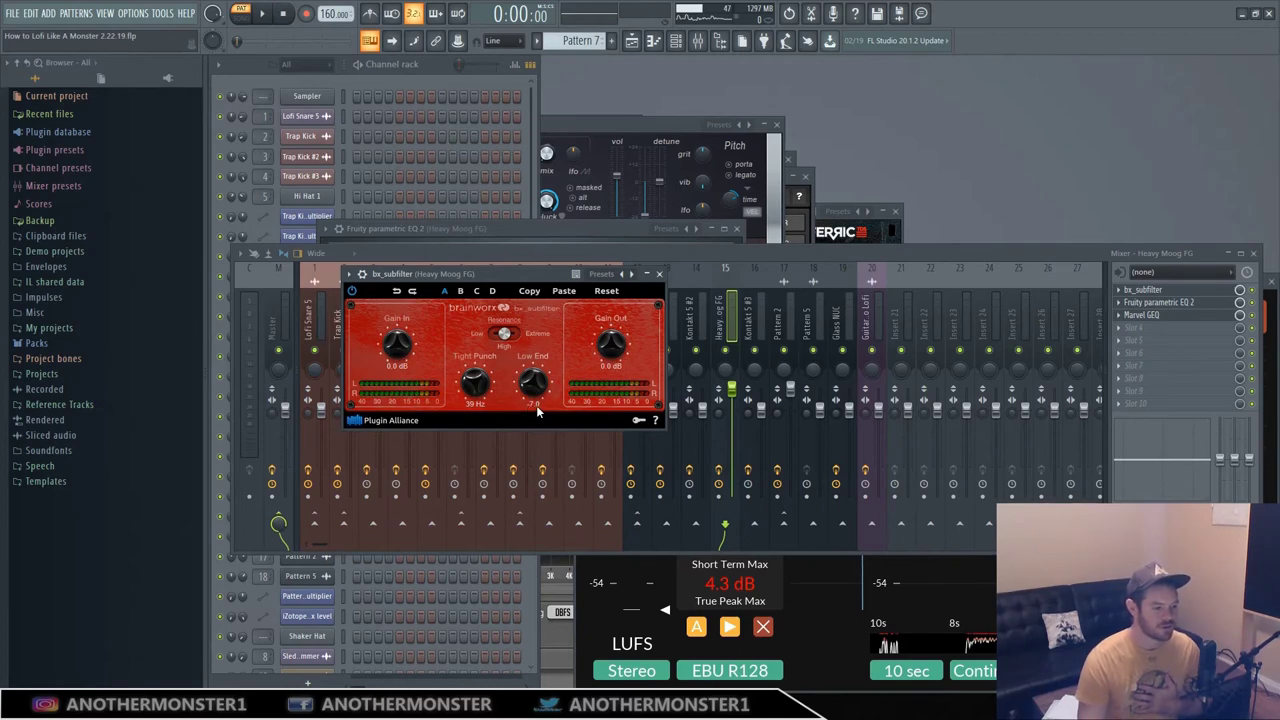
Bypass the three Heavy Moog FG effects and play Pattern 7 dry, and again with only bx_subfilter enabled
left_click(1252, 290)
left_click(1252, 302)
left_click(1252, 315)
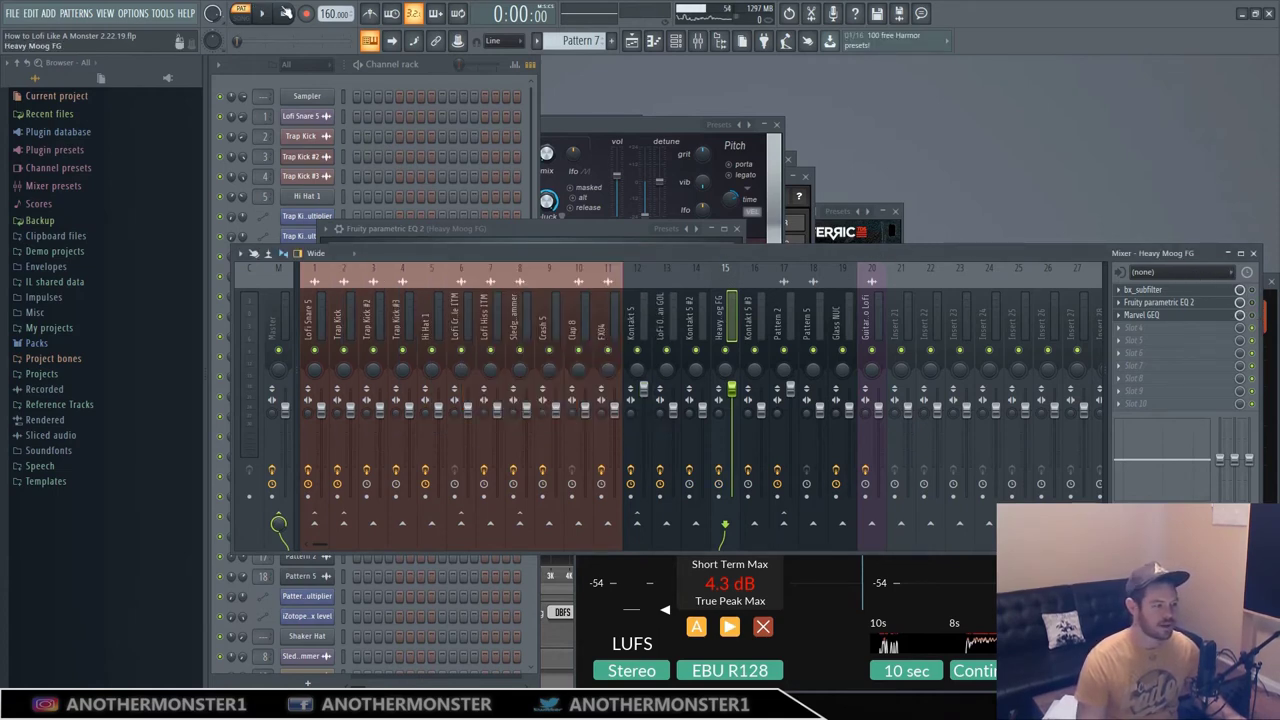
left_click(264, 14)
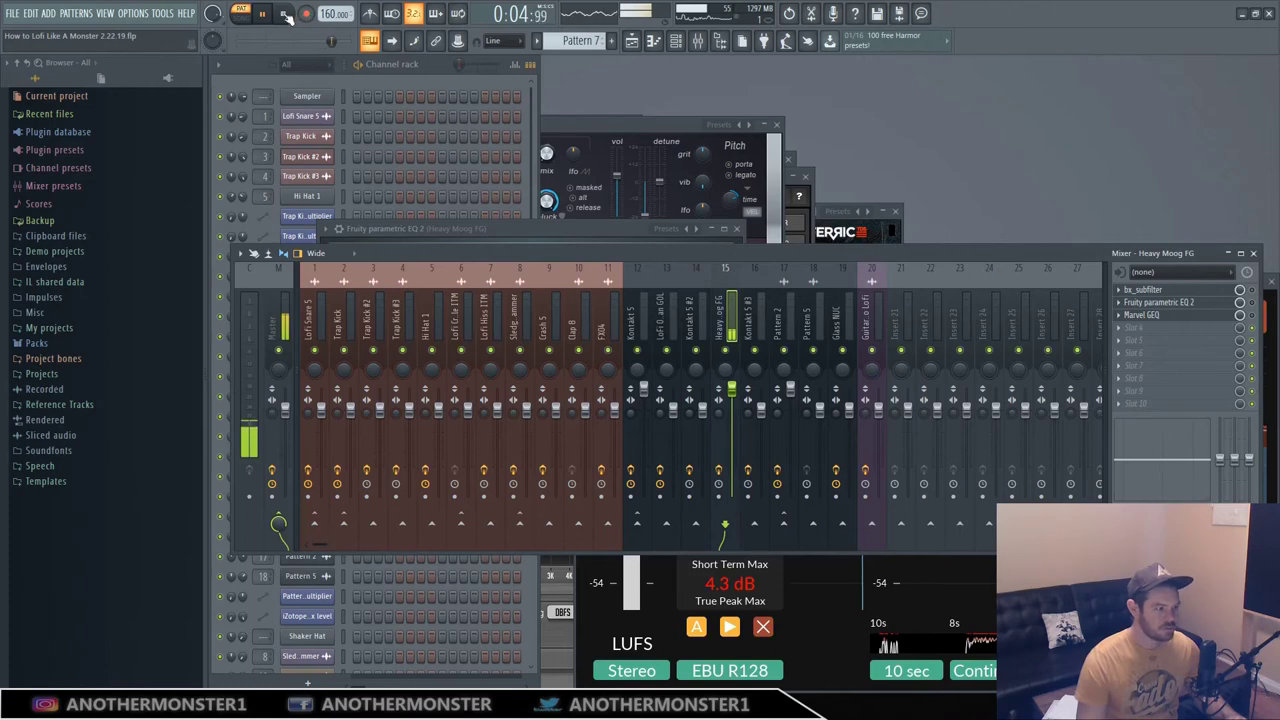
key("space")
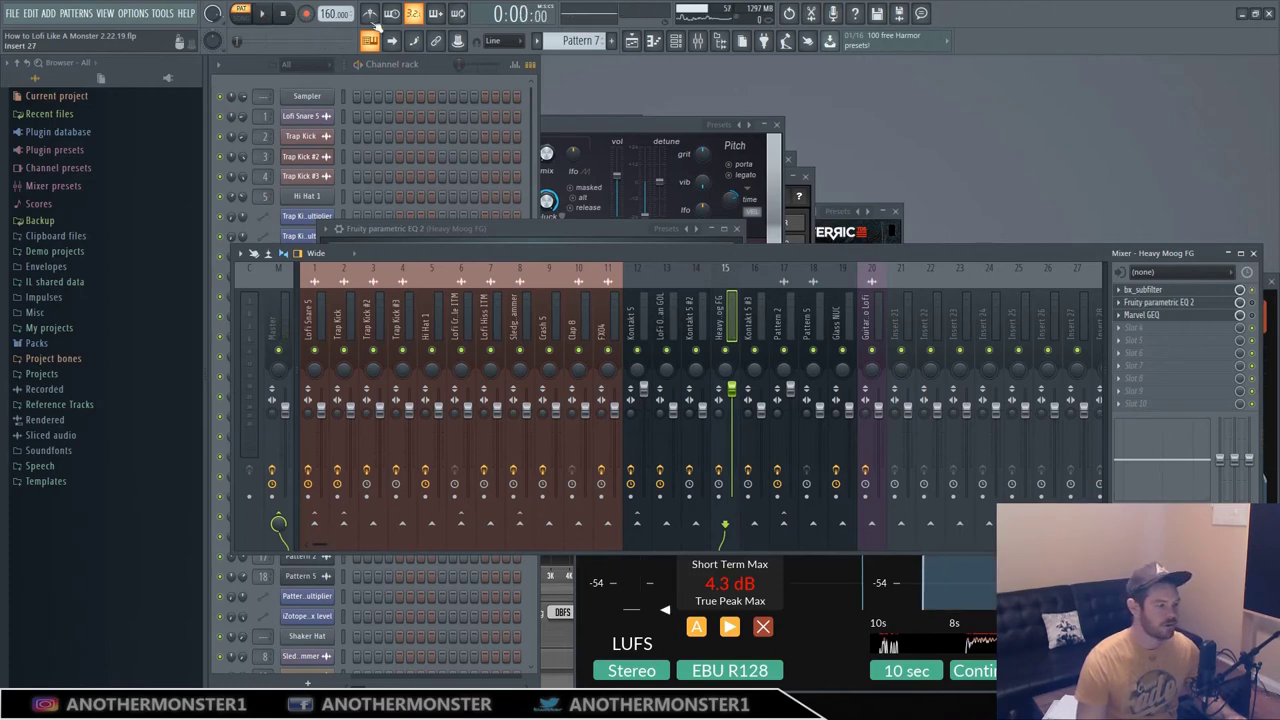
left_click(264, 14)
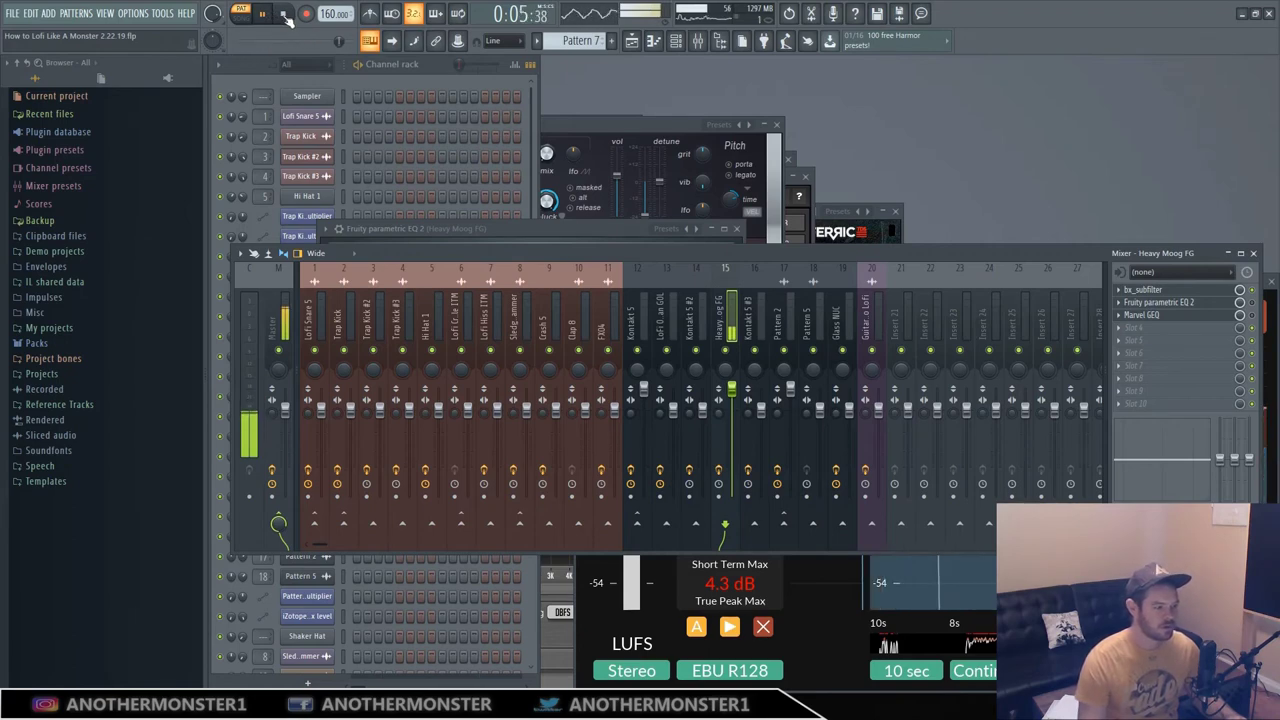
left_click(284, 14)
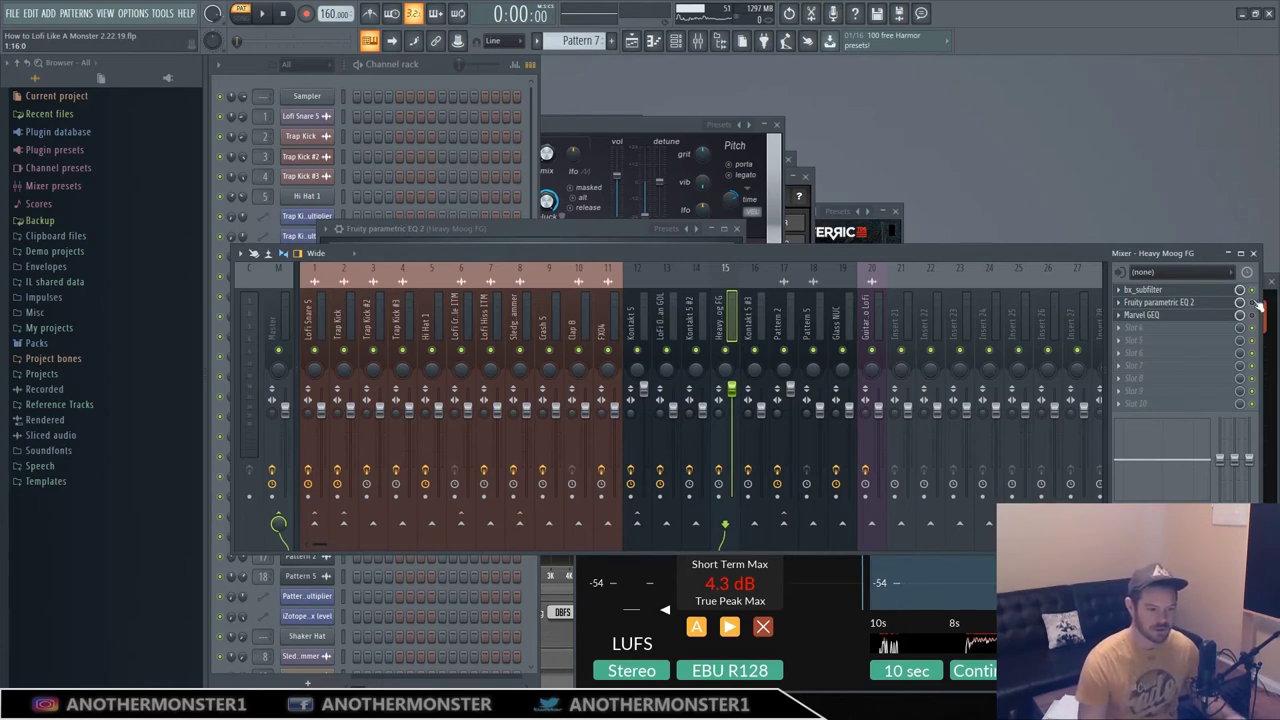
Check the Marvel GEQ and Fruity parametric EQ 2 settings on the Heavy Moog FG mixer track
key("ctrl+s")
left_click(1160, 314)
left_click(1160, 302)
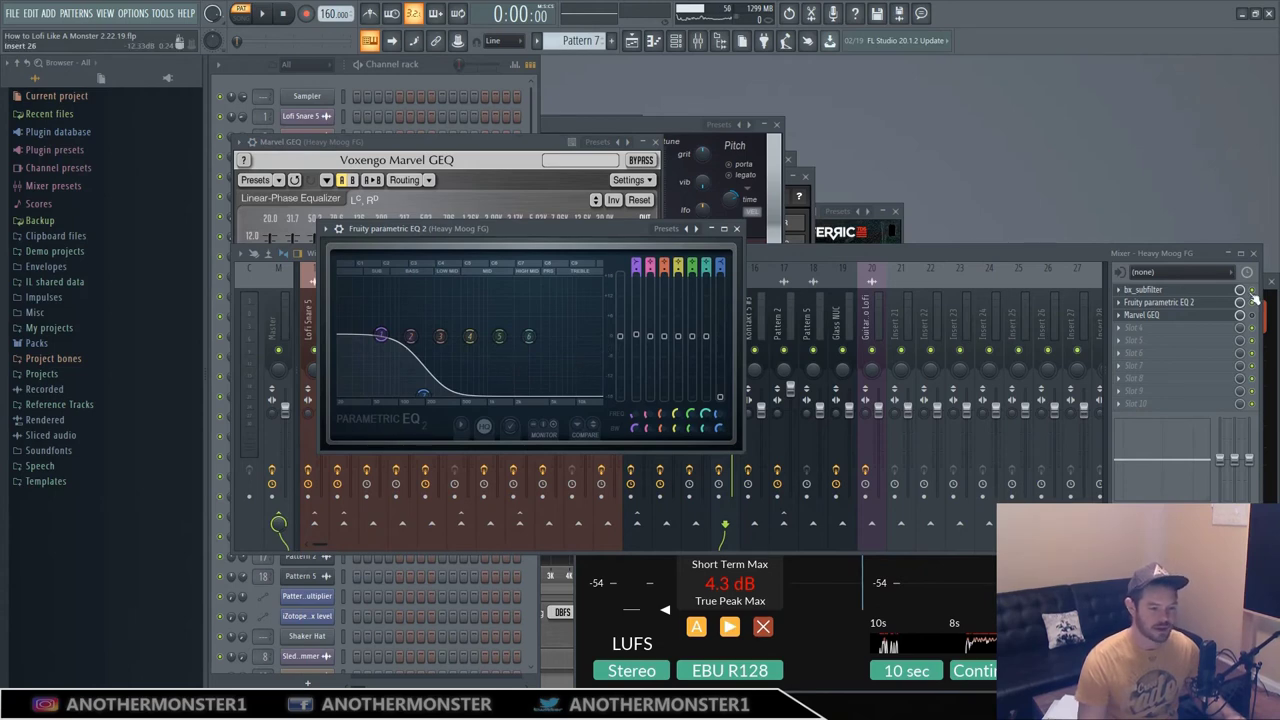
left_click(1122, 248)
Play Pattern 7 from its start twice to compare the Heavy Moog FG sound through its mixer effects
left_click(263, 14)
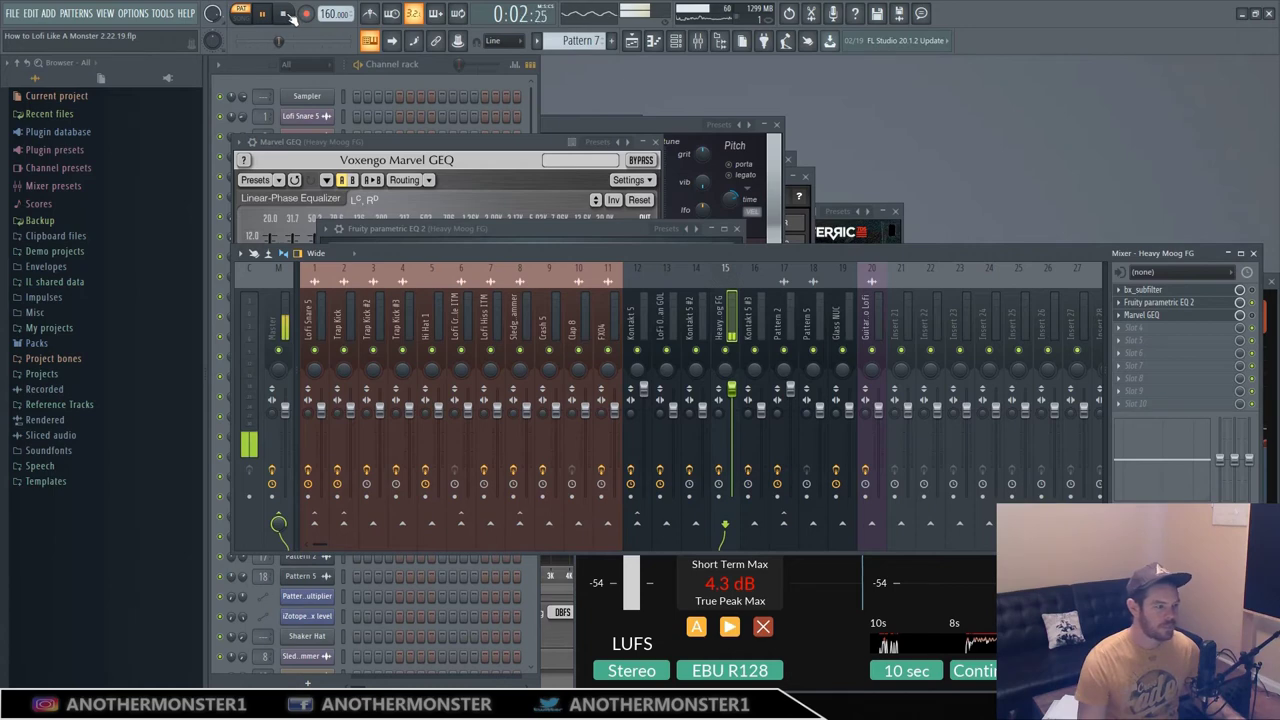
left_click(284, 15)
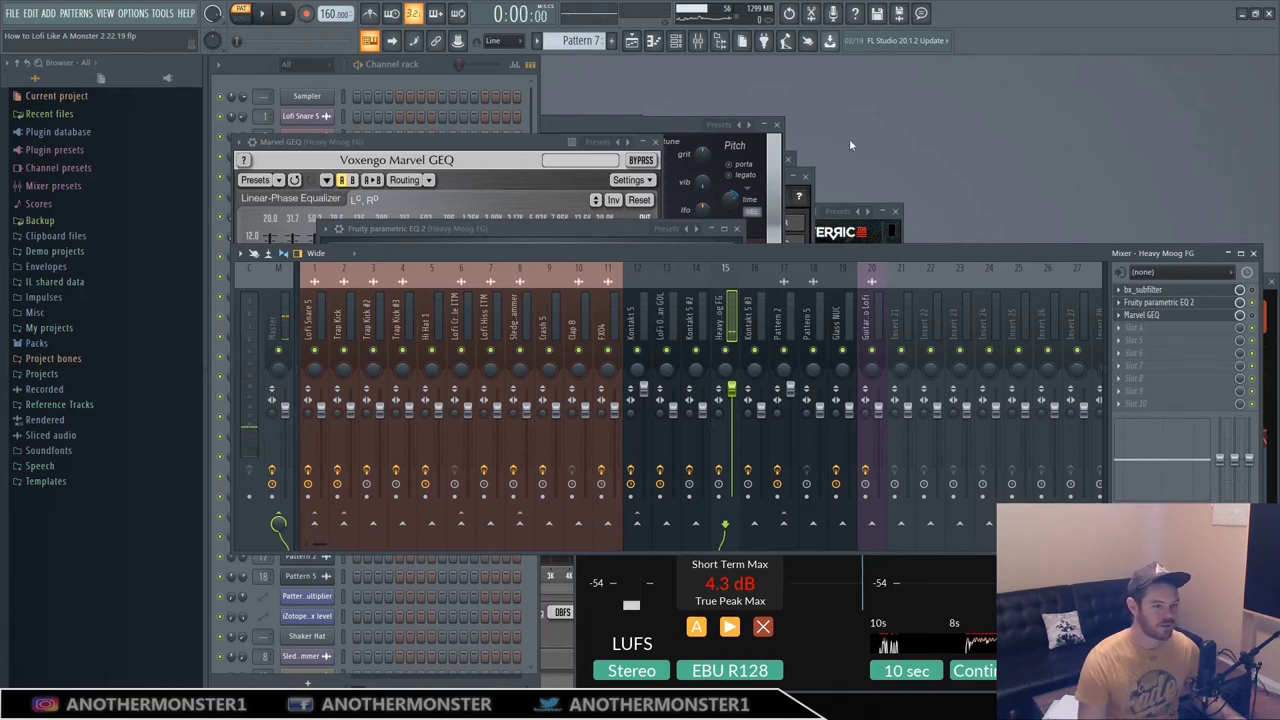
left_click(263, 14)
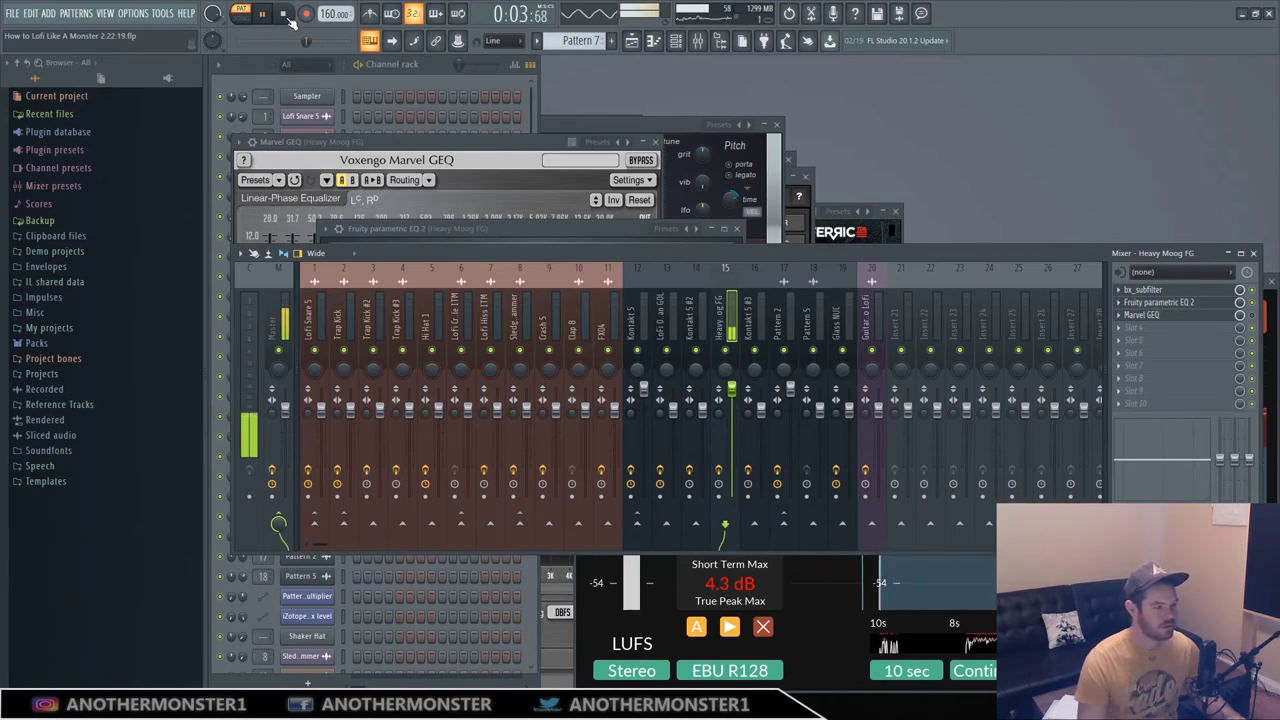
left_click(287, 16)
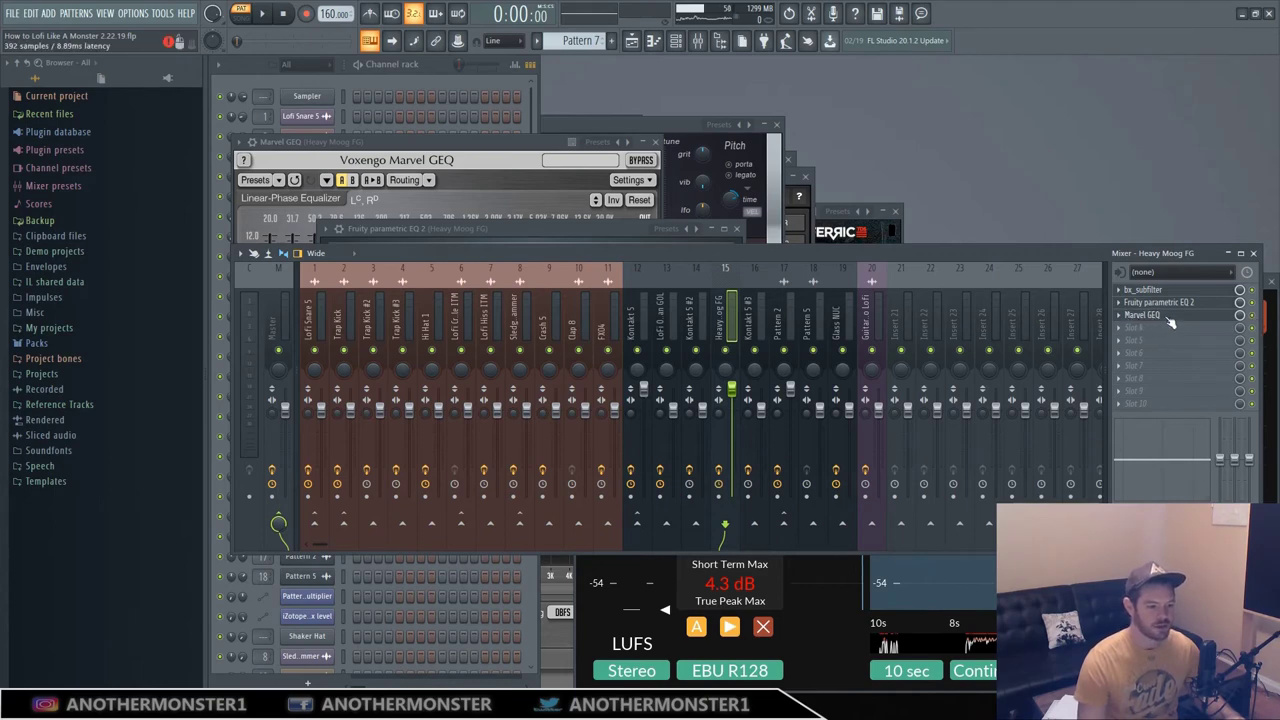
Open Marvel GEQ on the Heavy Moog FG mixer track and set its 31.7 Hz band to 0.5
left_click(1168, 319)
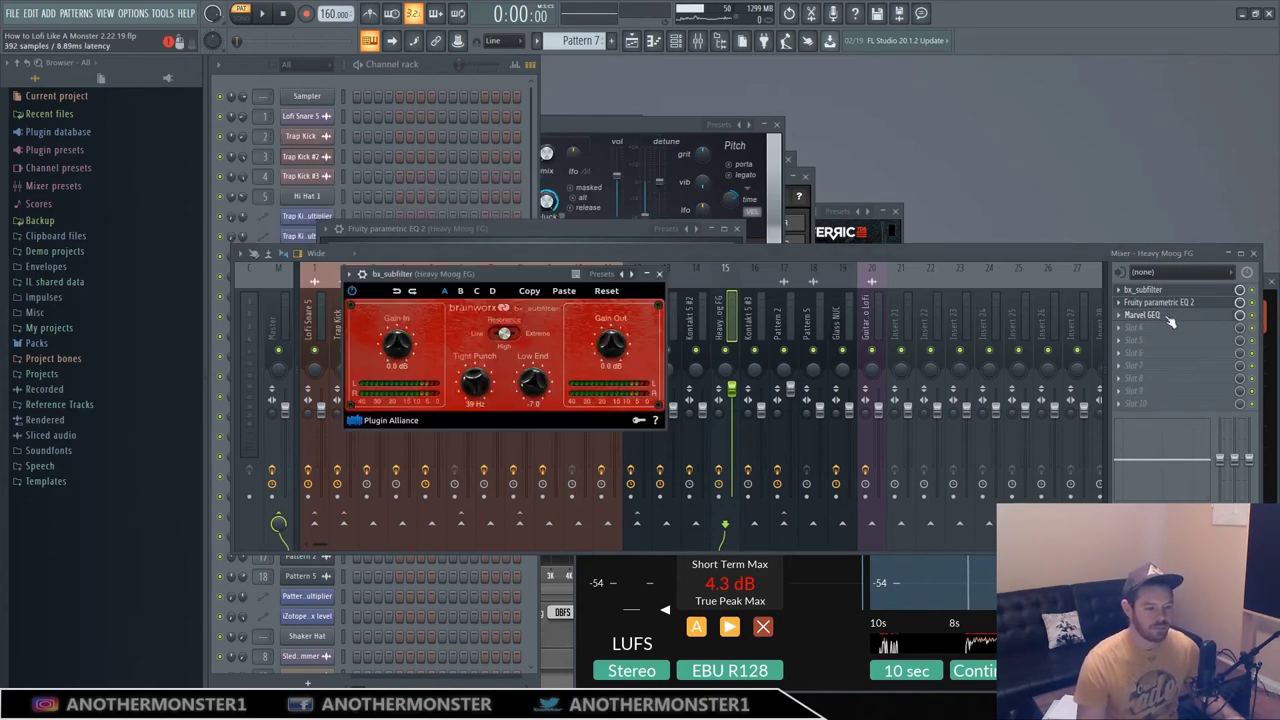
left_click(1168, 318)
left_click_drag(427, 146, 457, 176)
left_click_drag(323, 323, 323, 328)
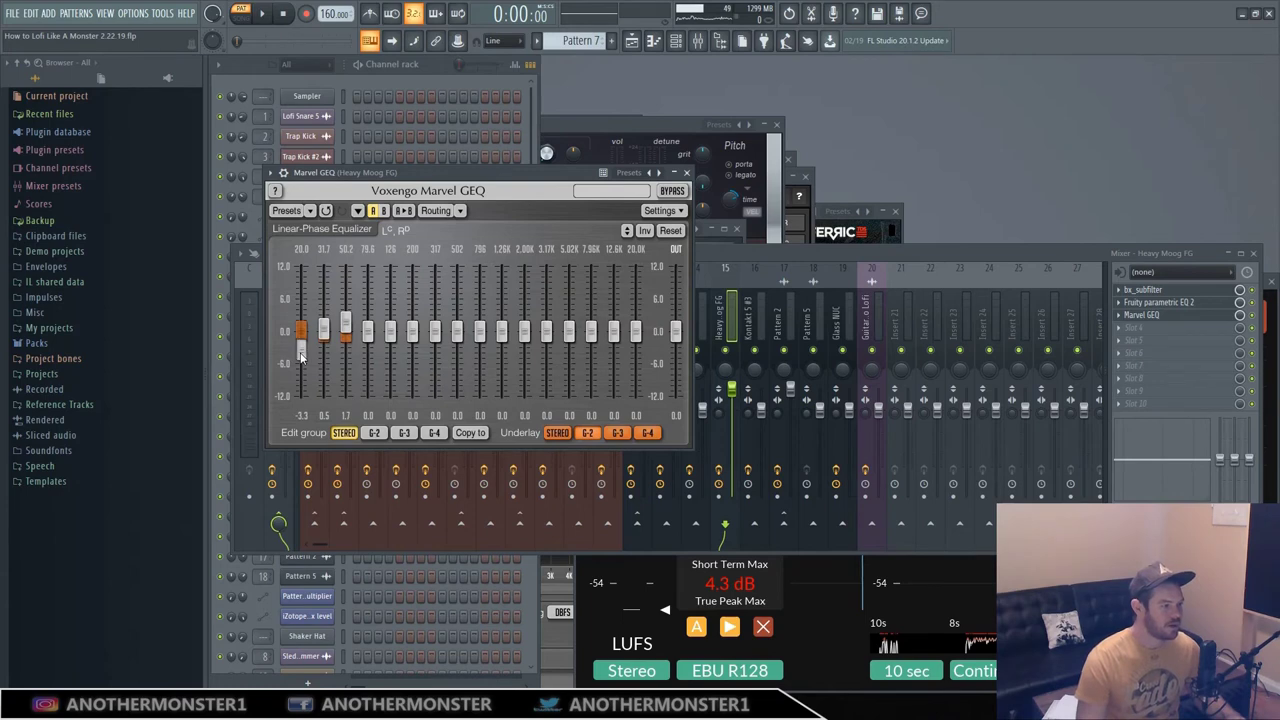
left_click_drag(300, 357, 300, 358)
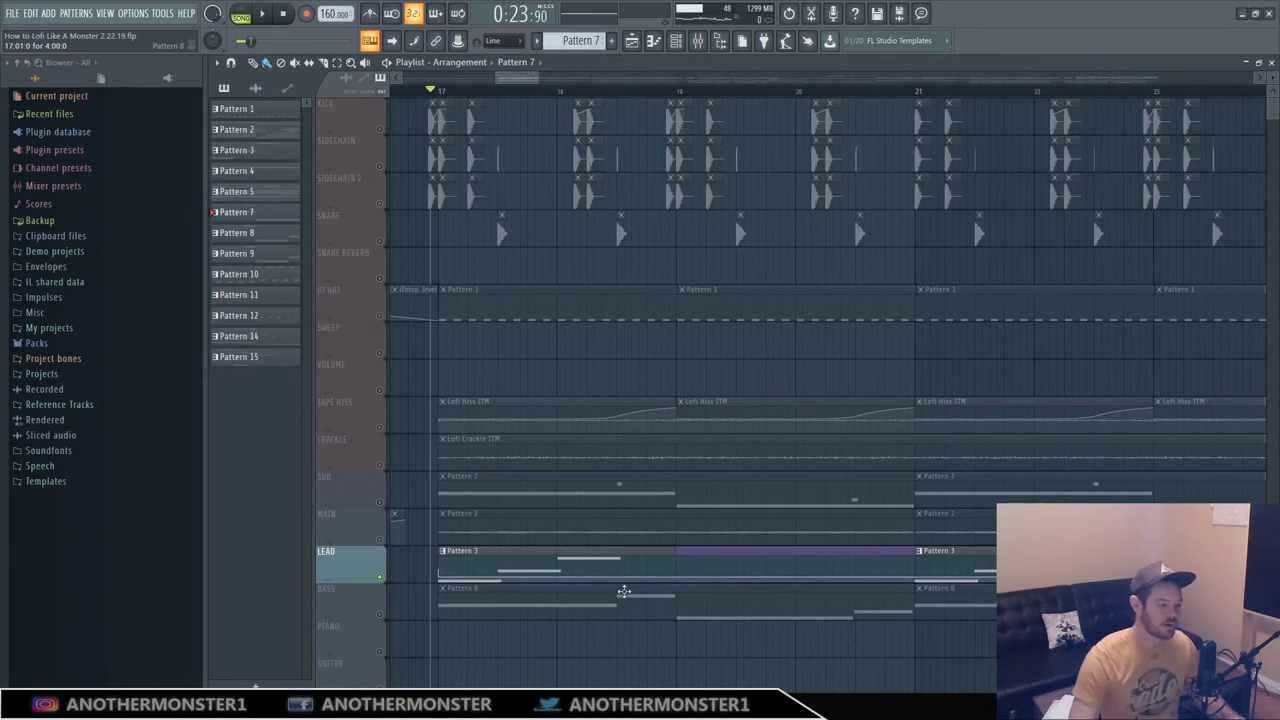
Play the arrangement from just before bar 17 twice in song mode, then return to the Playlist
left_click(260, 14)
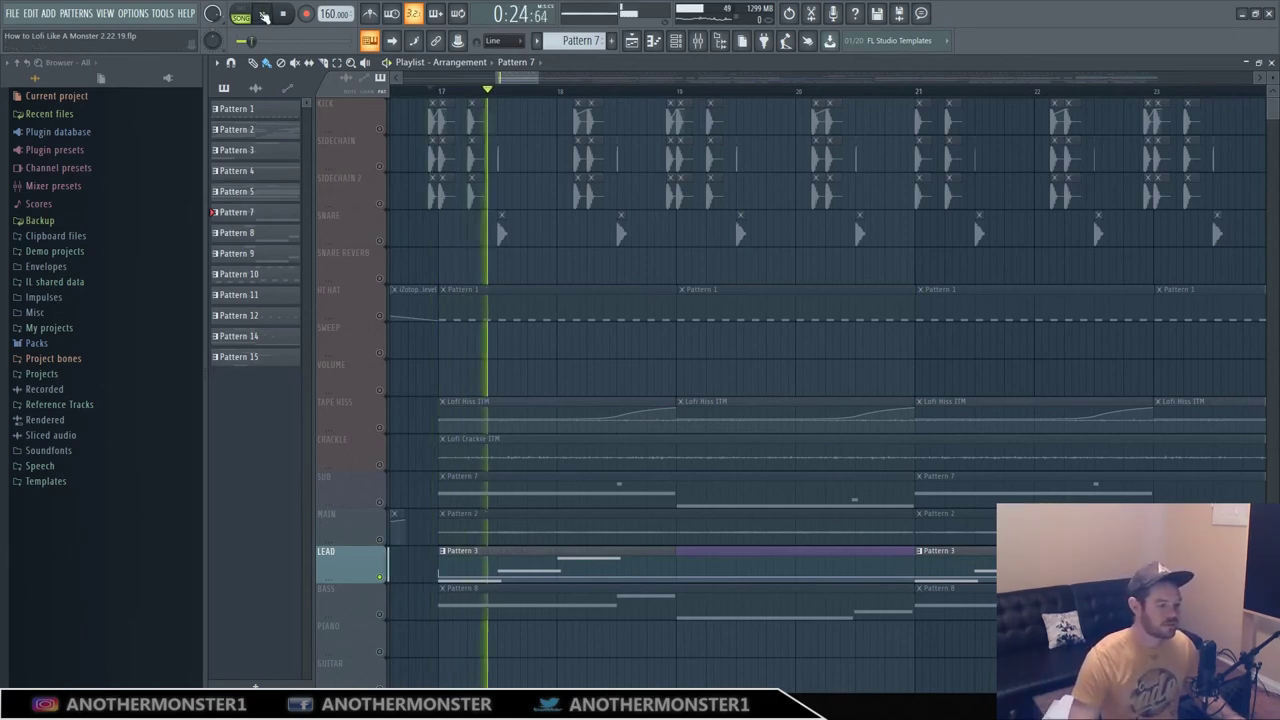
left_click(633, 42)
left_click(284, 14)
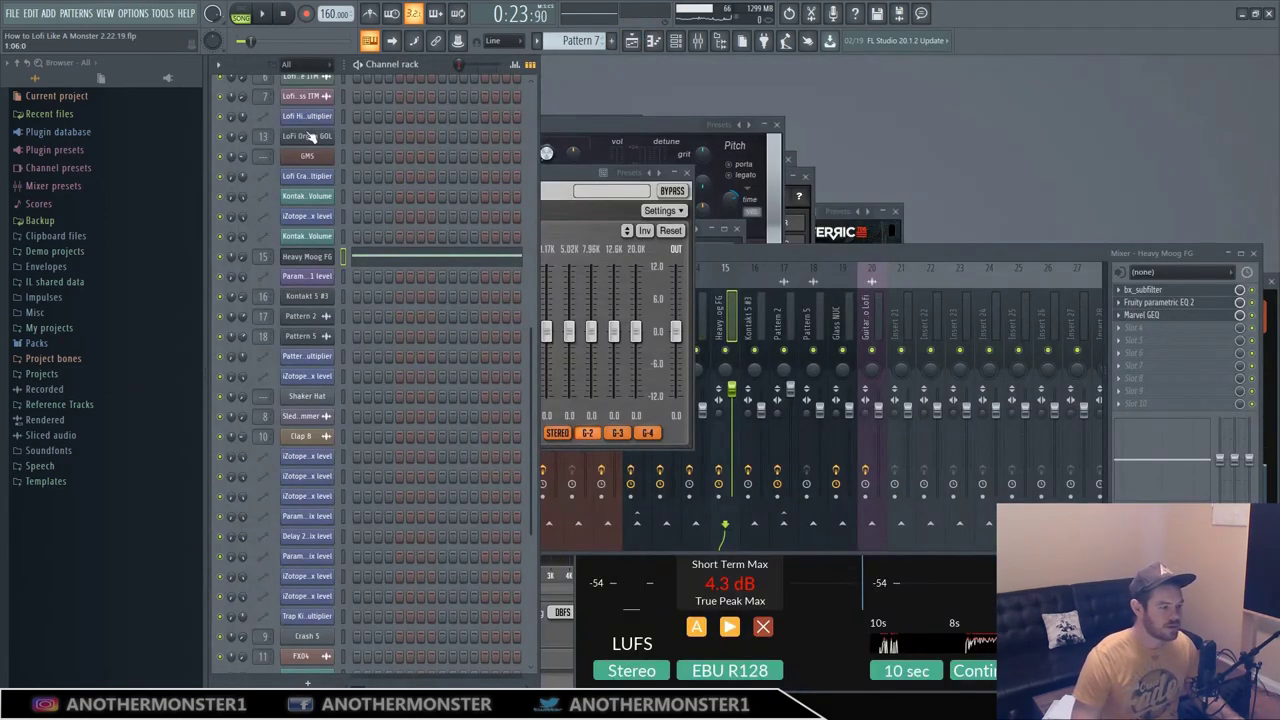
key("space")
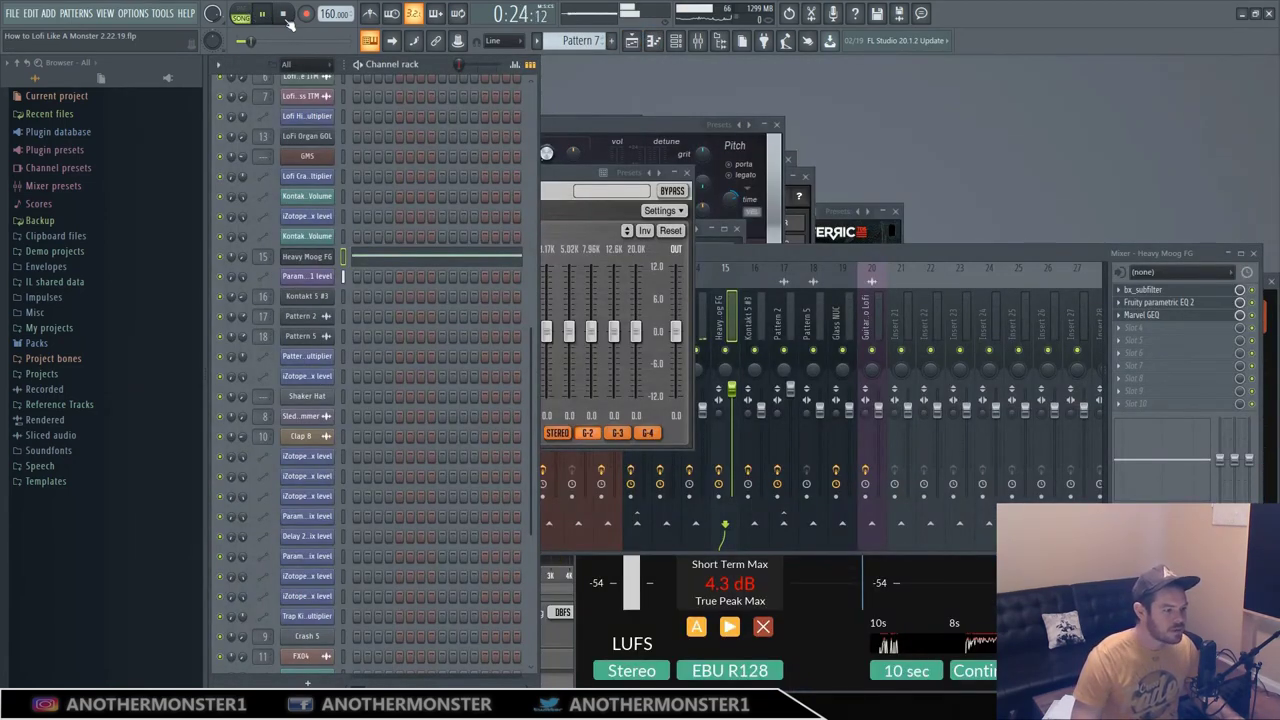
left_click(287, 16)
left_click(632, 42)
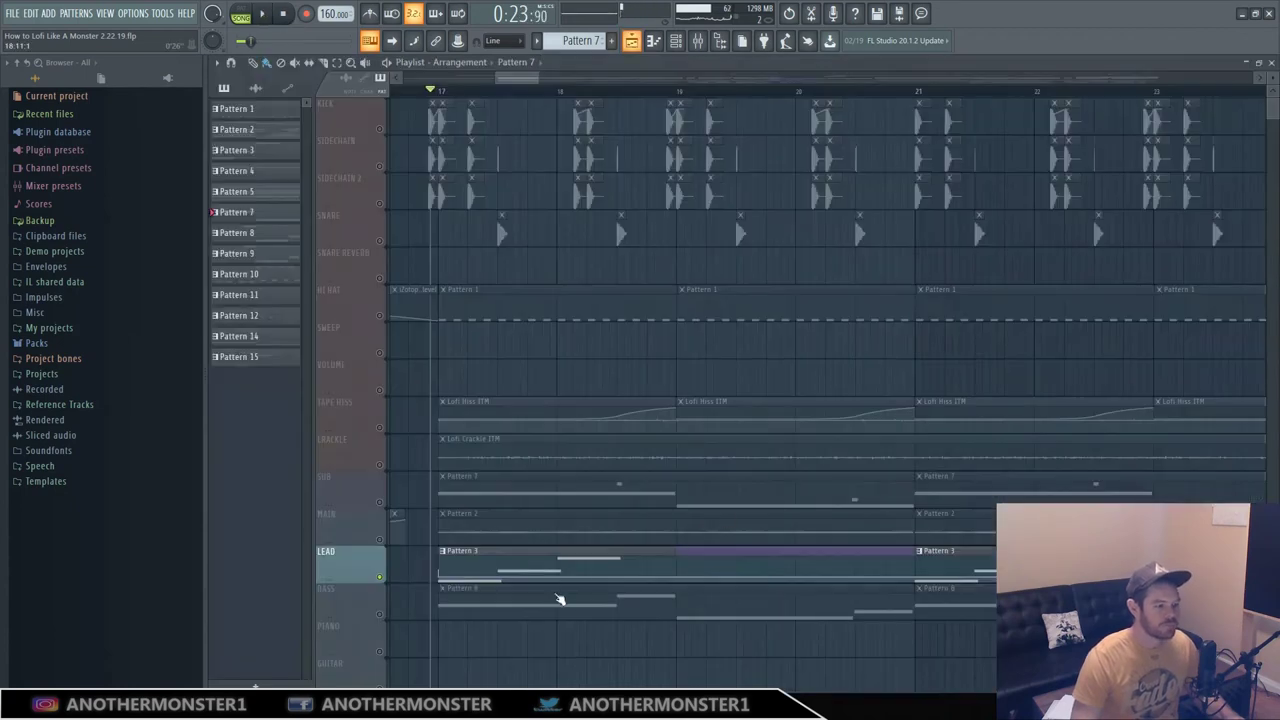
Play the lead's Pattern 3 on its own and find its Kontakt 5 #2 channel in the Channel rack
left_click(508, 555)
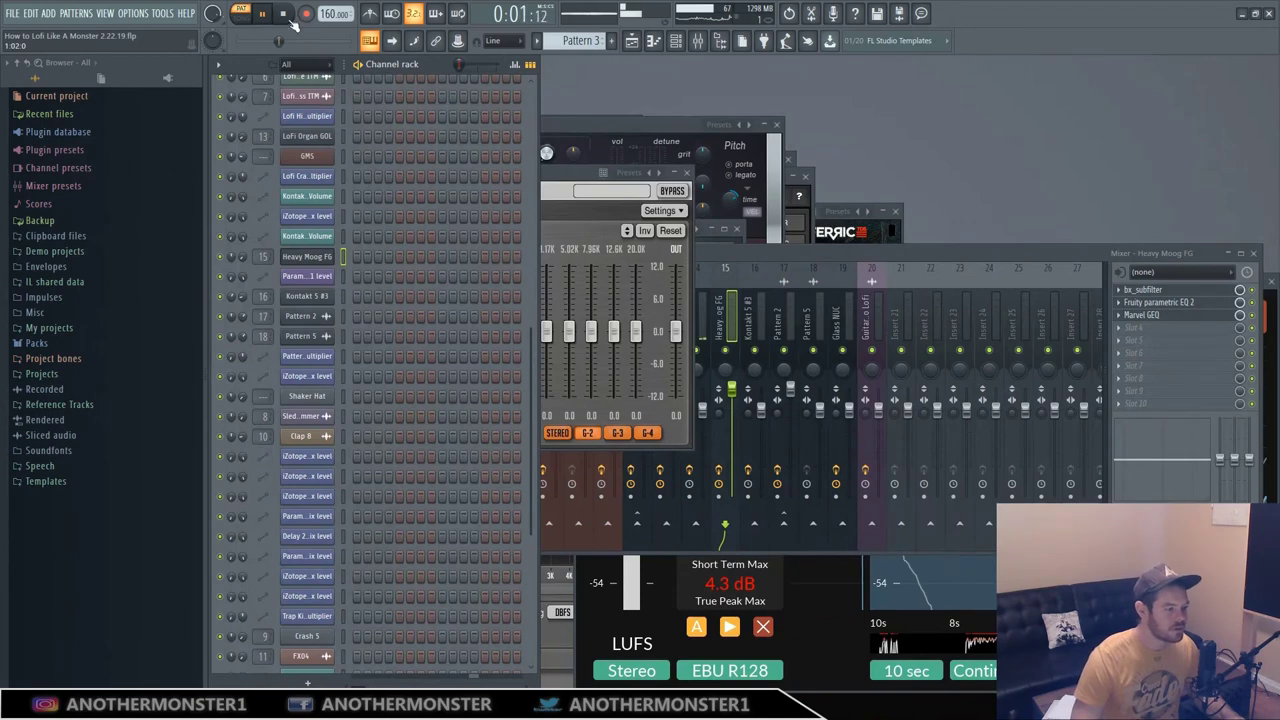
left_click(284, 15)
scroll(374, 431, "down", 3)
scroll(374, 431, "up", 3)
scroll(372, 425, "up", 5)
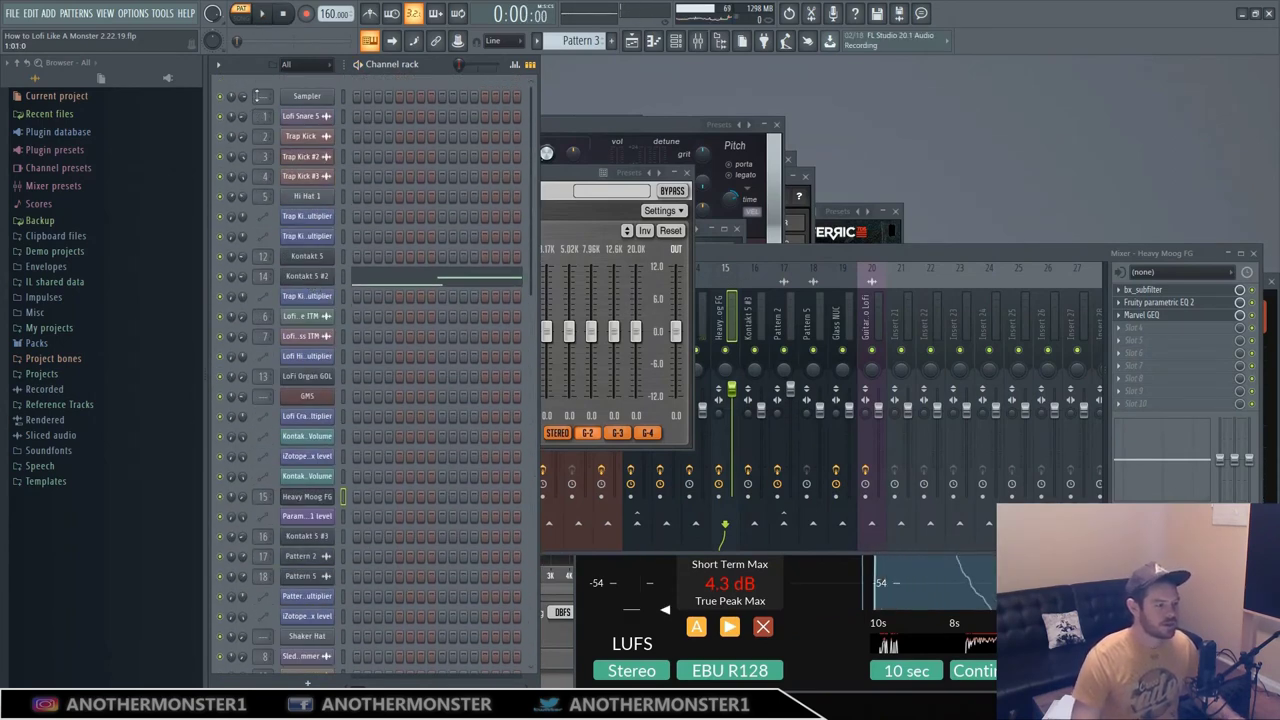
left_click(263, 14)
left_click(284, 16)
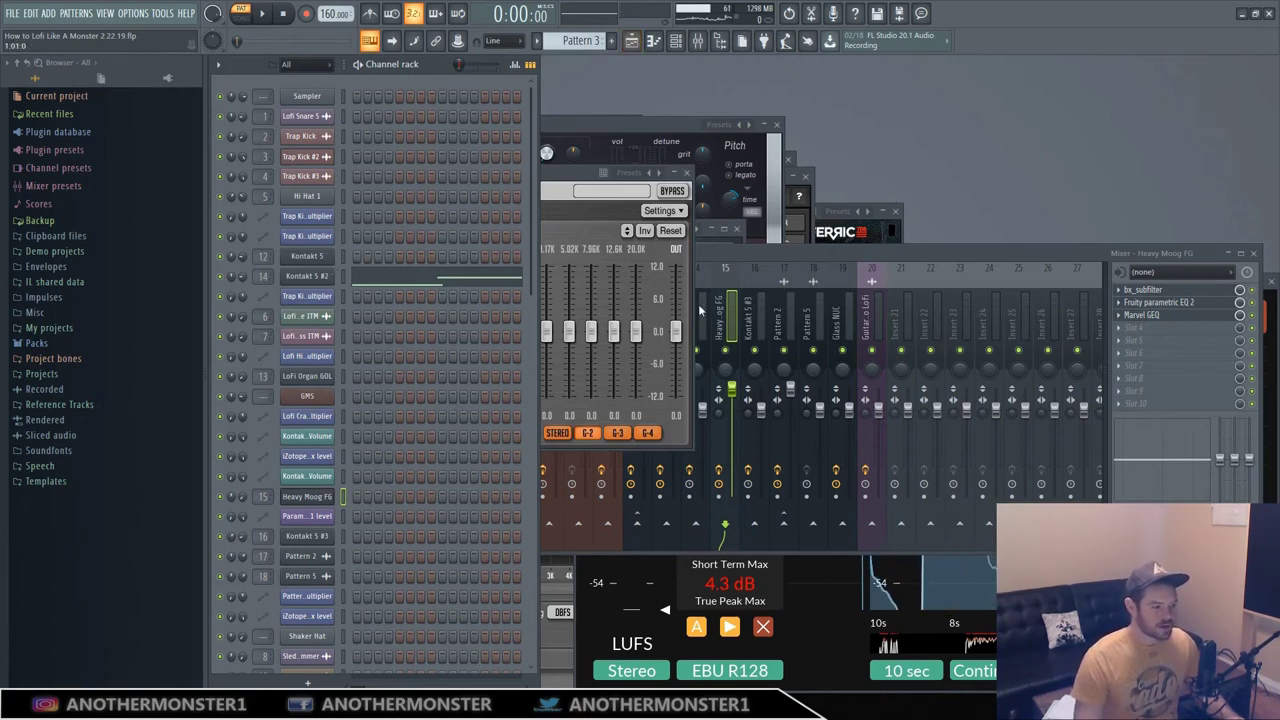
Play Pattern 3 with the mixer in front, compare the Kontakt 5 #2 and Kontakt 5 tracks, and open MAutopan on Kontakt 5 #2
left_click(775, 254)
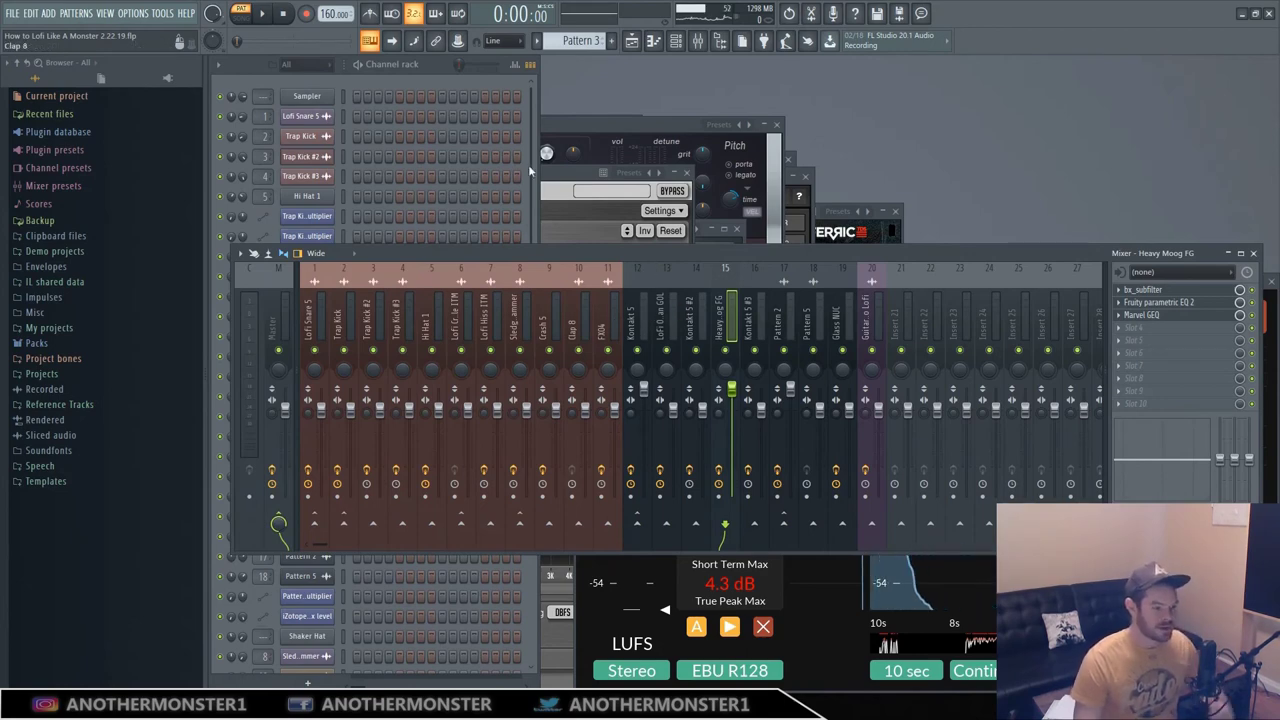
left_click(264, 15)
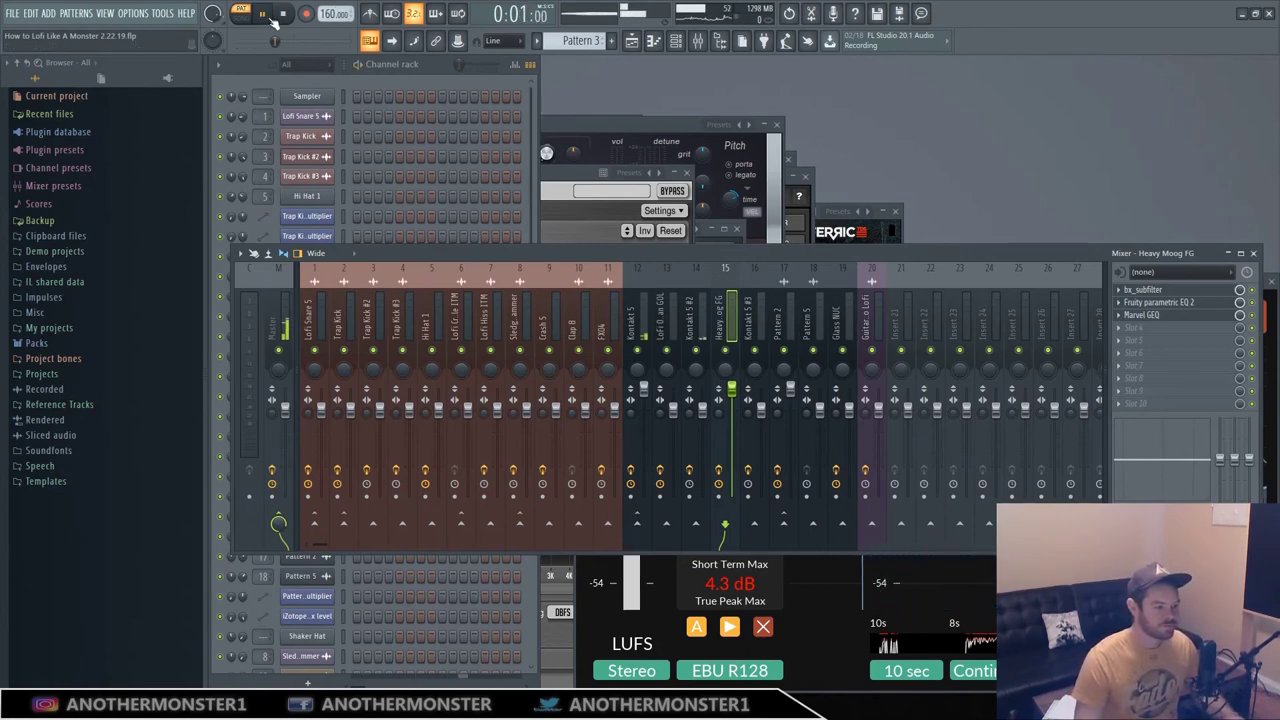
left_click(698, 320)
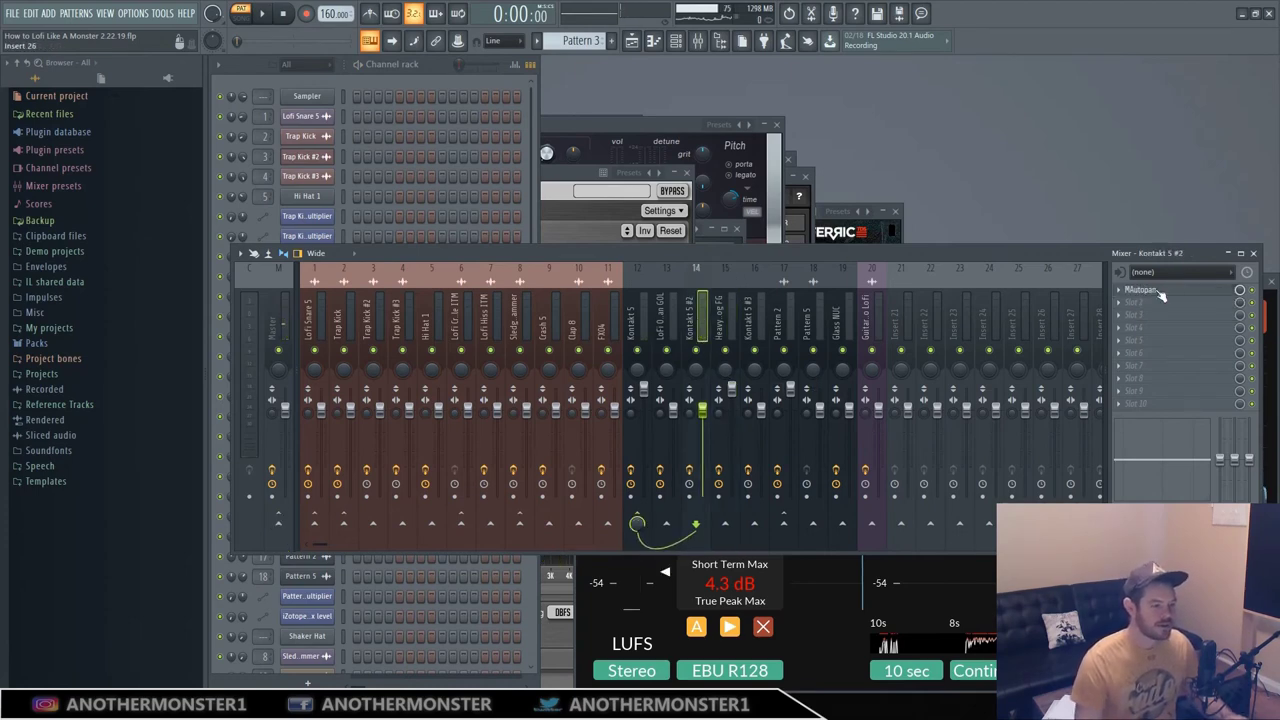
left_click(636, 322)
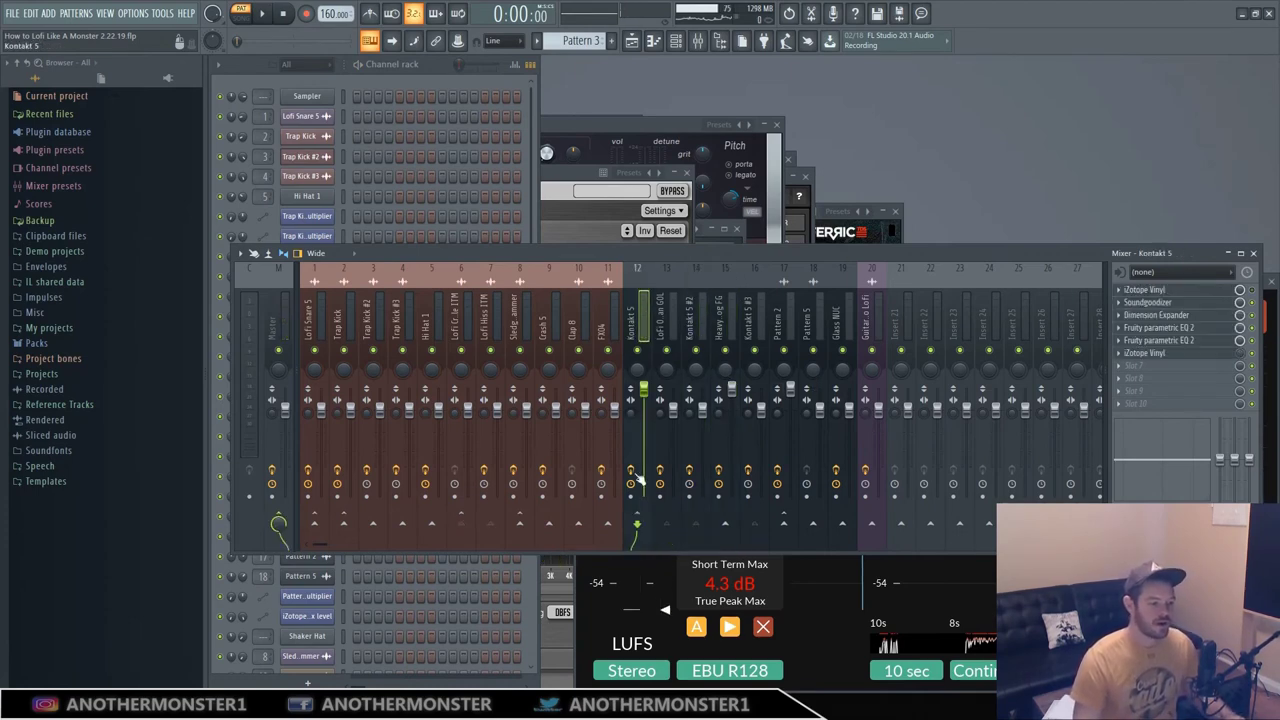
left_click(692, 322)
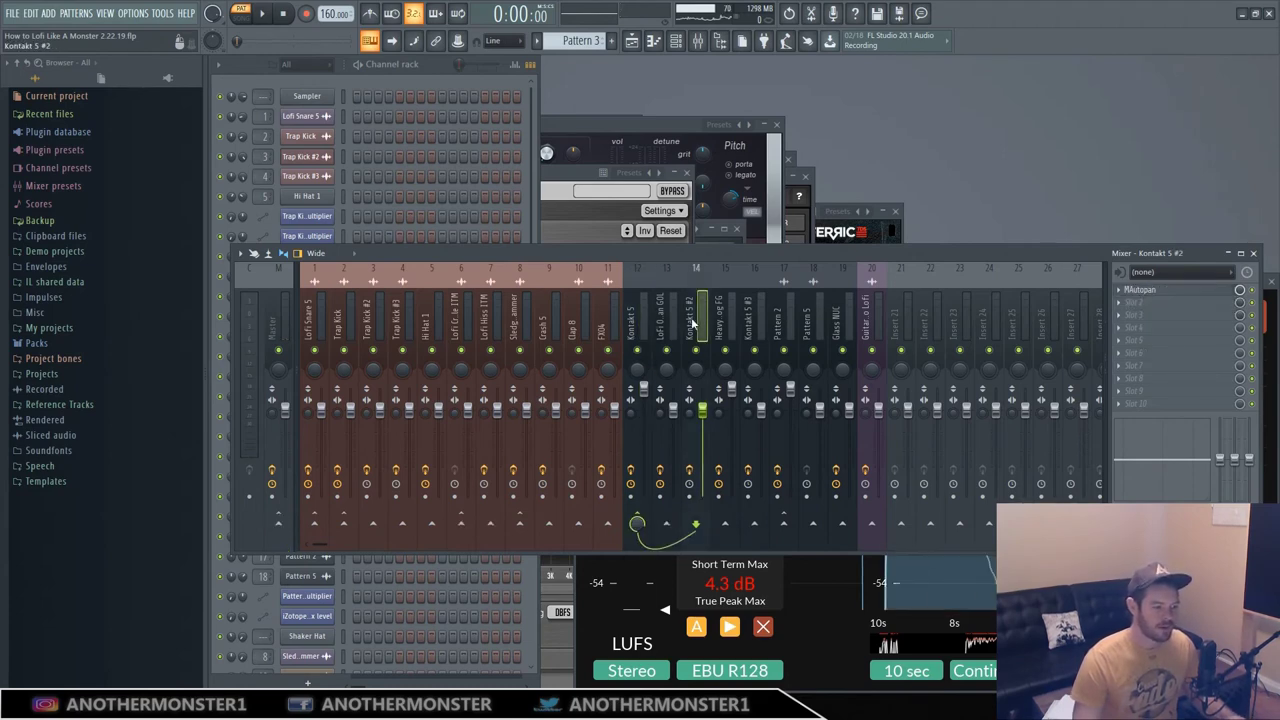
left_click(1170, 291)
left_click_drag(494, 193, 494, 188)
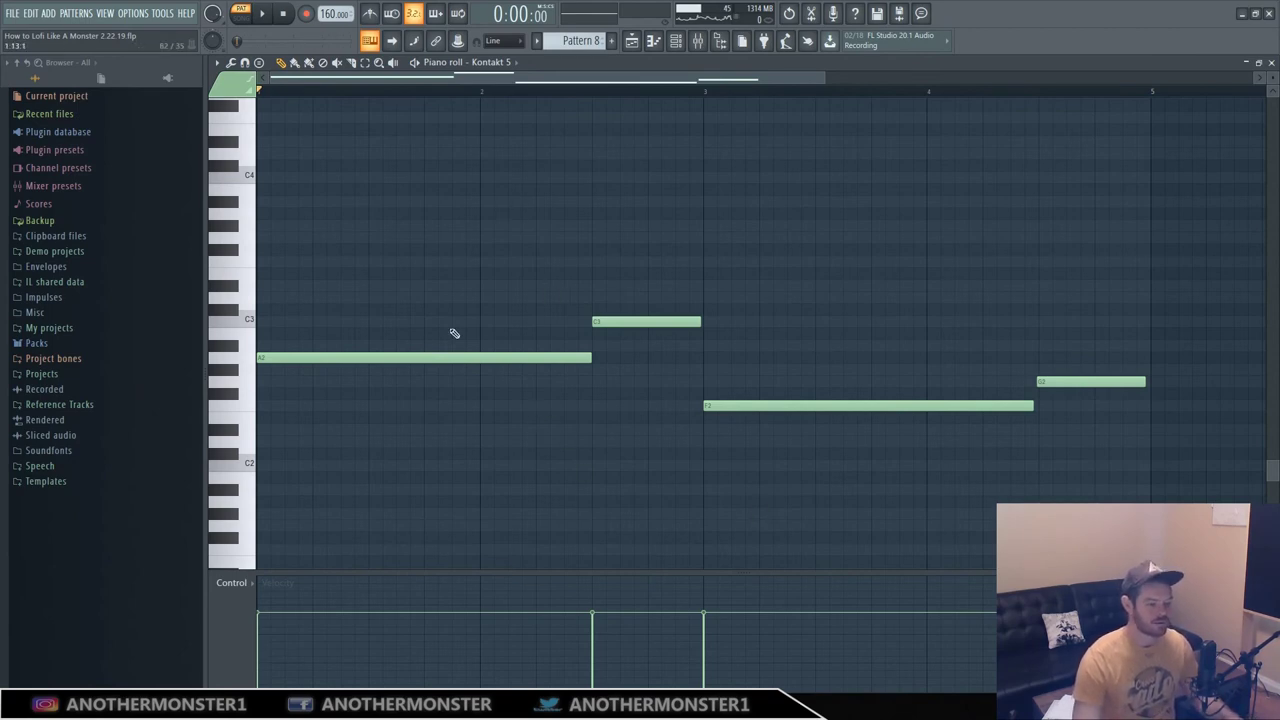
Play the bass notes of Pattern 8 in the piano roll, then show the Kontakt 5 mixer track's effects
left_click(264, 16)
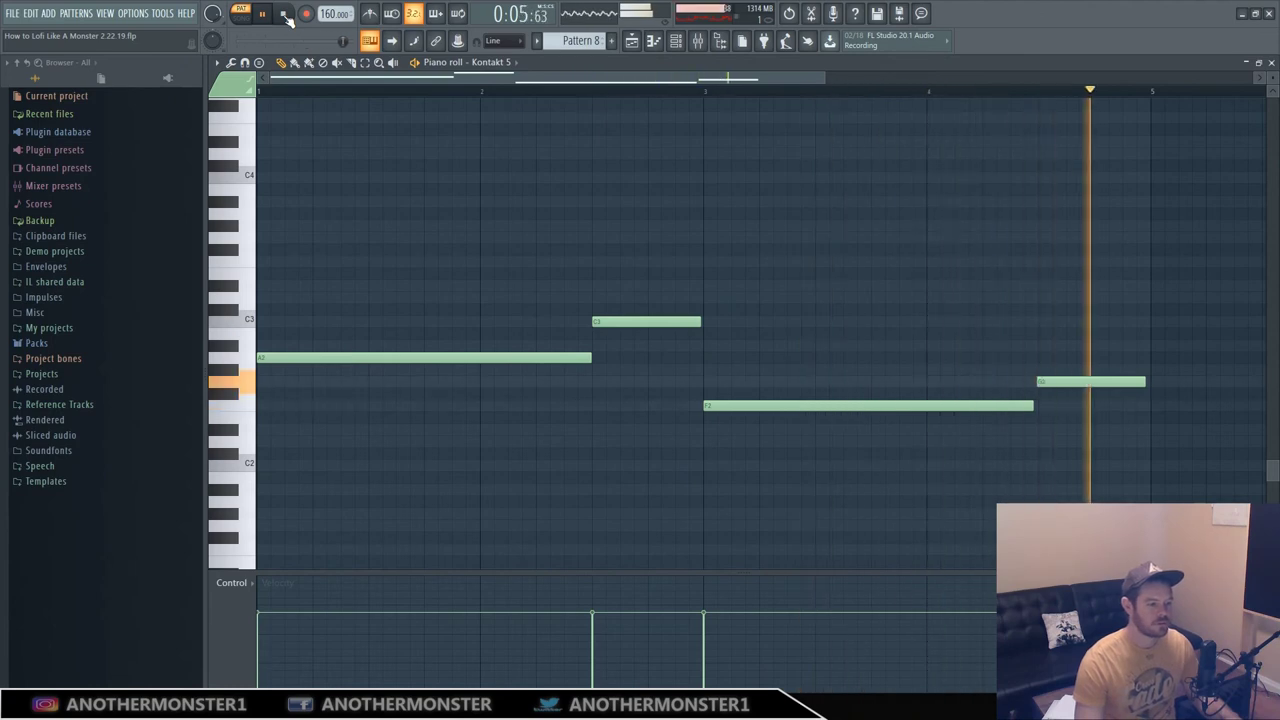
left_click(284, 14)
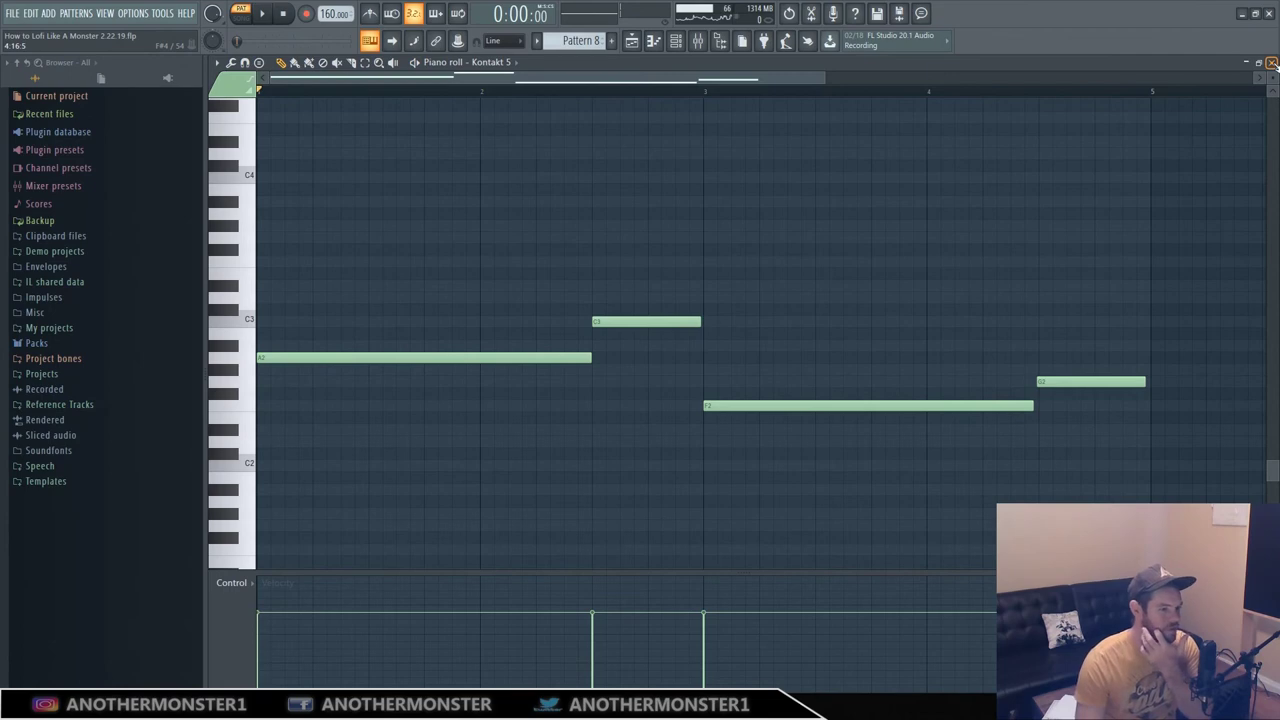
left_click(1272, 63)
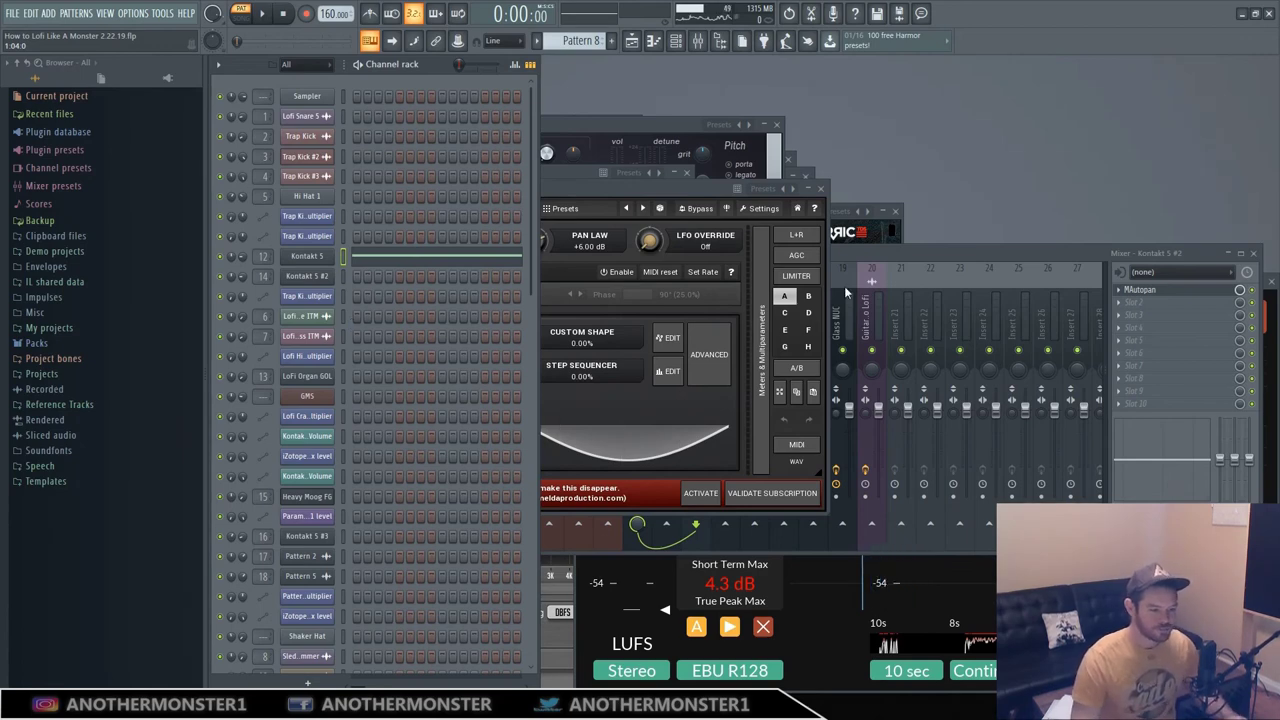
left_click(968, 254)
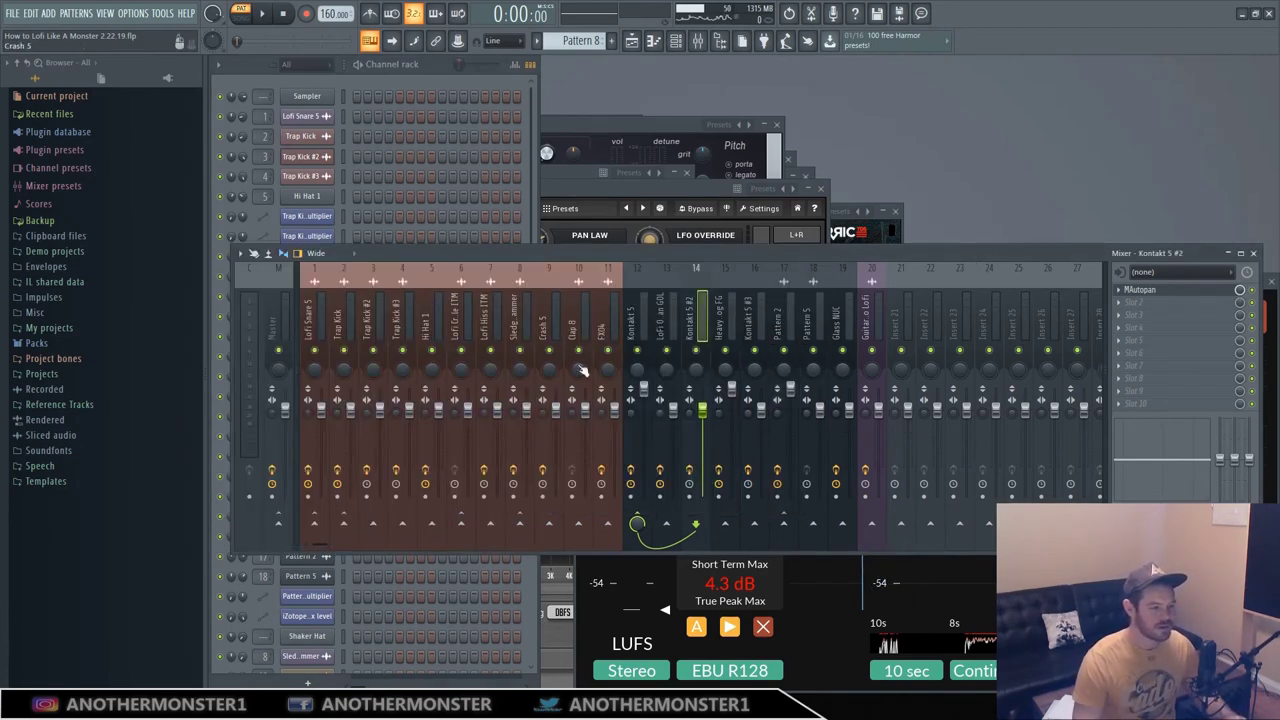
left_click(638, 320)
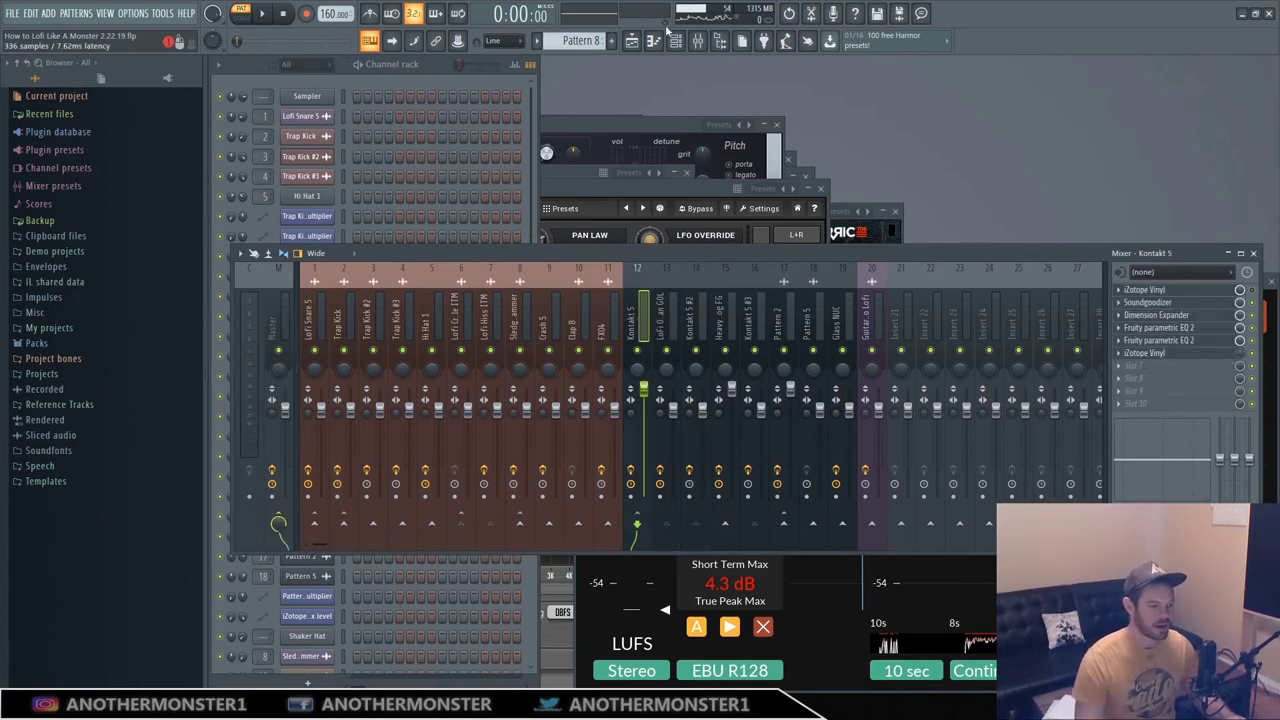
Play the arrangement in song mode from its start and from just before bar 17 to hear the Pattern 8 bass
left_click(631, 40)
left_click(241, 15)
key("space")
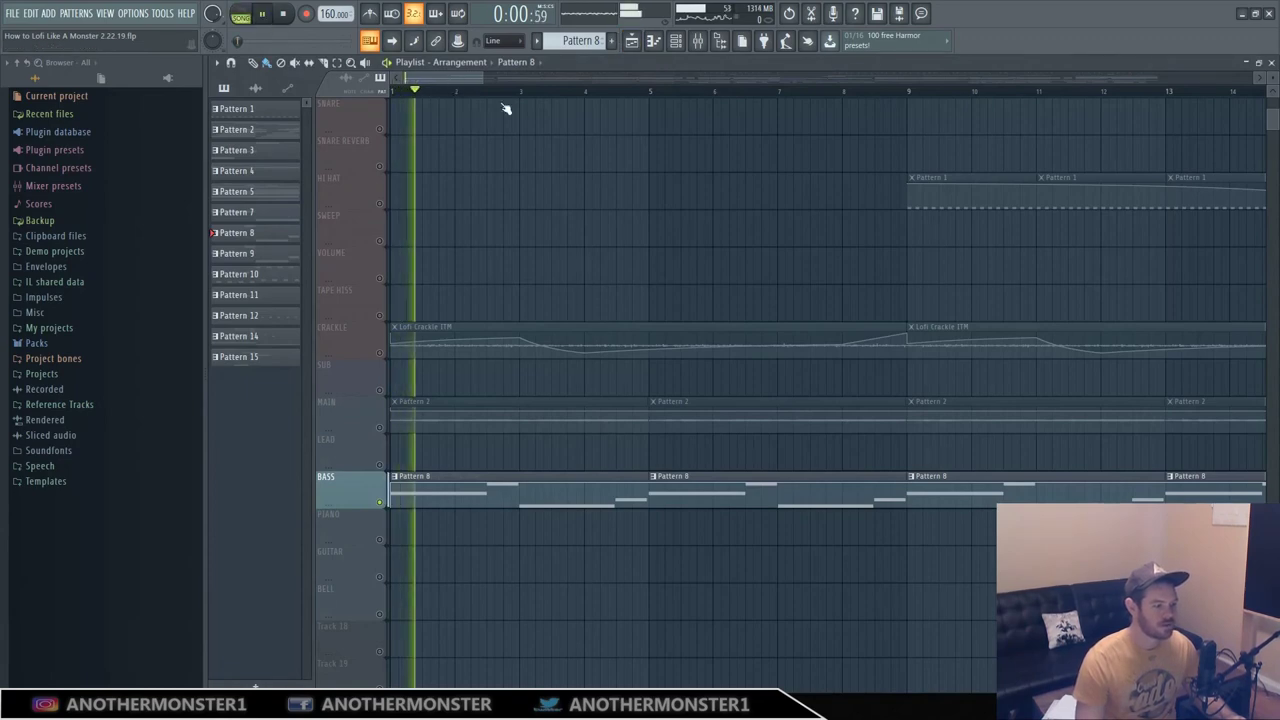
left_click_drag(477, 79, 596, 78)
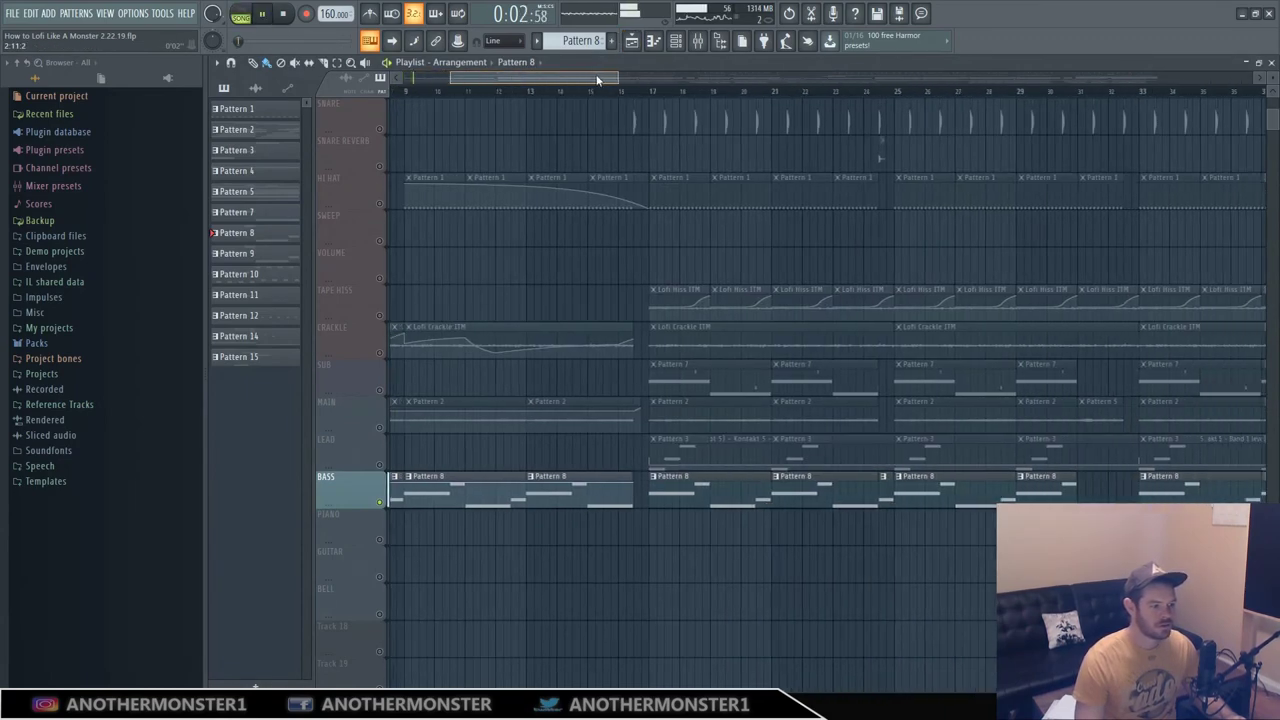
left_click(609, 90)
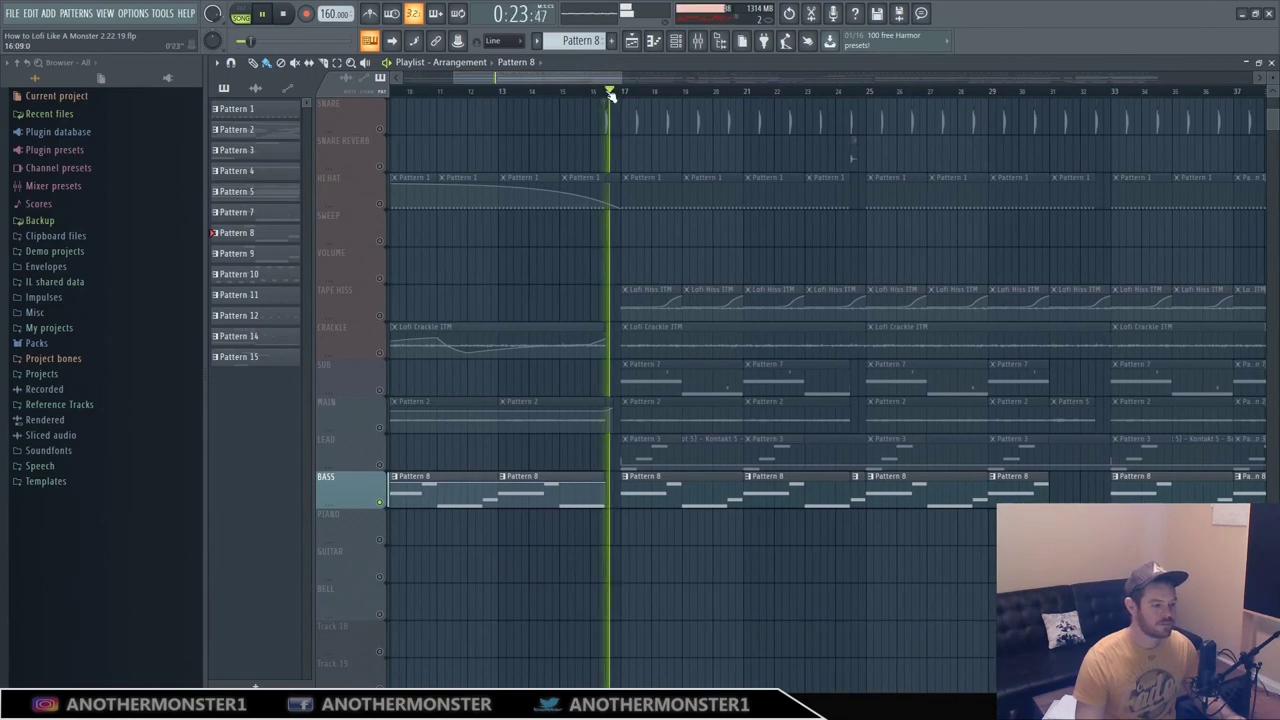
key("space")
Play the arrangement from bar 33 to hear the piano part in Pattern 10
left_click_drag(548, 78, 716, 78)
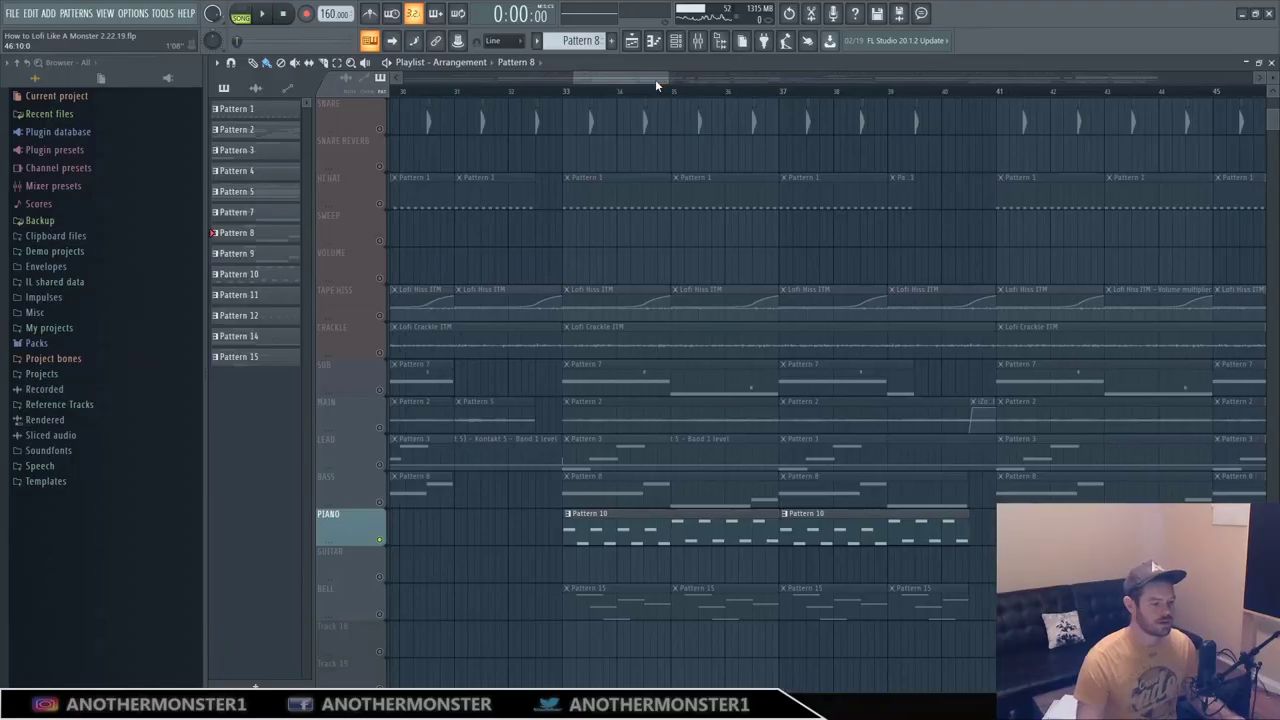
left_click_drag(666, 77, 651, 76)
left_click(497, 92)
key("space")
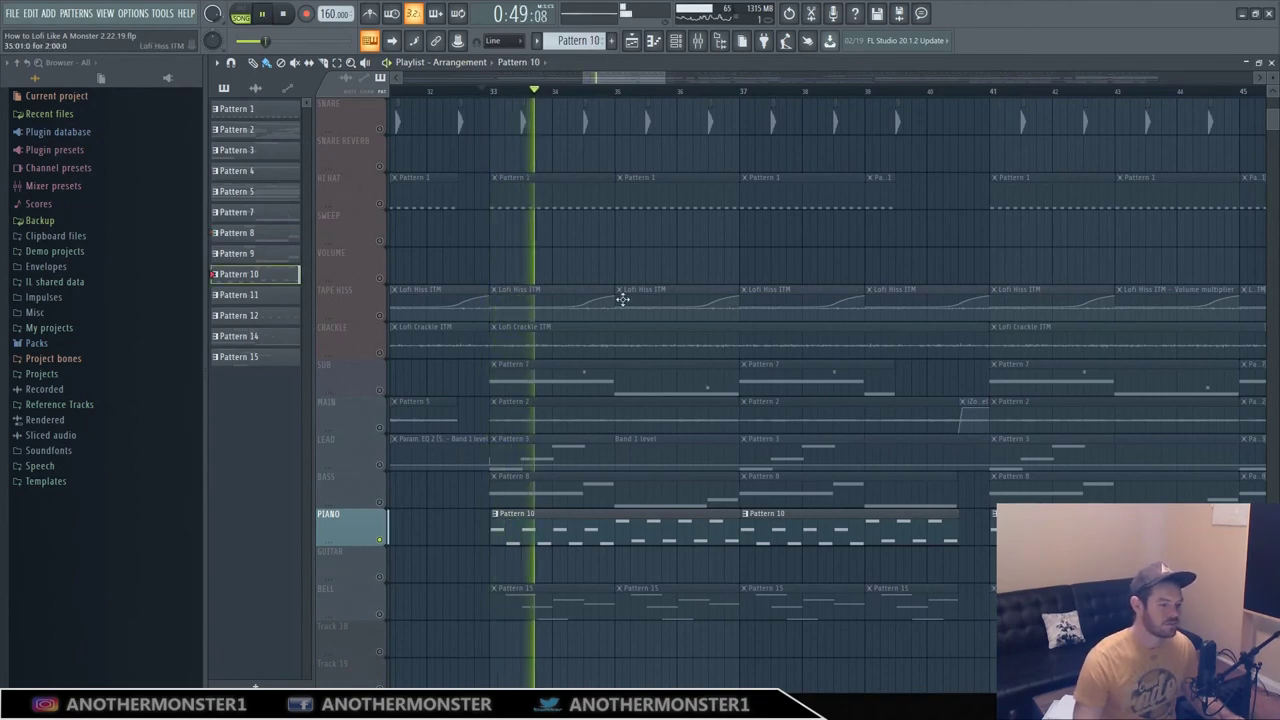
left_click(633, 40)
left_click(286, 14)
Open the Kontakt 5 #3 instrument from the Channel rack to examine its Upright Intimate piano settings
key("F6")
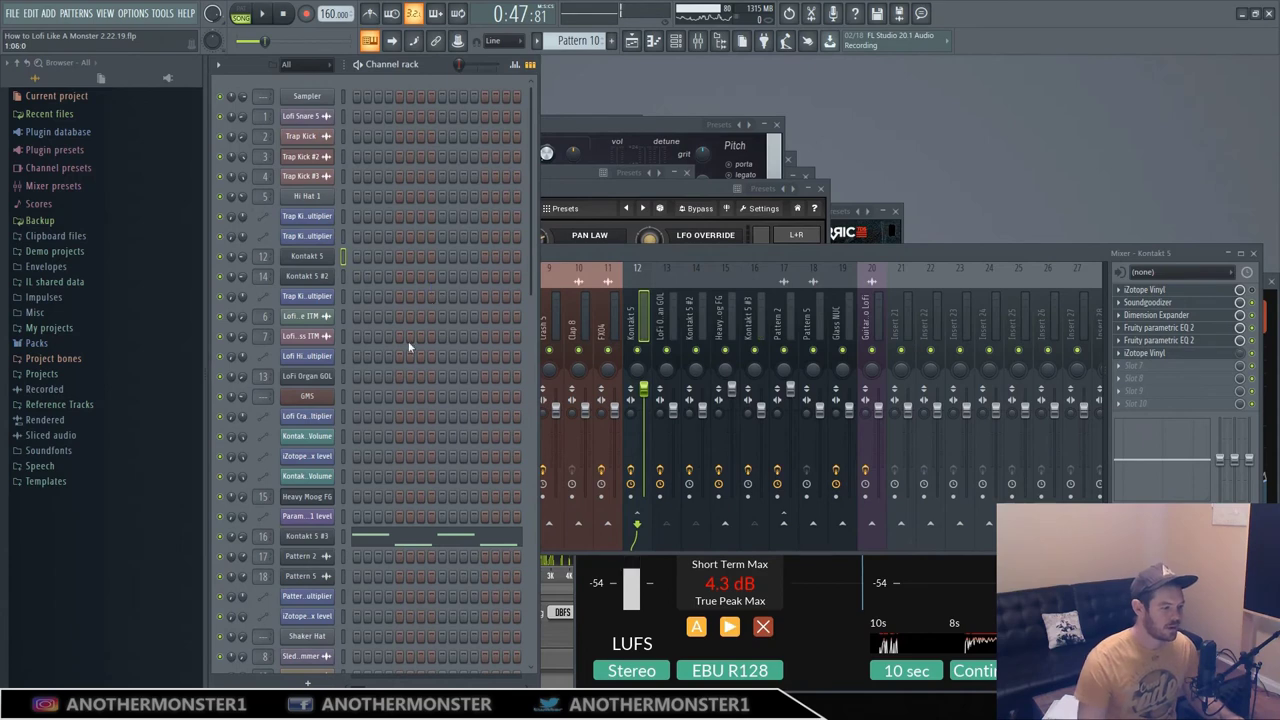
scroll(370, 455, "down", 3)
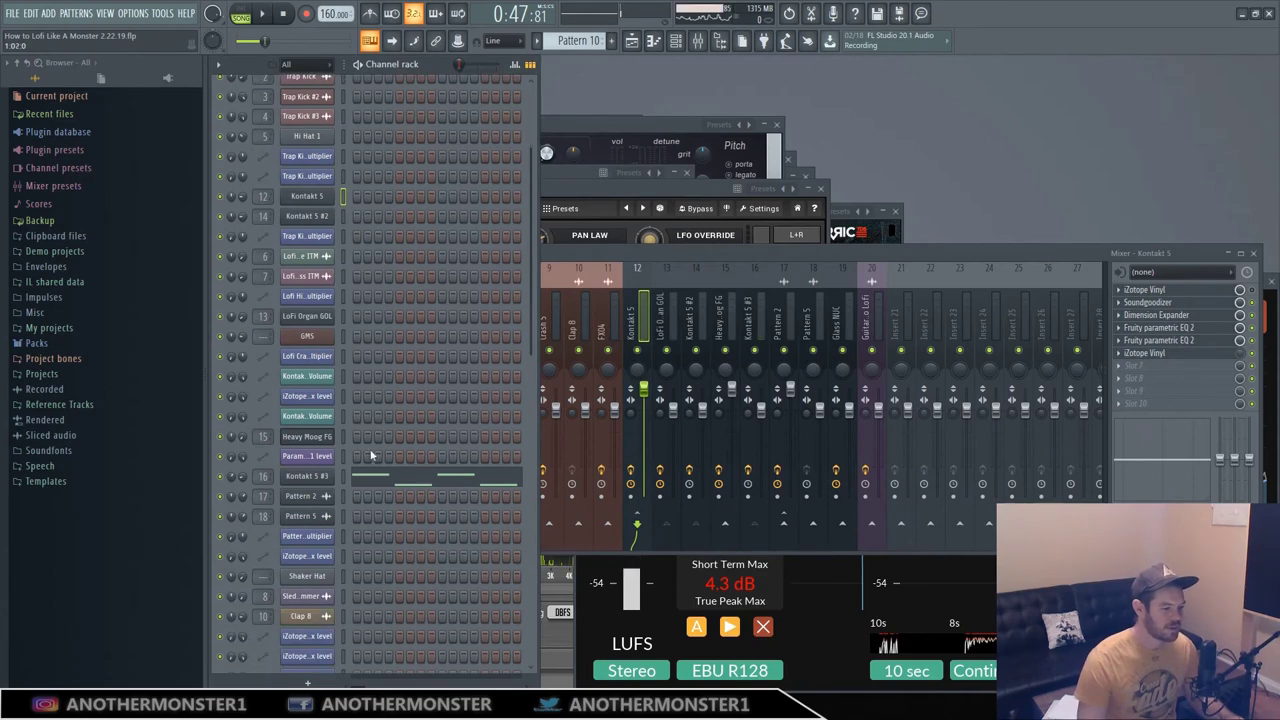
left_click(303, 477)
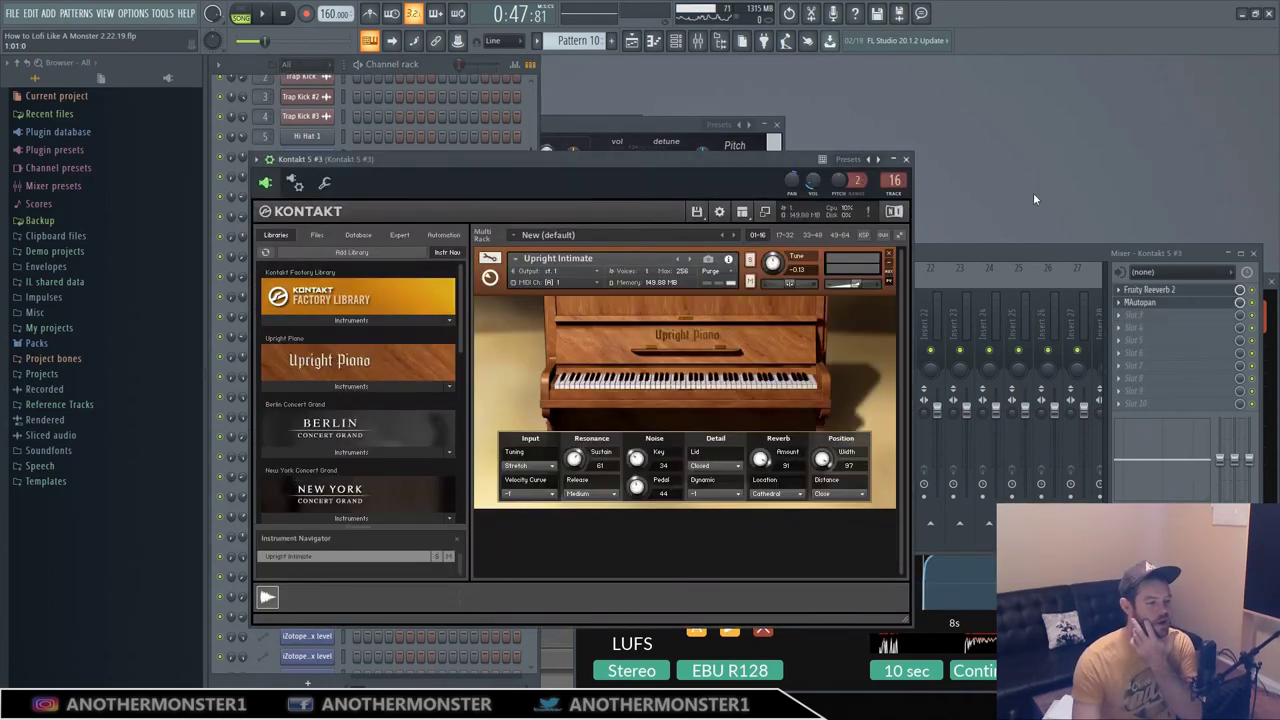
left_click_drag(653, 164, 680, 160)
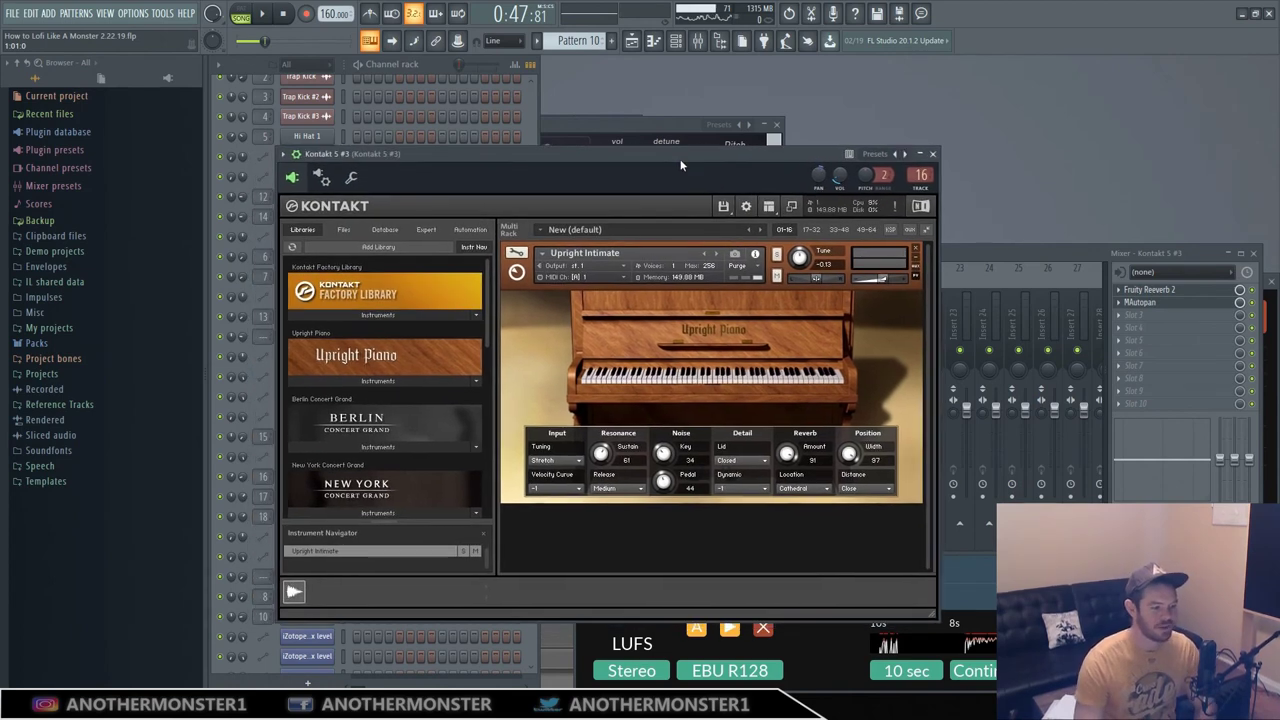
Open the Kontakt 5 #3 notes of Pattern 10 in the piano roll and play them in pattern mode
left_click(446, 68)
right_click(302, 479)
left_click(364, 476)
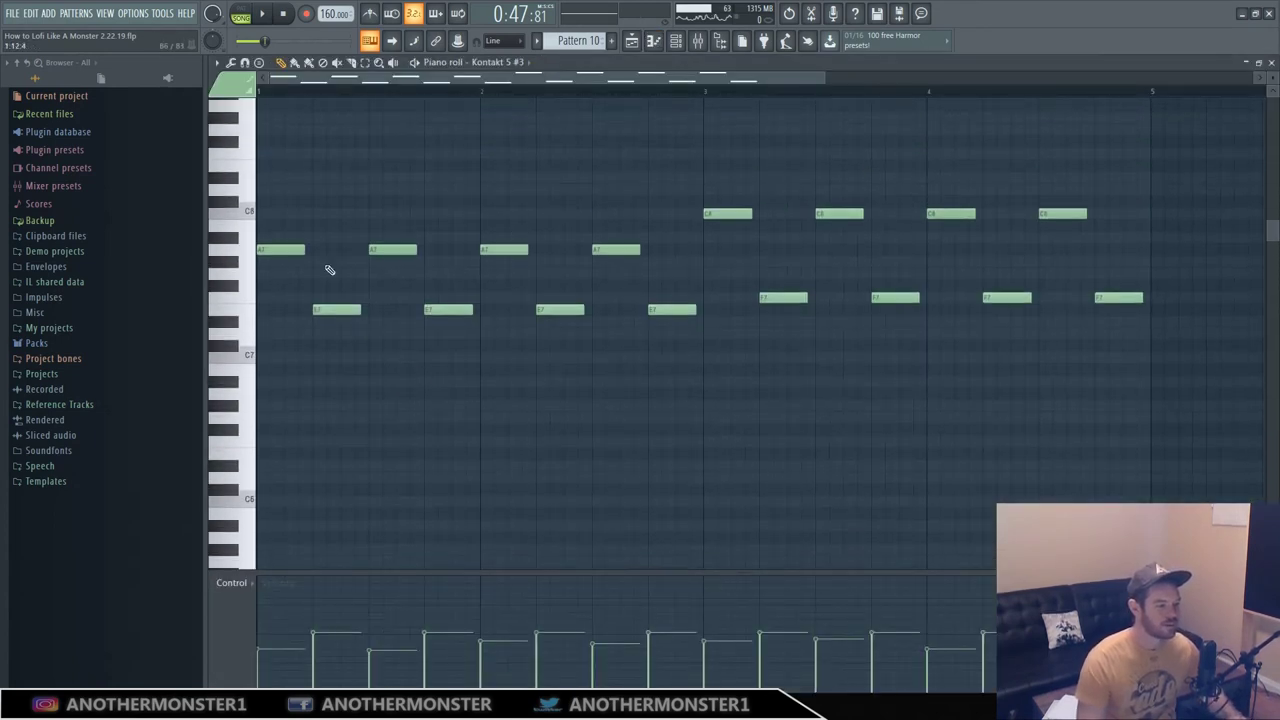
left_click(241, 9)
left_click(262, 13)
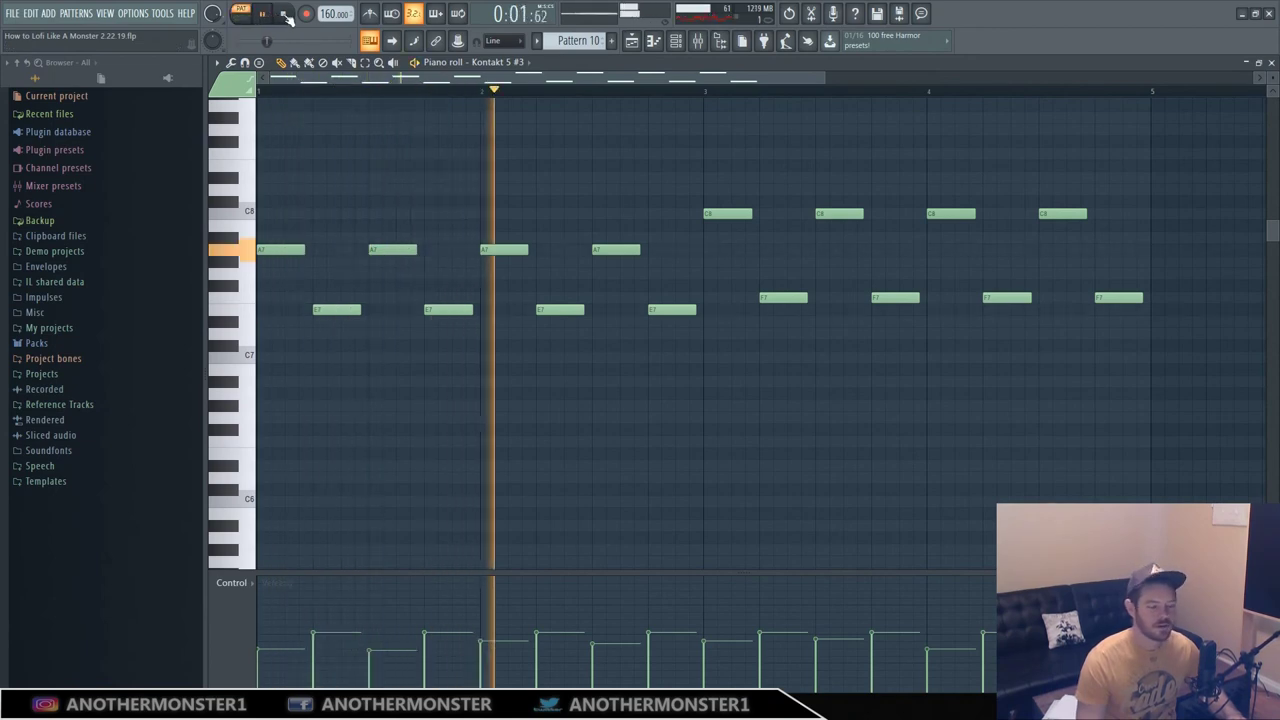
left_click(284, 14)
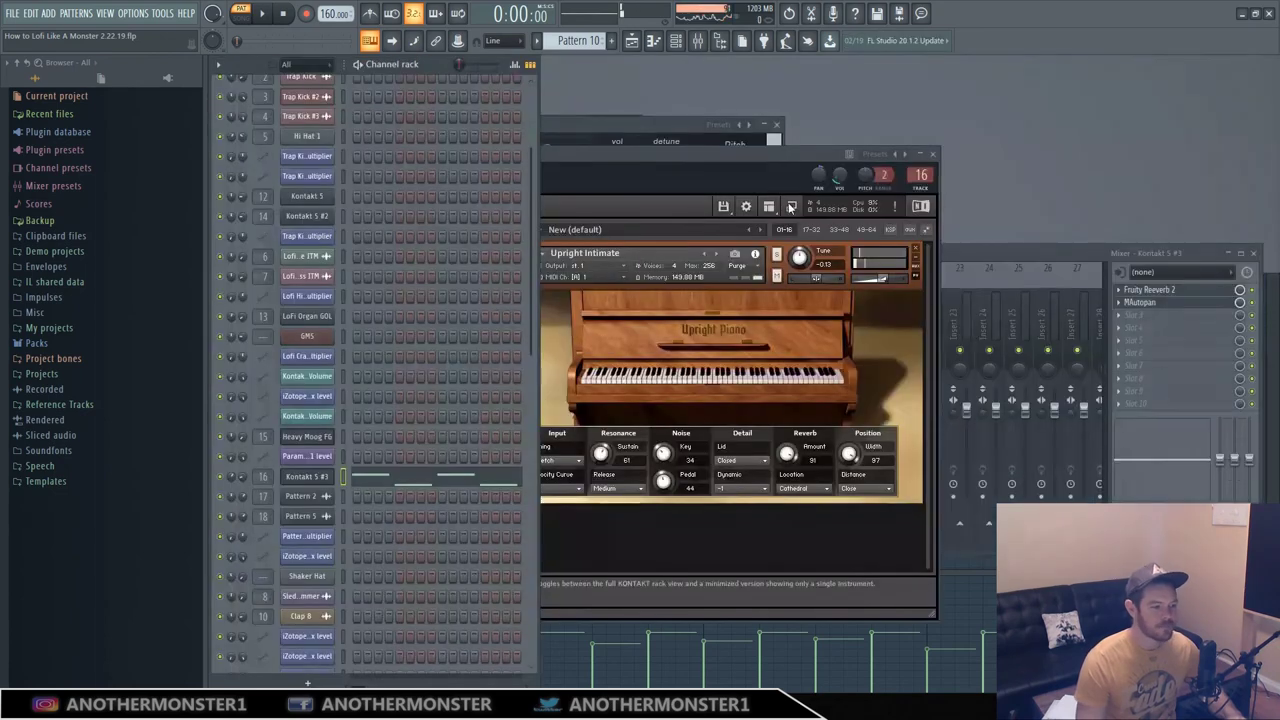
left_click(1272, 63)
Check the MAutopan and Fruity Reeverb 2 settings on the Kontakt 5 #3 mixer track
left_click(1064, 252)
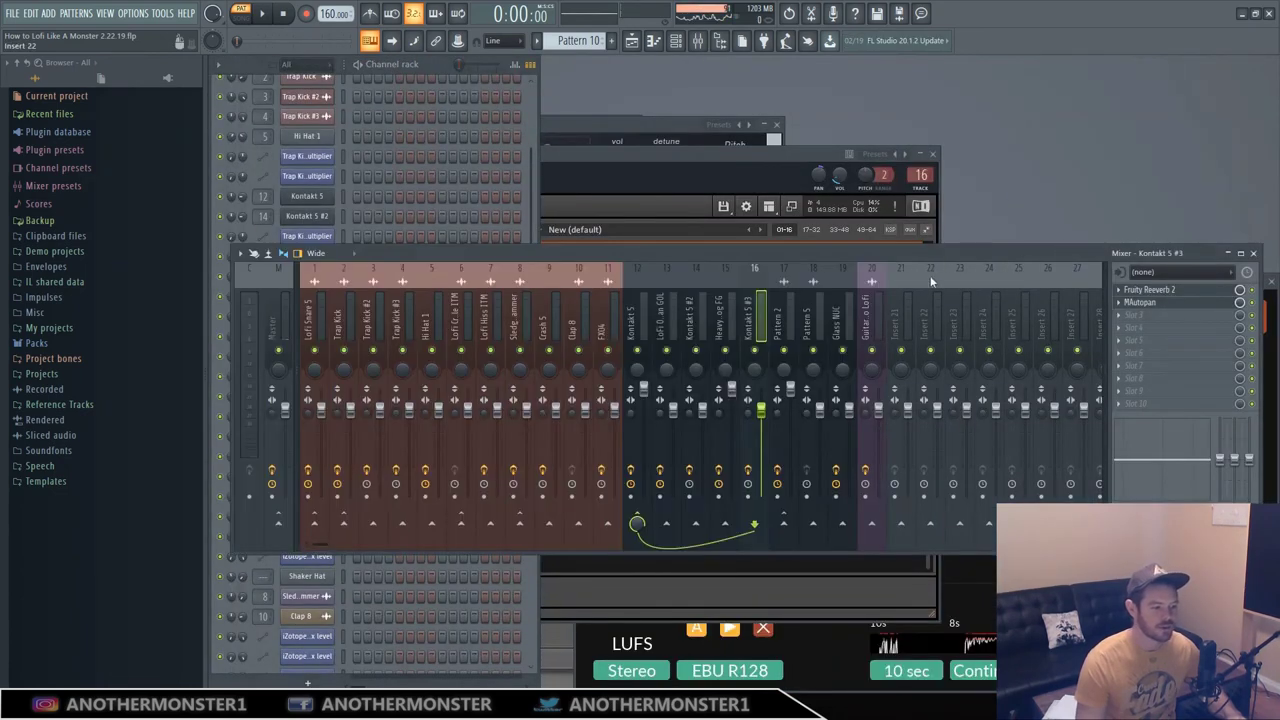
left_click(1186, 298)
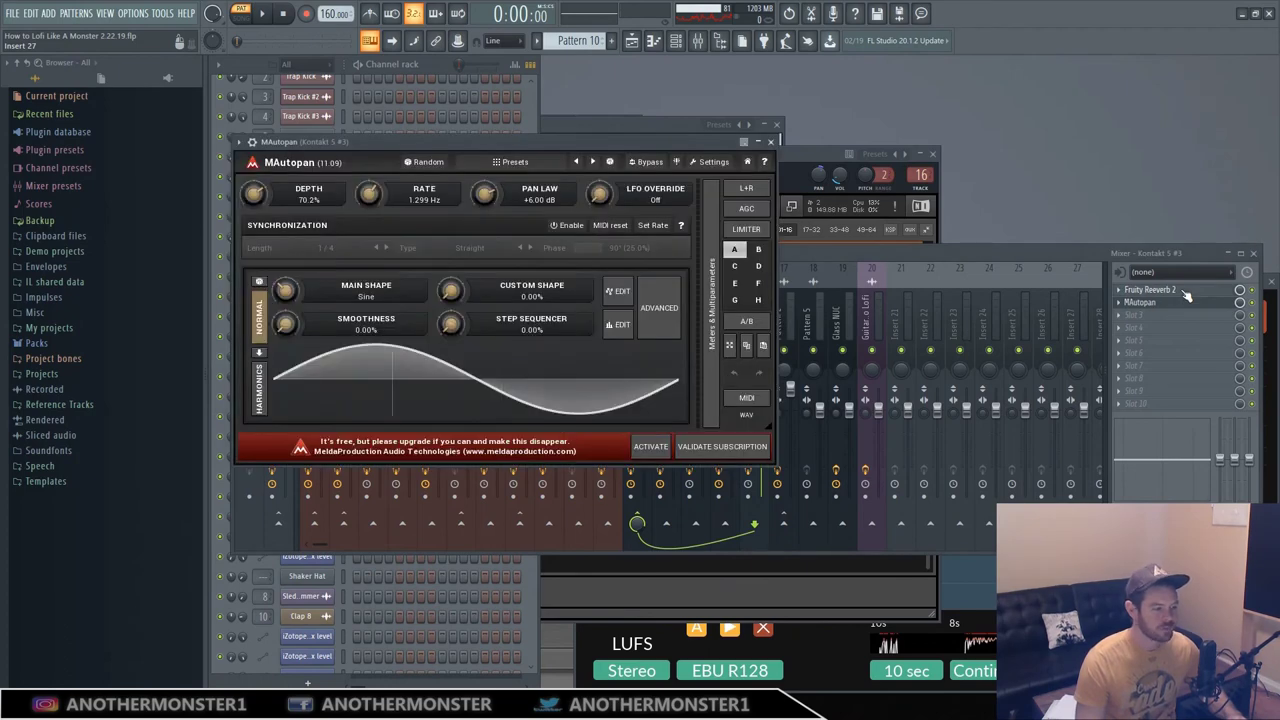
left_click(1160, 290)
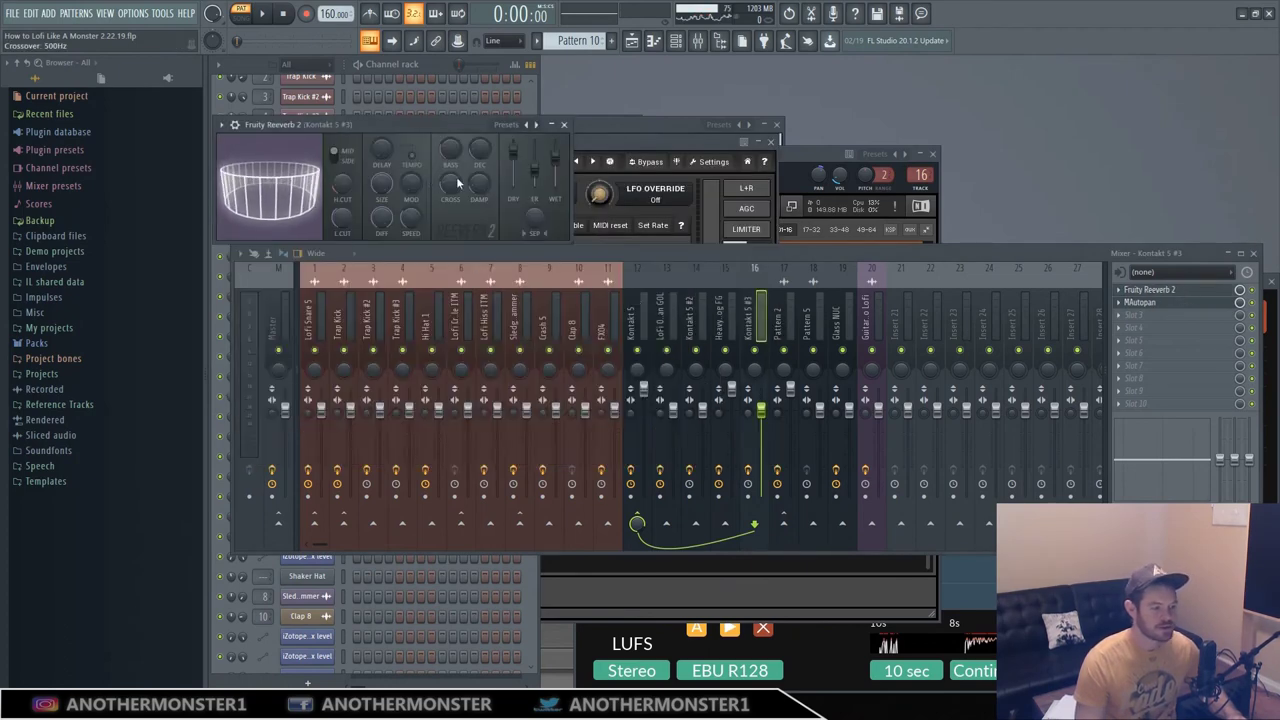
left_click(1156, 305)
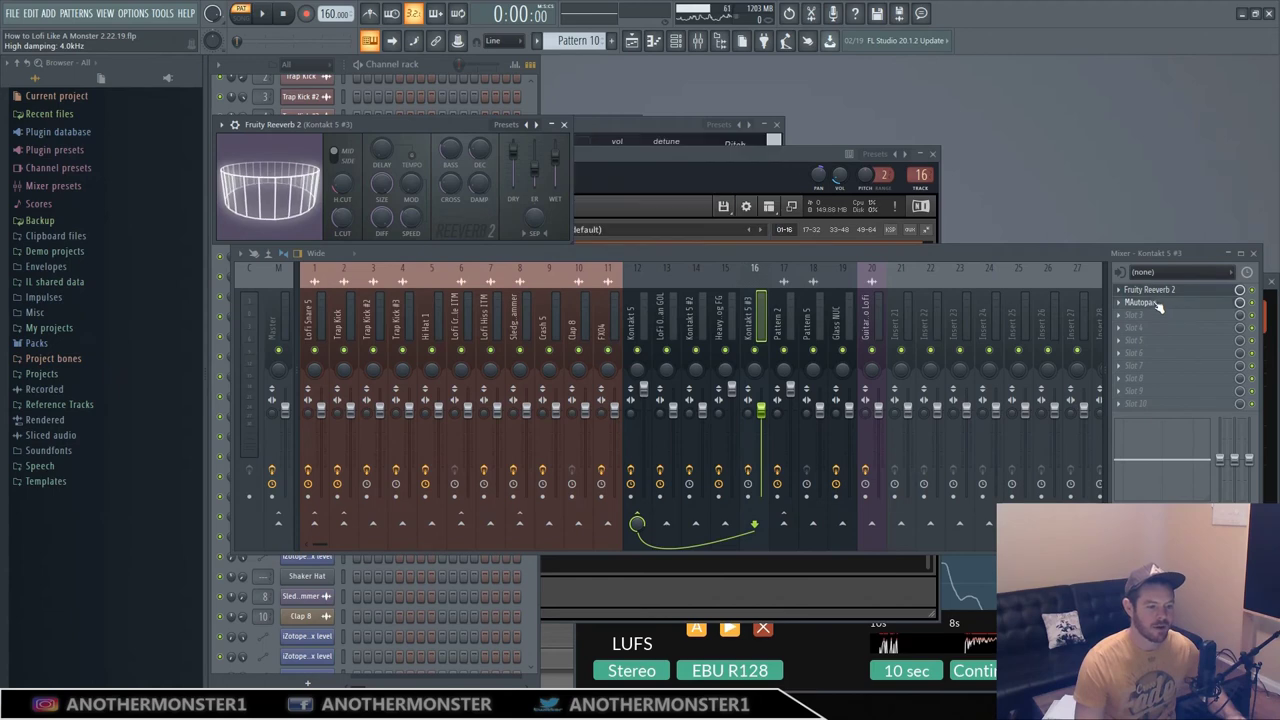
left_click(1156, 305)
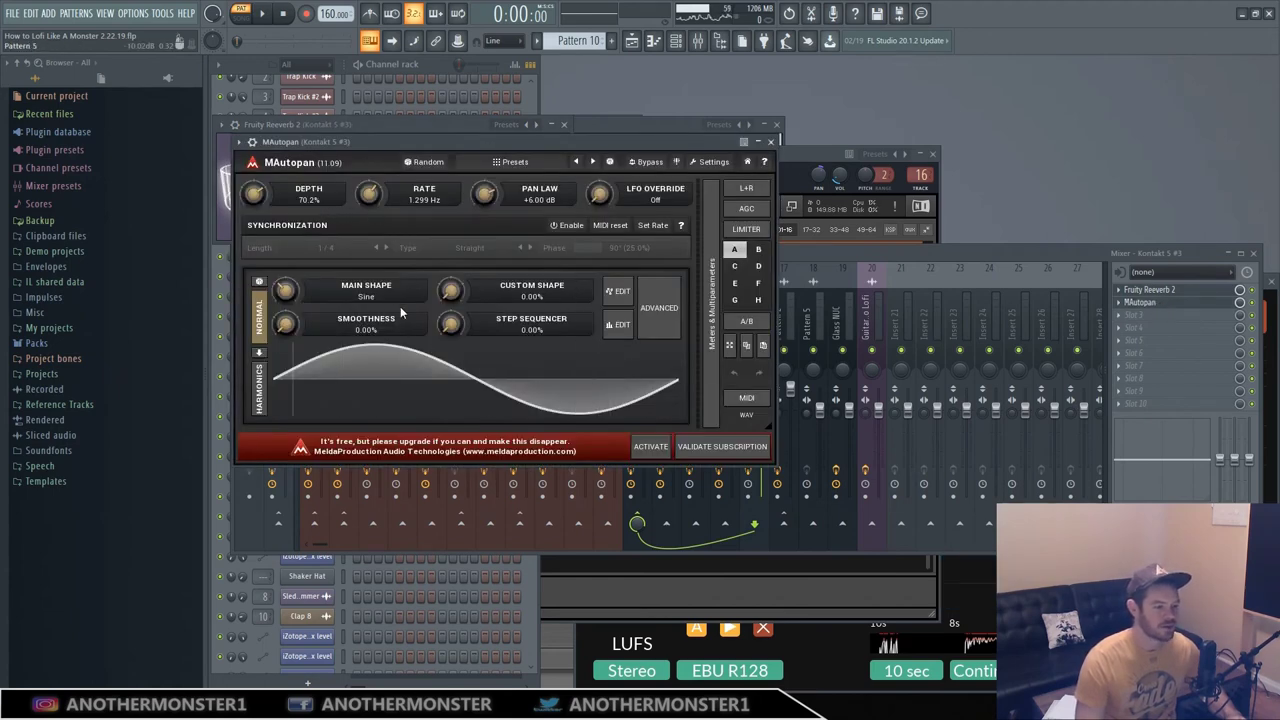
Play the soloed guitar part from bar 49 and check its mixer track with the effects bypassed
left_click(796, 156)
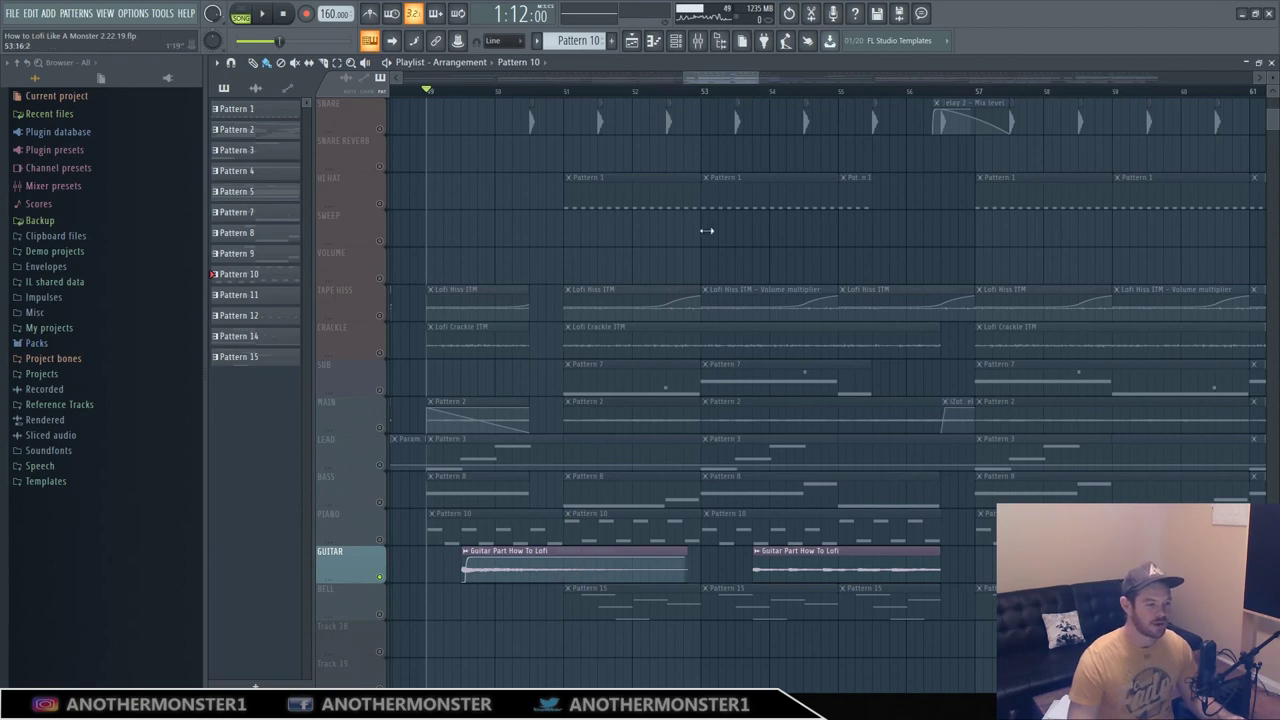
mouse_move(766, 80)
left_mouse_down()
mouse_move(895, 75)
mouse_move(1044, 93)
mouse_move(754, 100)
mouse_move(773, 91)
mouse_move(747, 72)
mouse_move(759, 82)
left_mouse_up()
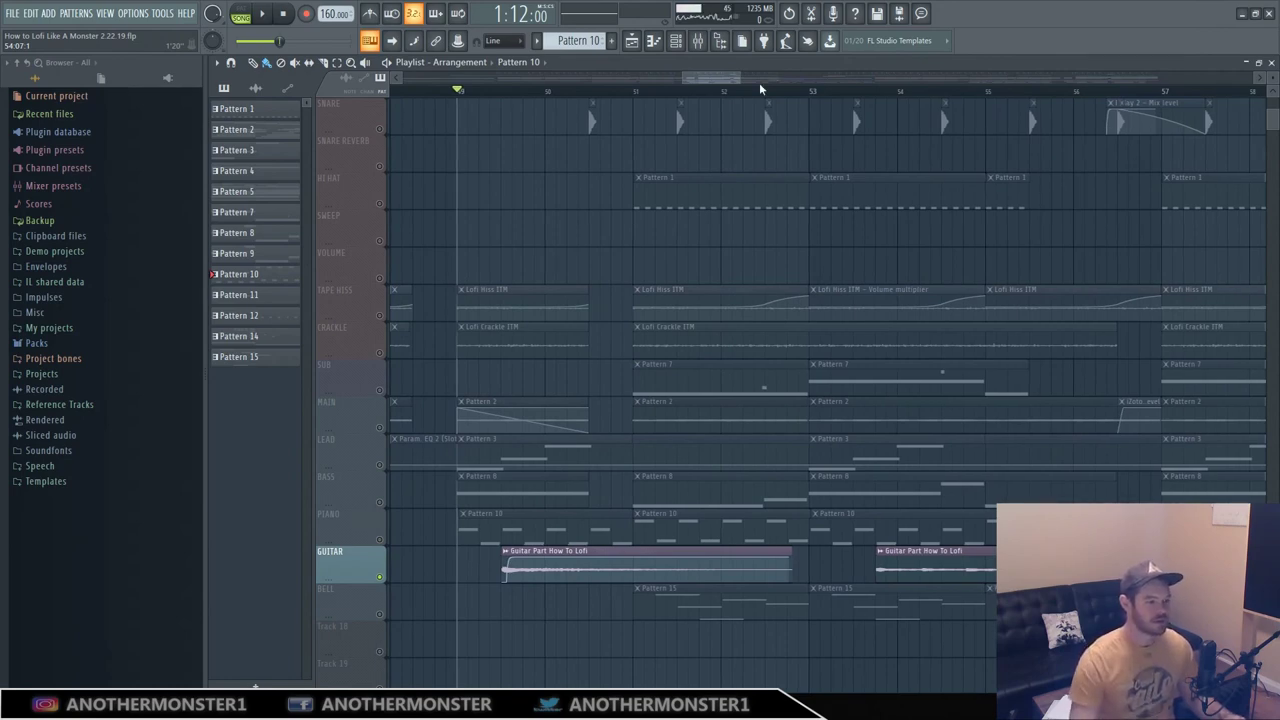
left_click(263, 15)
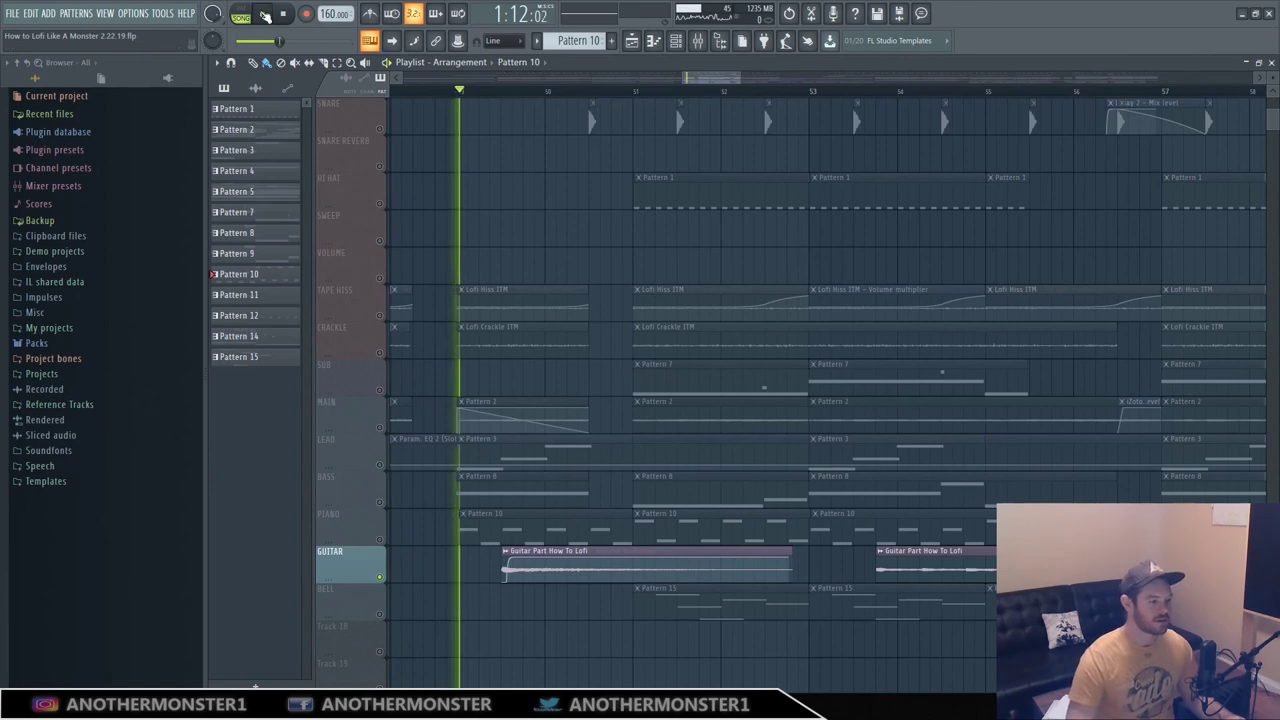
left_click(700, 44)
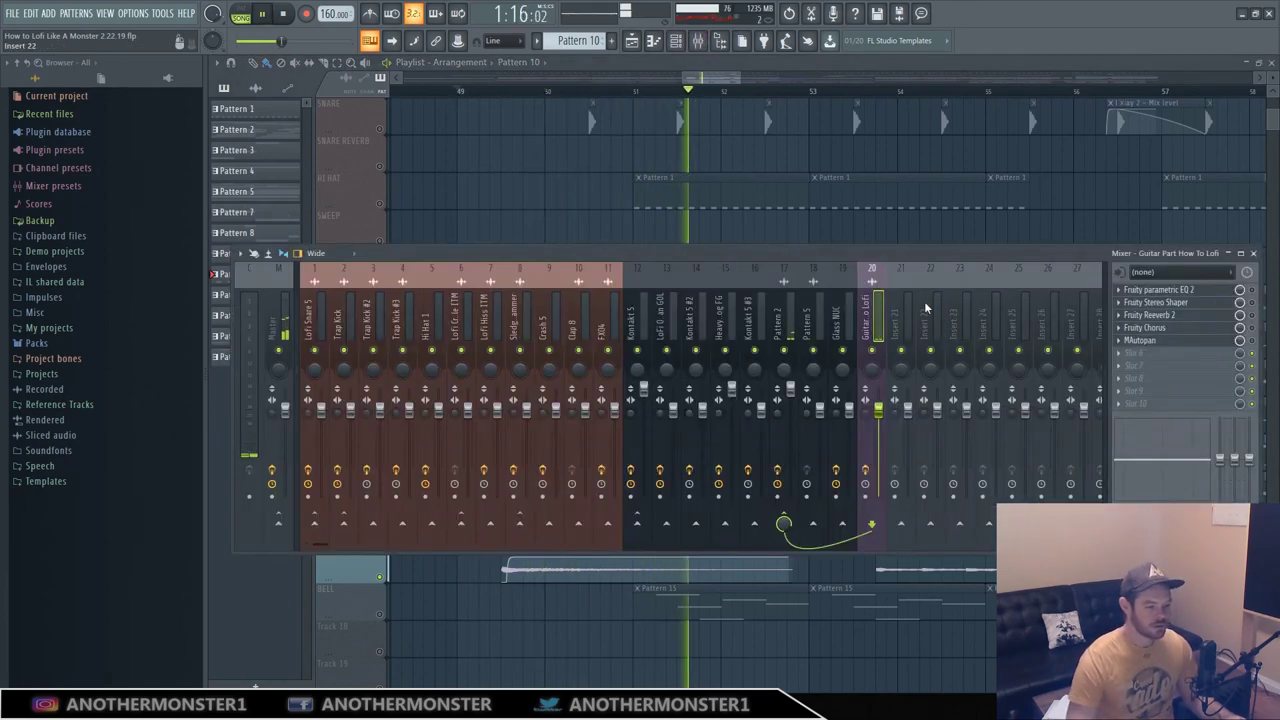
left_click(284, 14)
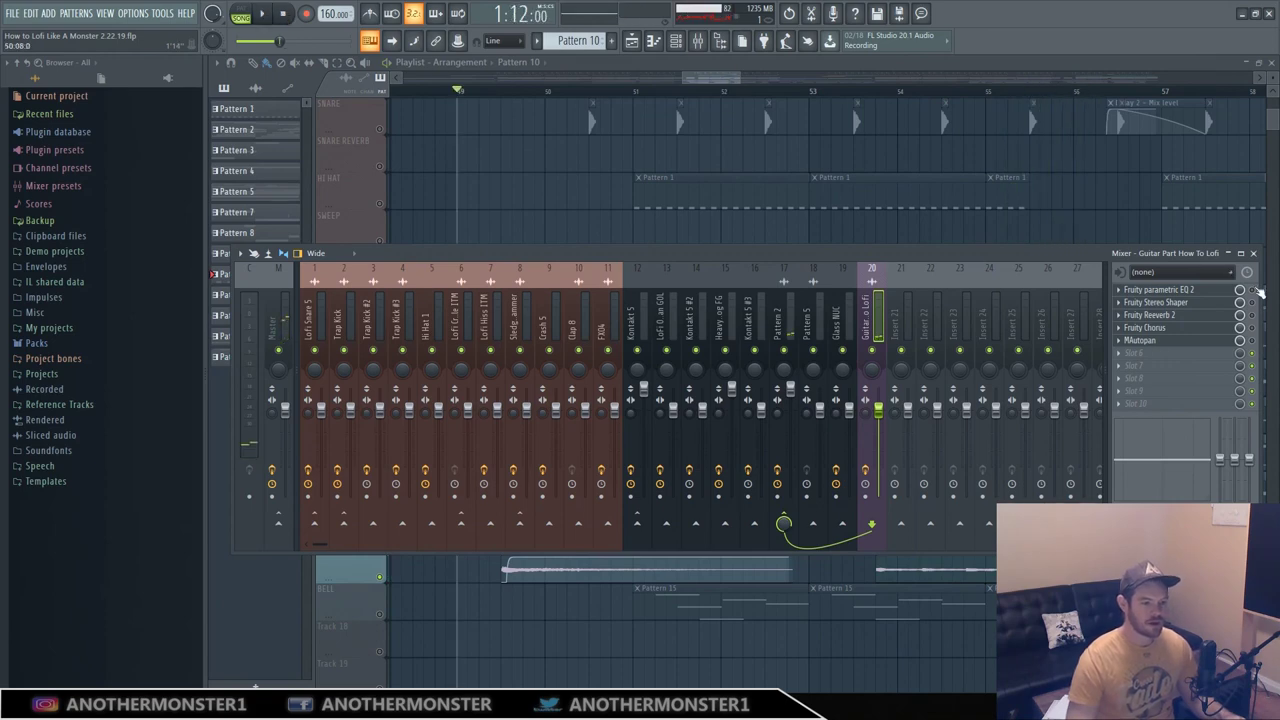
Audition the guitar with its Fruity parametric EQ 2 settings open, and enable Fruity Stereo Shaper on the track
left_click(1190, 290)
left_click(264, 15)
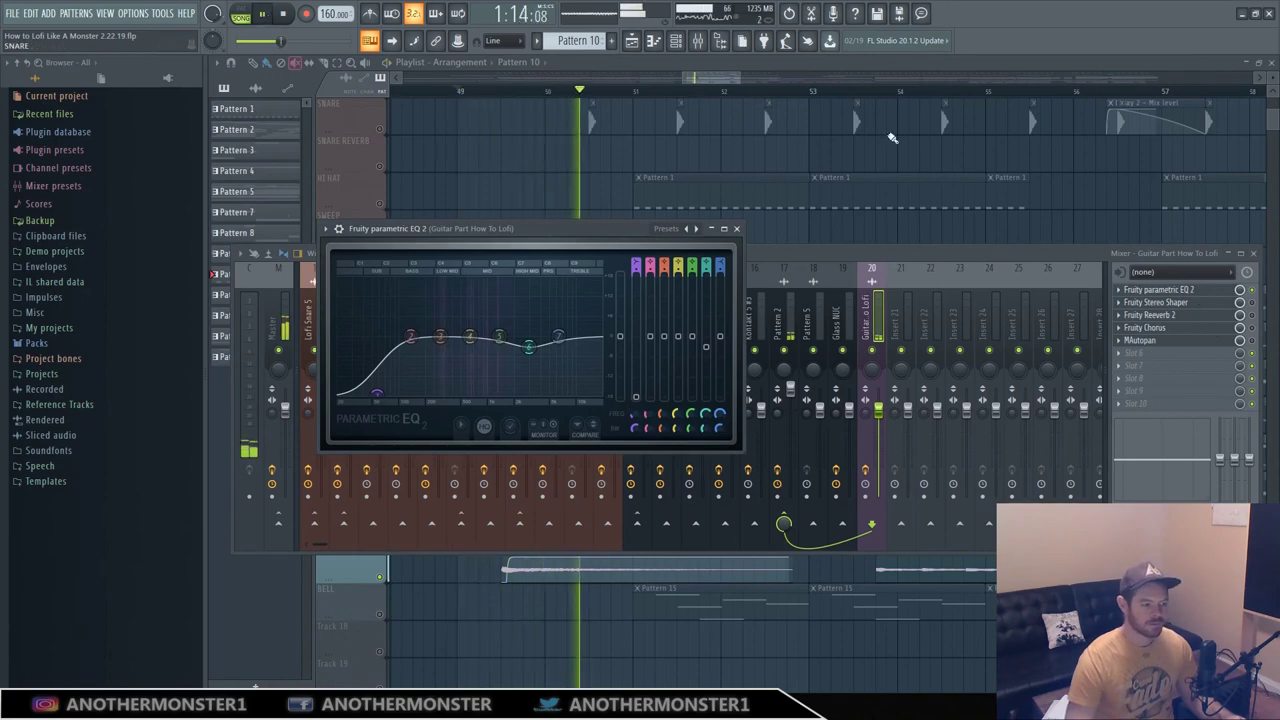
left_click(1252, 303)
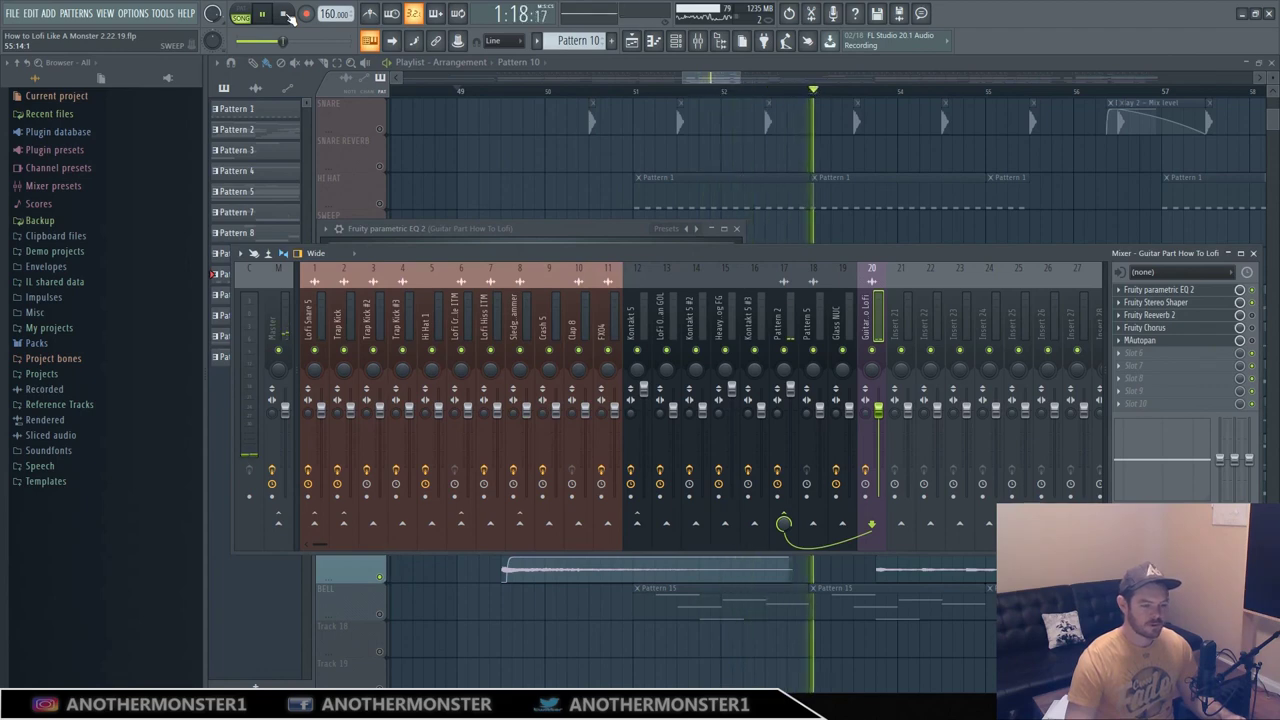
left_click(285, 14)
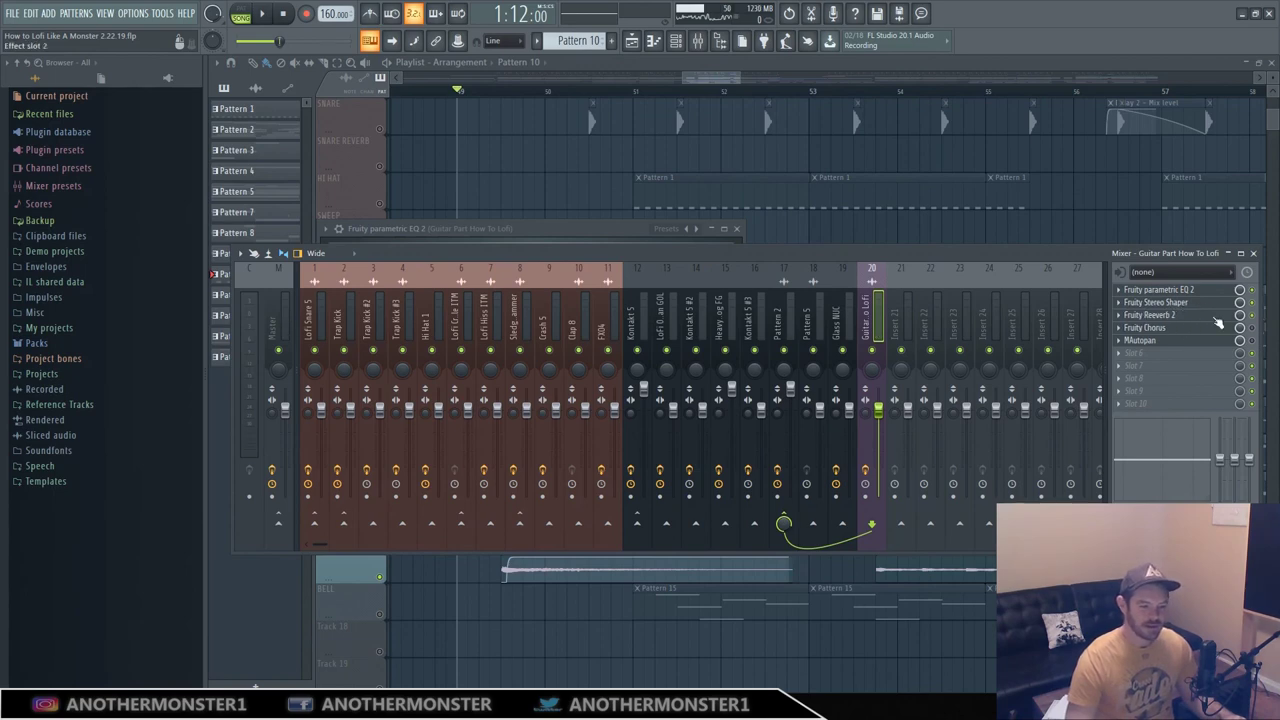
Replay the guitar from bar 49 to hear Fruity Reeverb 2 and Fruity Chorus, and check the Chorus and MAutopan settings
left_click(1150, 315)
key("space")
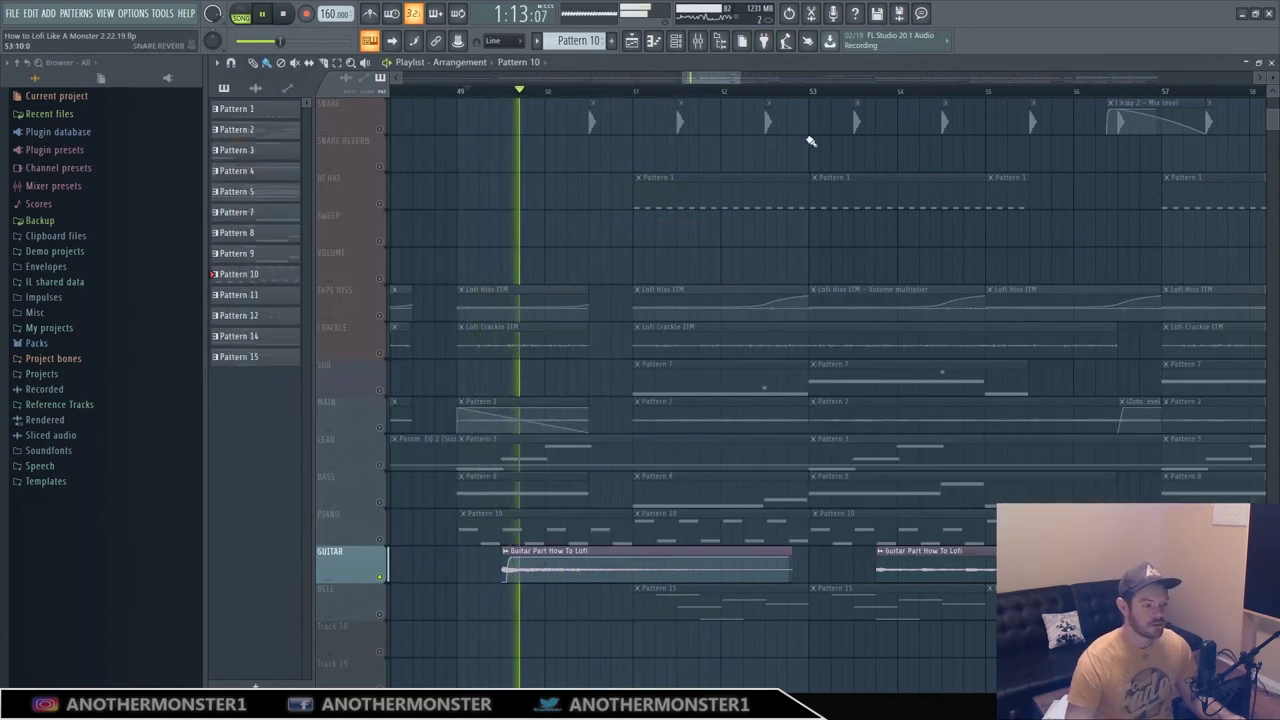
key("F9")
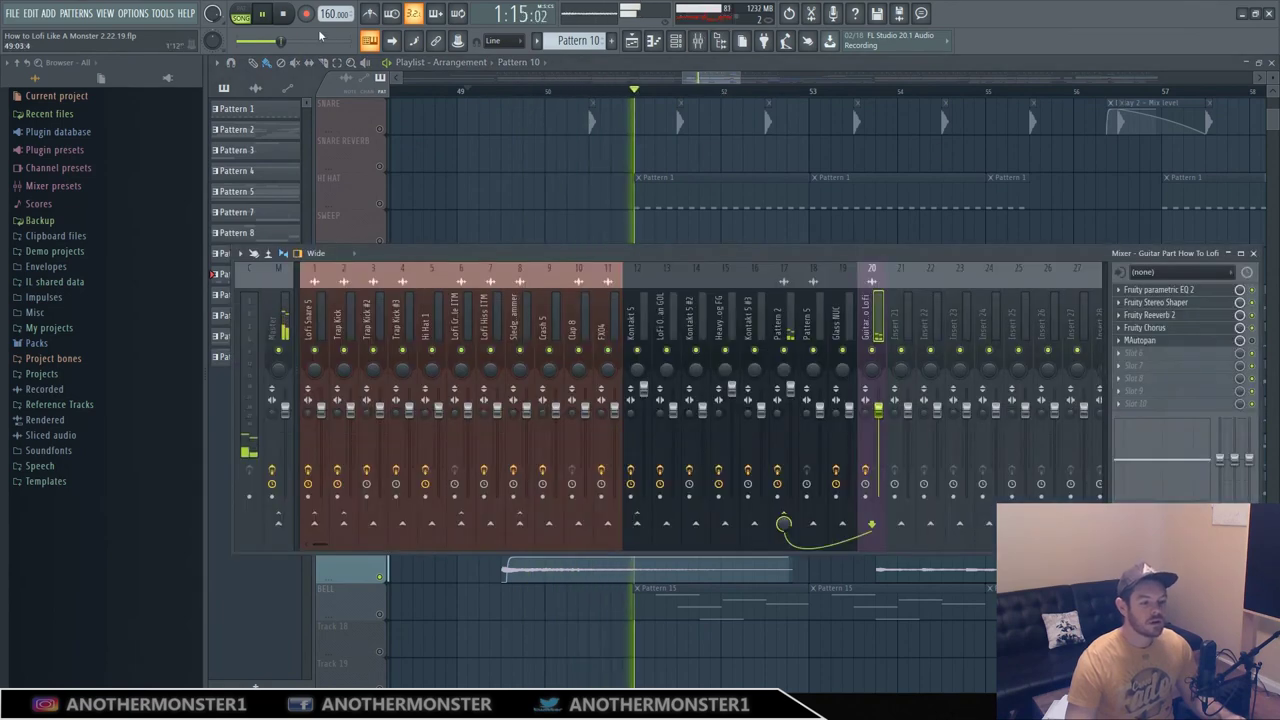
left_click(1172, 340)
left_click(1163, 328)
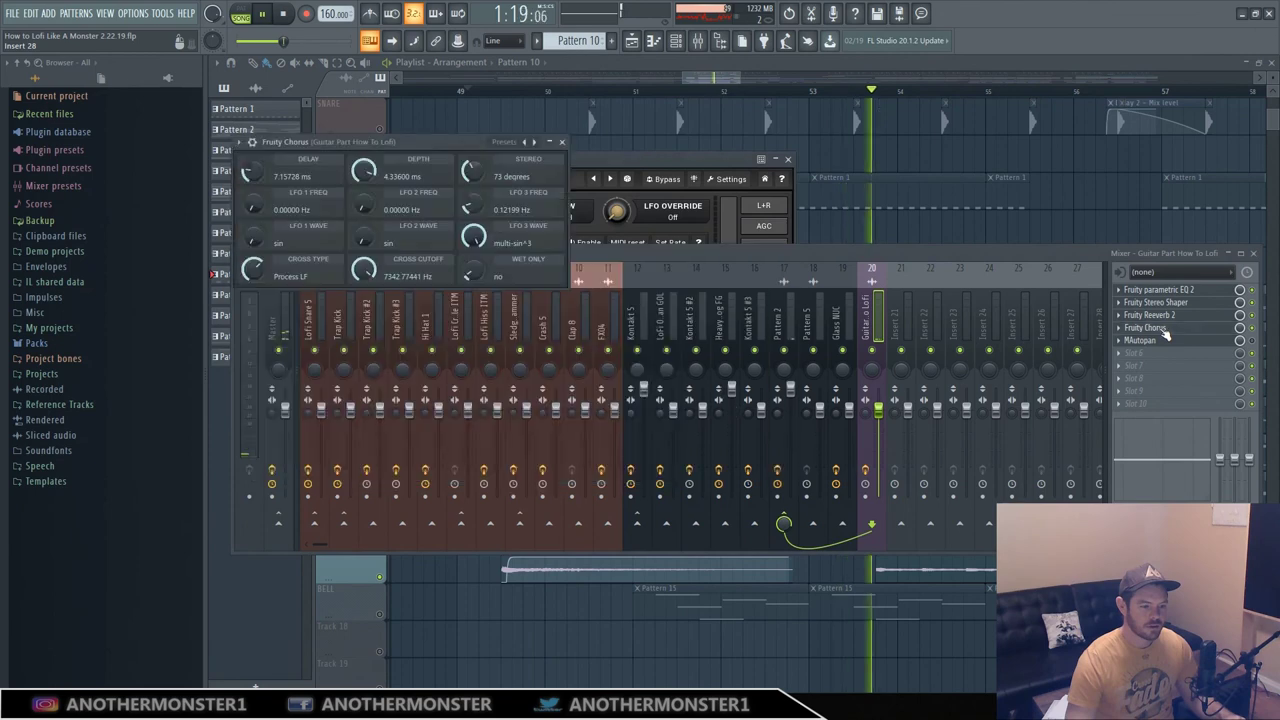
left_click(284, 15)
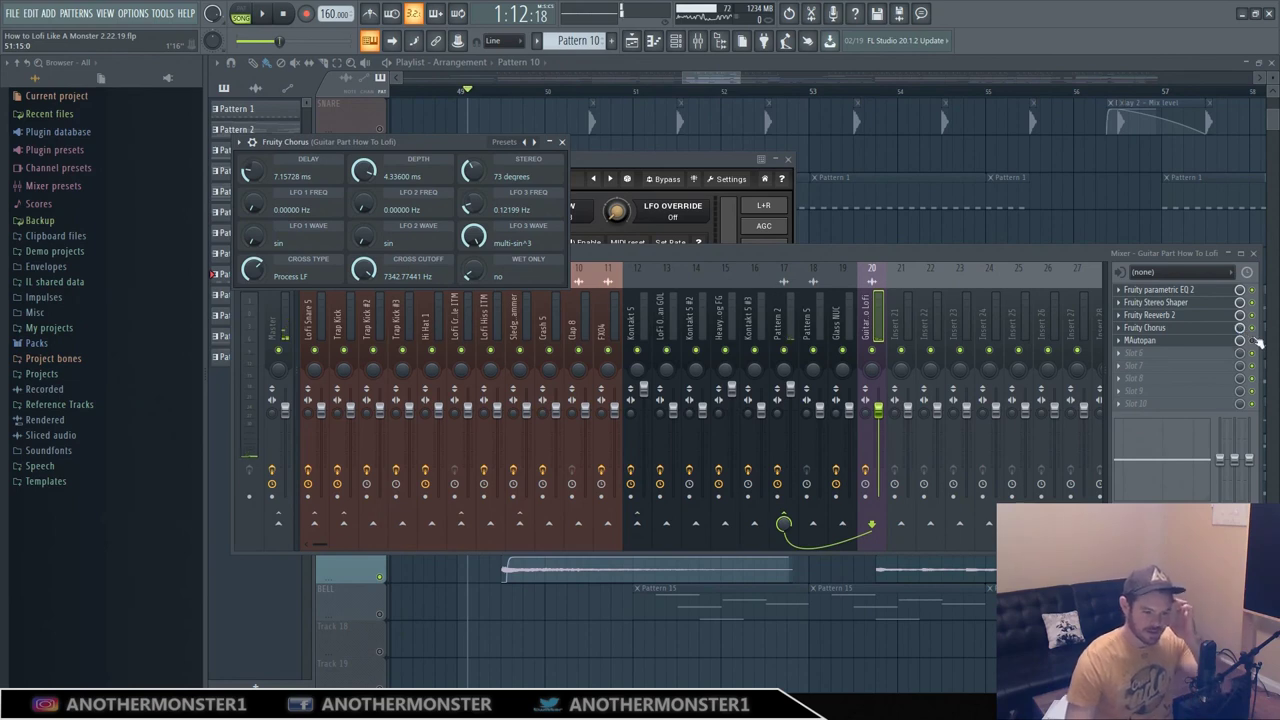
Enable MAutopan on the guitar mixer track and open its settings
left_click(1257, 344)
left_click(1150, 341)
left_click(1150, 341)
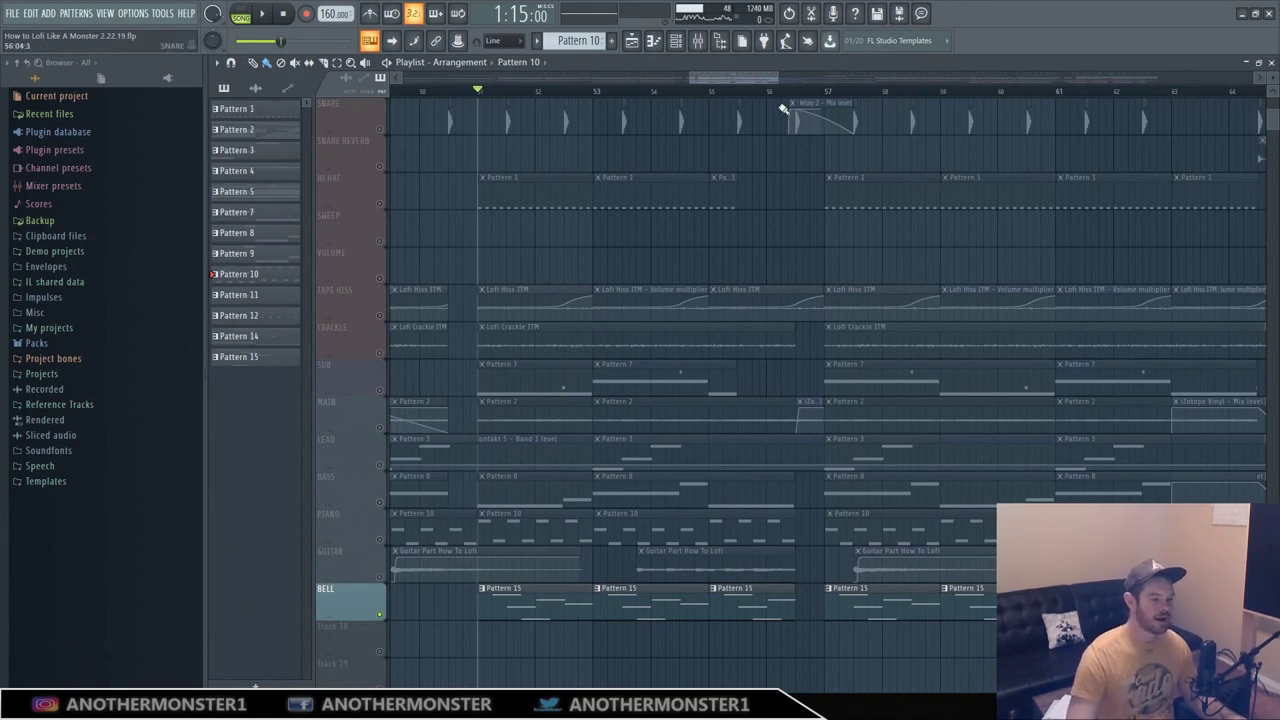
Play the soloed bell part in Pattern 15 from bar 51 and bring up its Glass NUC mixer track
scroll(713, 119, "up", 2)
scroll(623, 397, "down", 3)
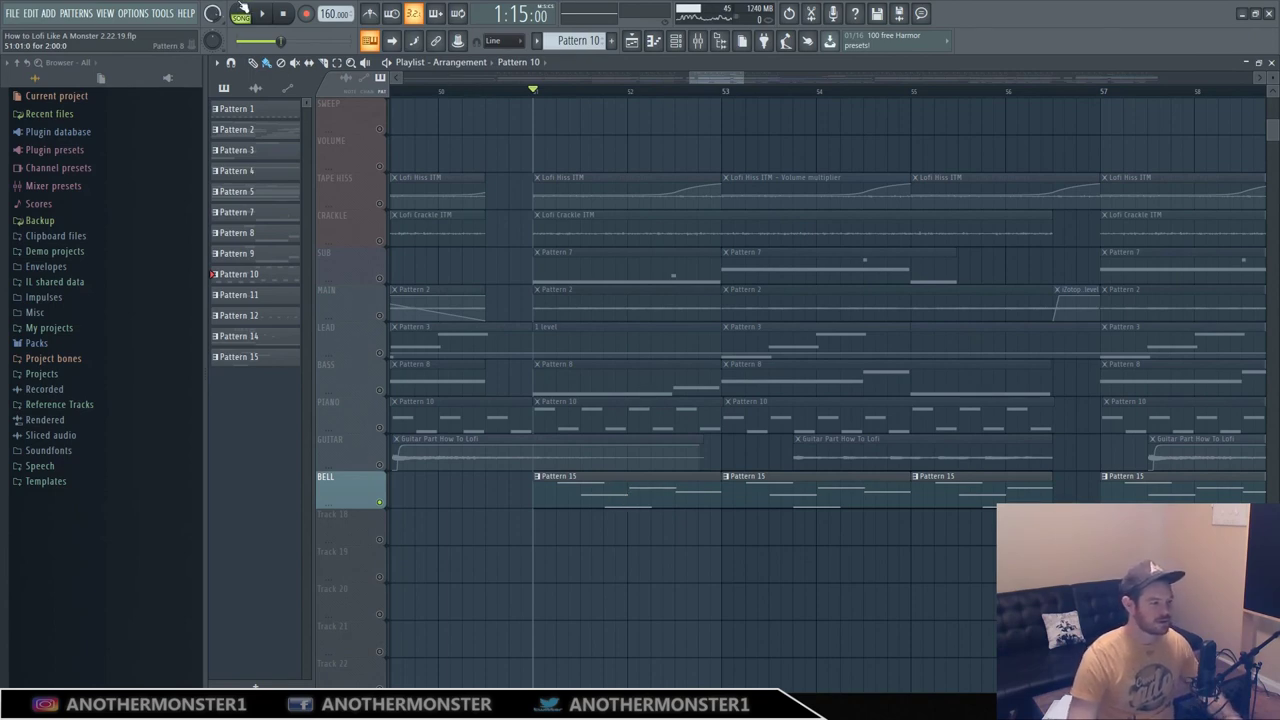
key("space")
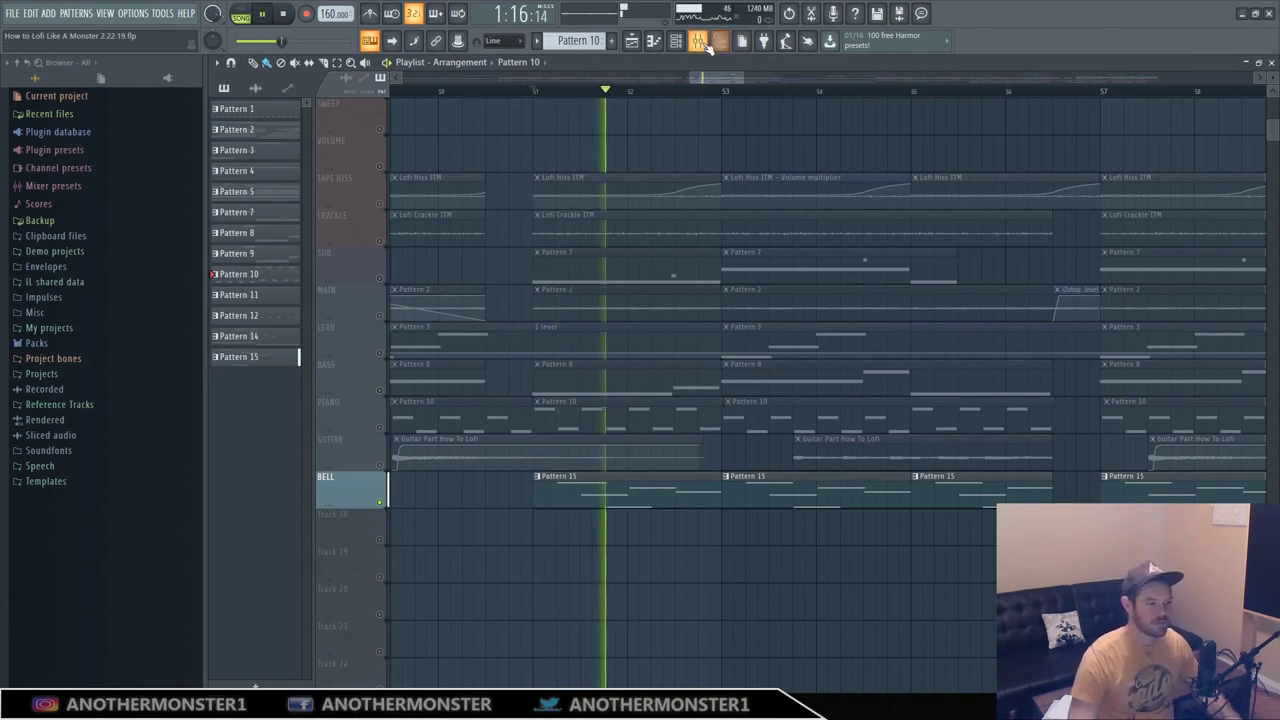
key("F9")
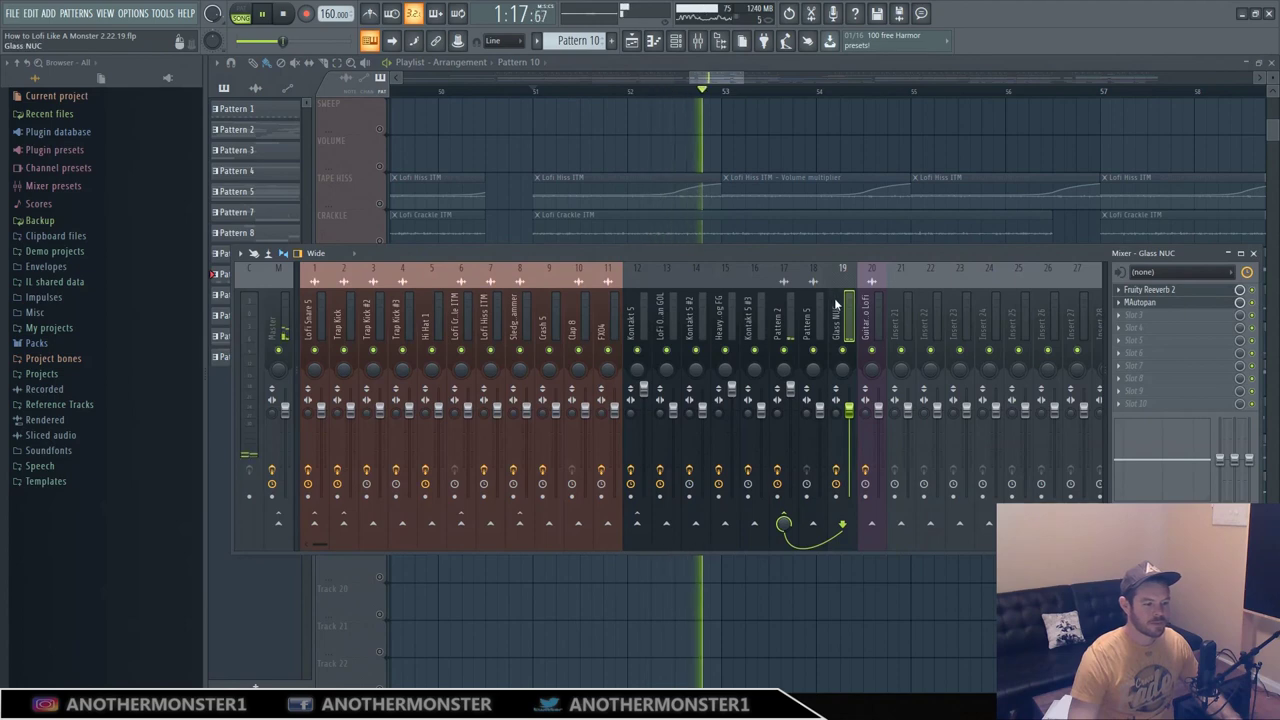
Check the Fruity Reeverb 2 and MAutopan settings on the Glass NUC mixer track
left_click(1170, 302)
left_click(1172, 290)
key("space")
left_click(1160, 304)
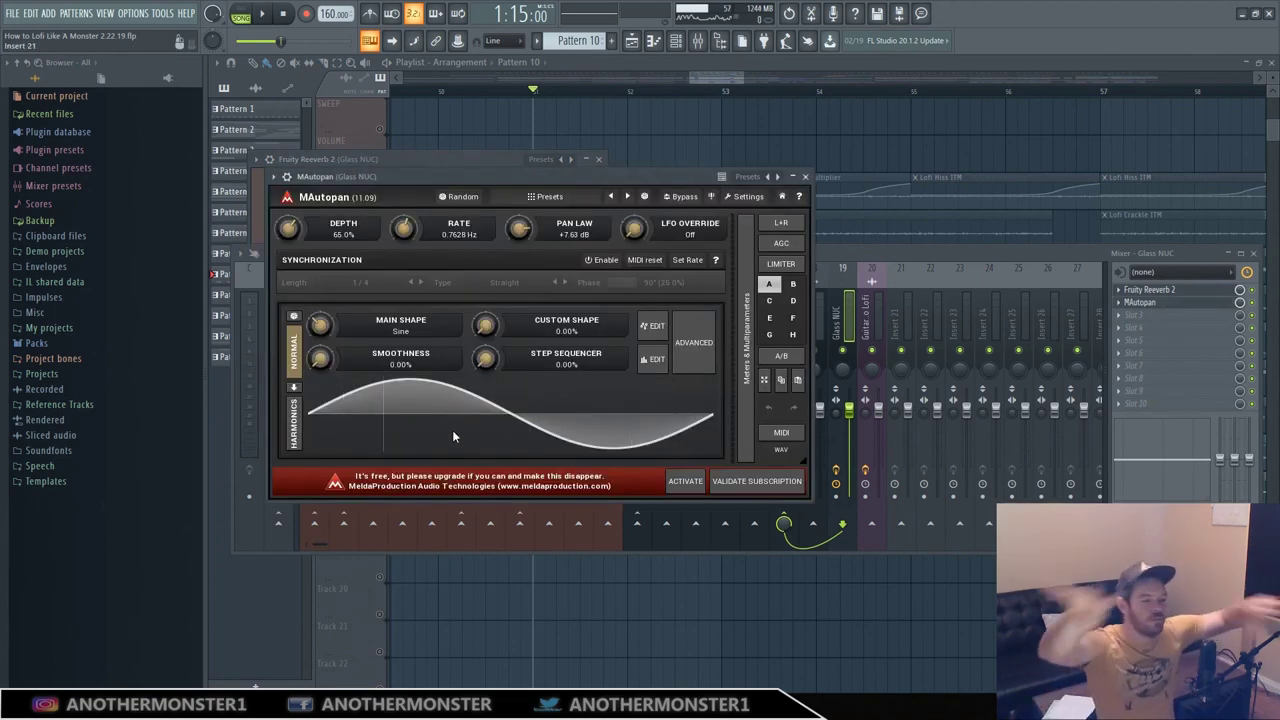
Replay the soloed bell part from bar 51, stop playback, and unmute all the other playlist tracks
left_click(734, 79)
left_click(264, 16)
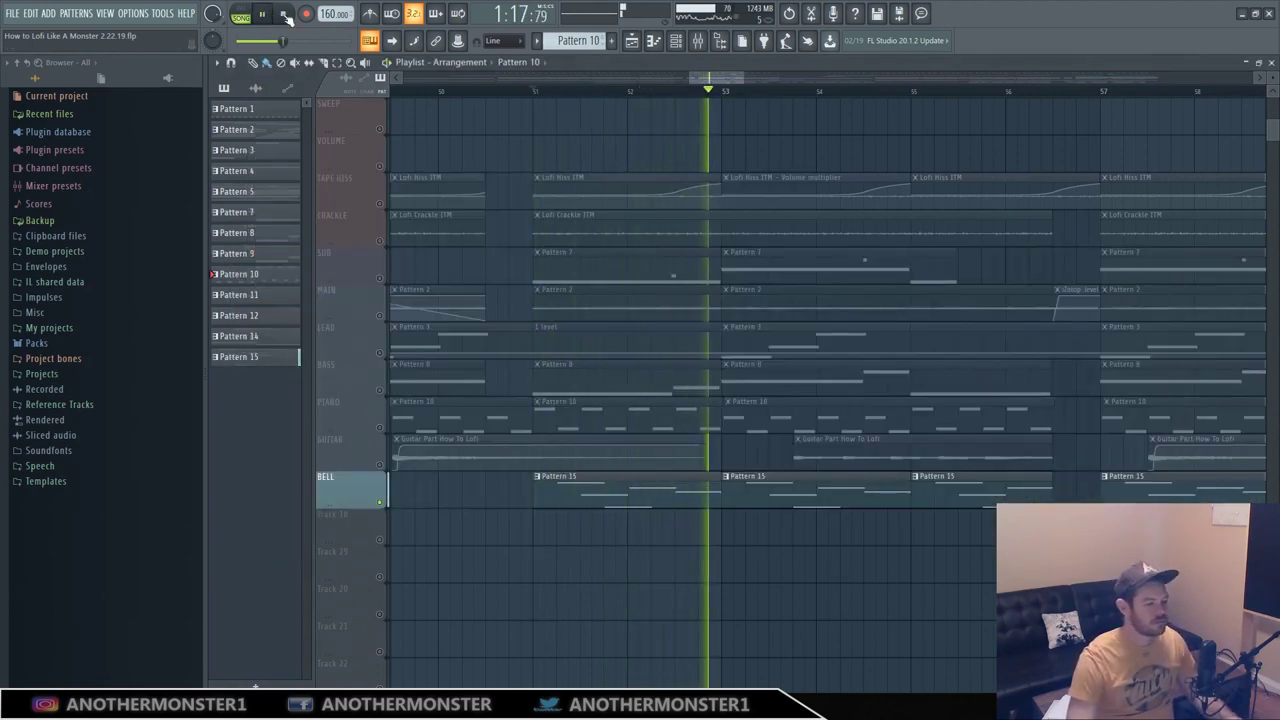
left_click(285, 17)
scroll(1135, 572, "up", 2)
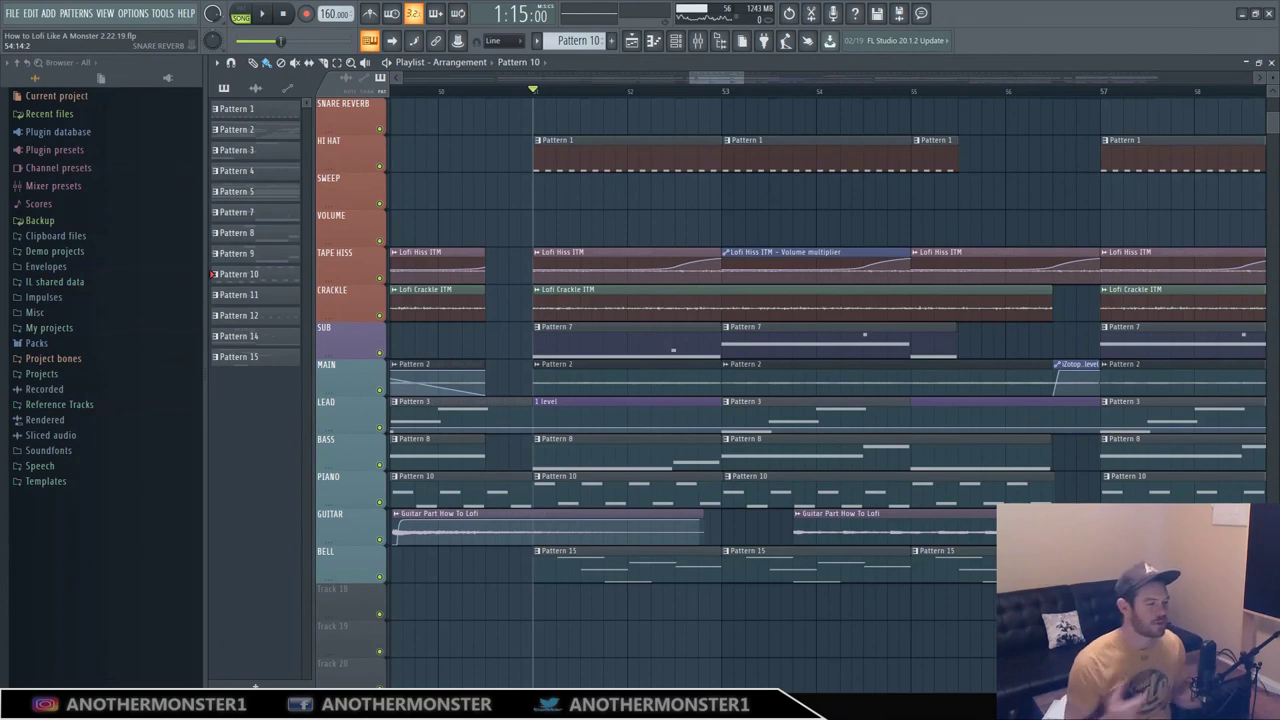